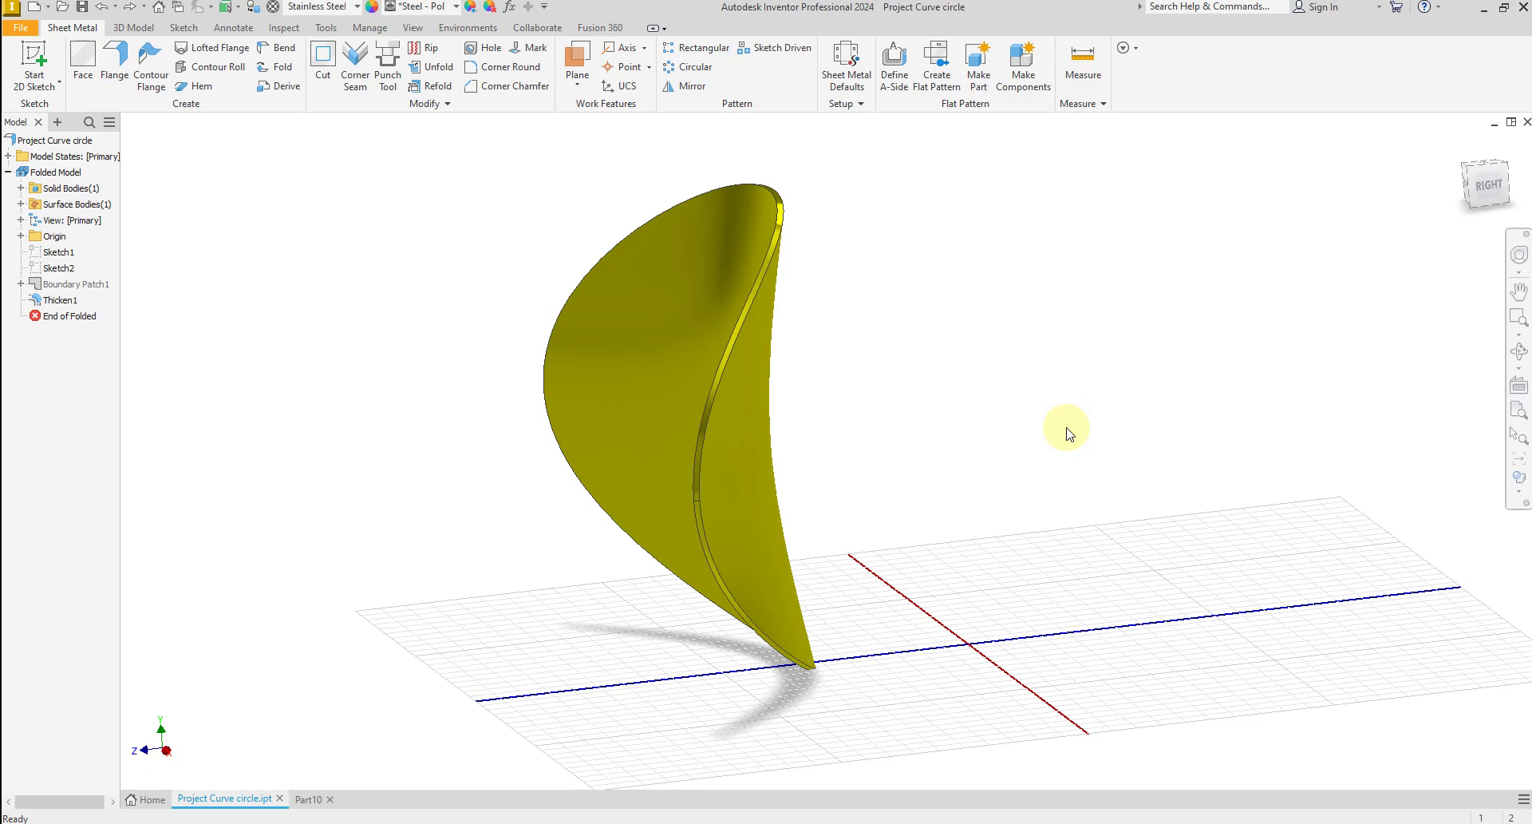
# - Orbit the finished Pringle chip model and review the GT.PNG reference drawing
pyautogui.keyDown('shift'); pyautogui.moveTo(643, 725); pyautogui.dragTo(643, 822, button='middle'); pyautogui.keyUp('shift')
pyautogui.hotkey('alt', 'Tab')
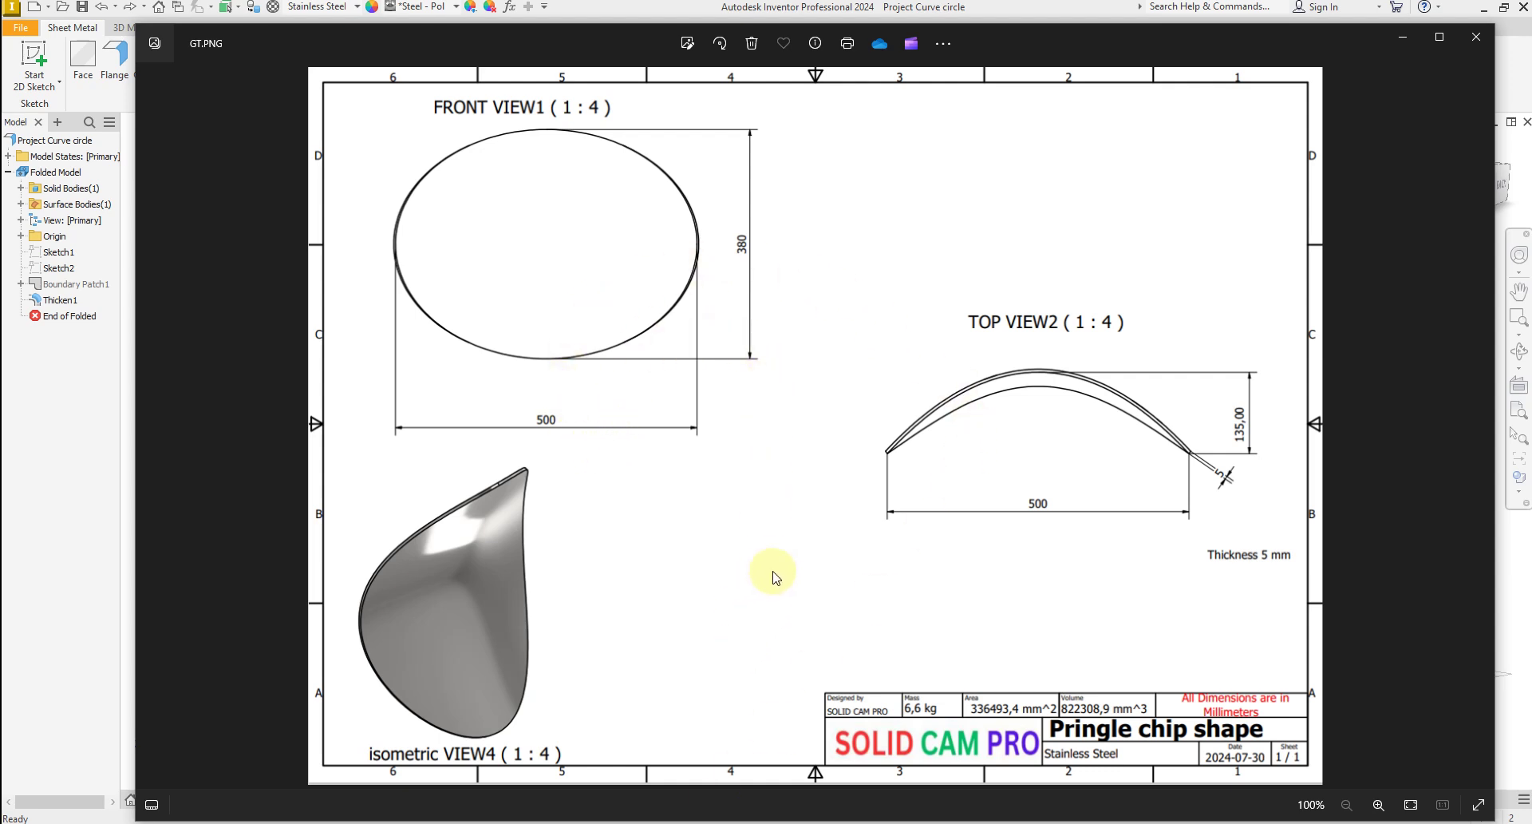
pyautogui.hotkey('alt', 'Tab')
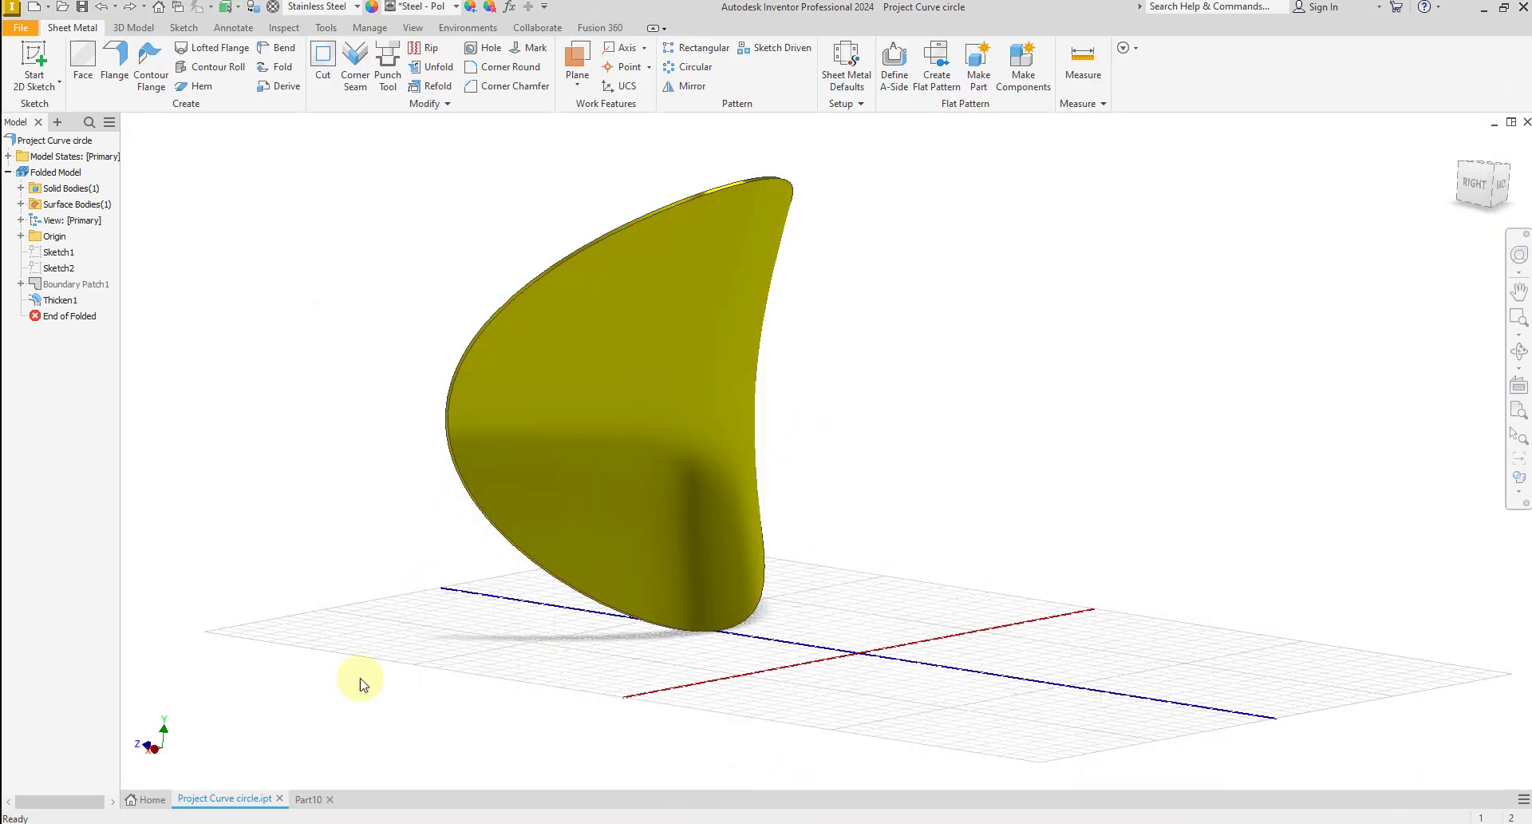
# - Switch to the empty Part10 document and start a 2D sketch on the XY Plane
pyautogui.click(308, 798)
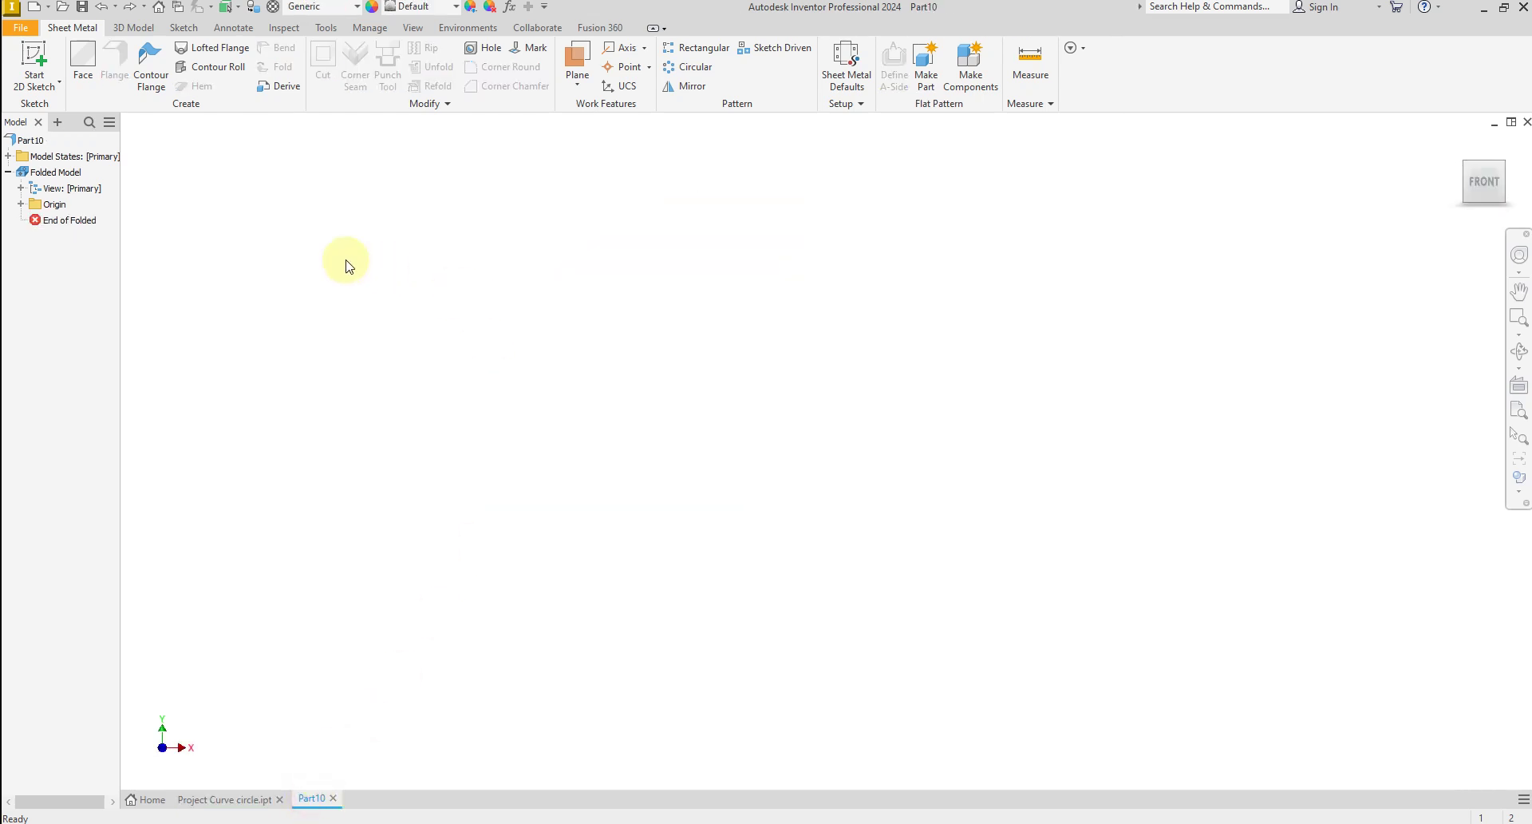
pyautogui.click(35, 59)
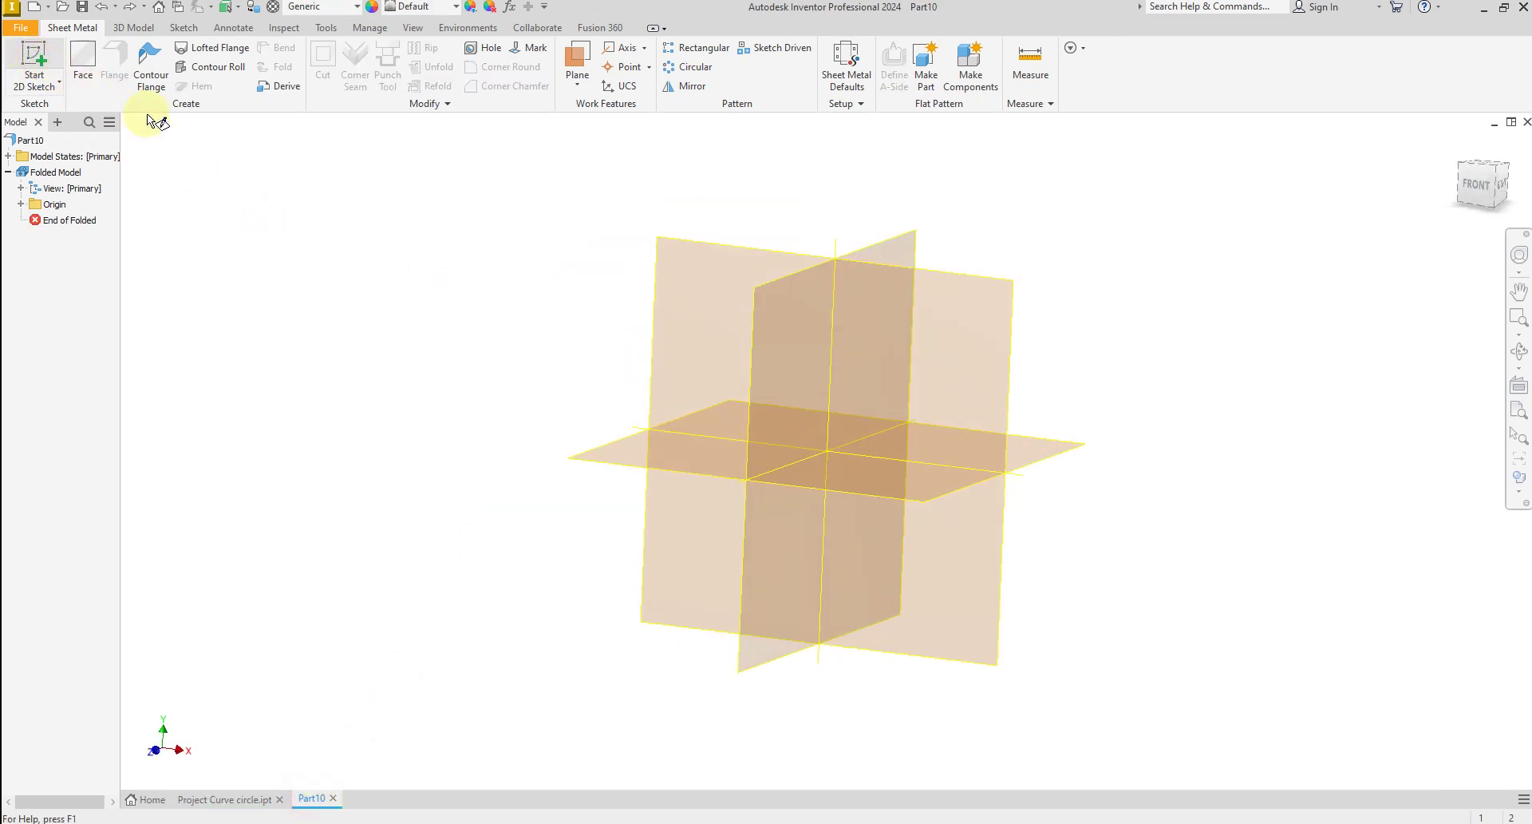
pyautogui.click(860, 310)
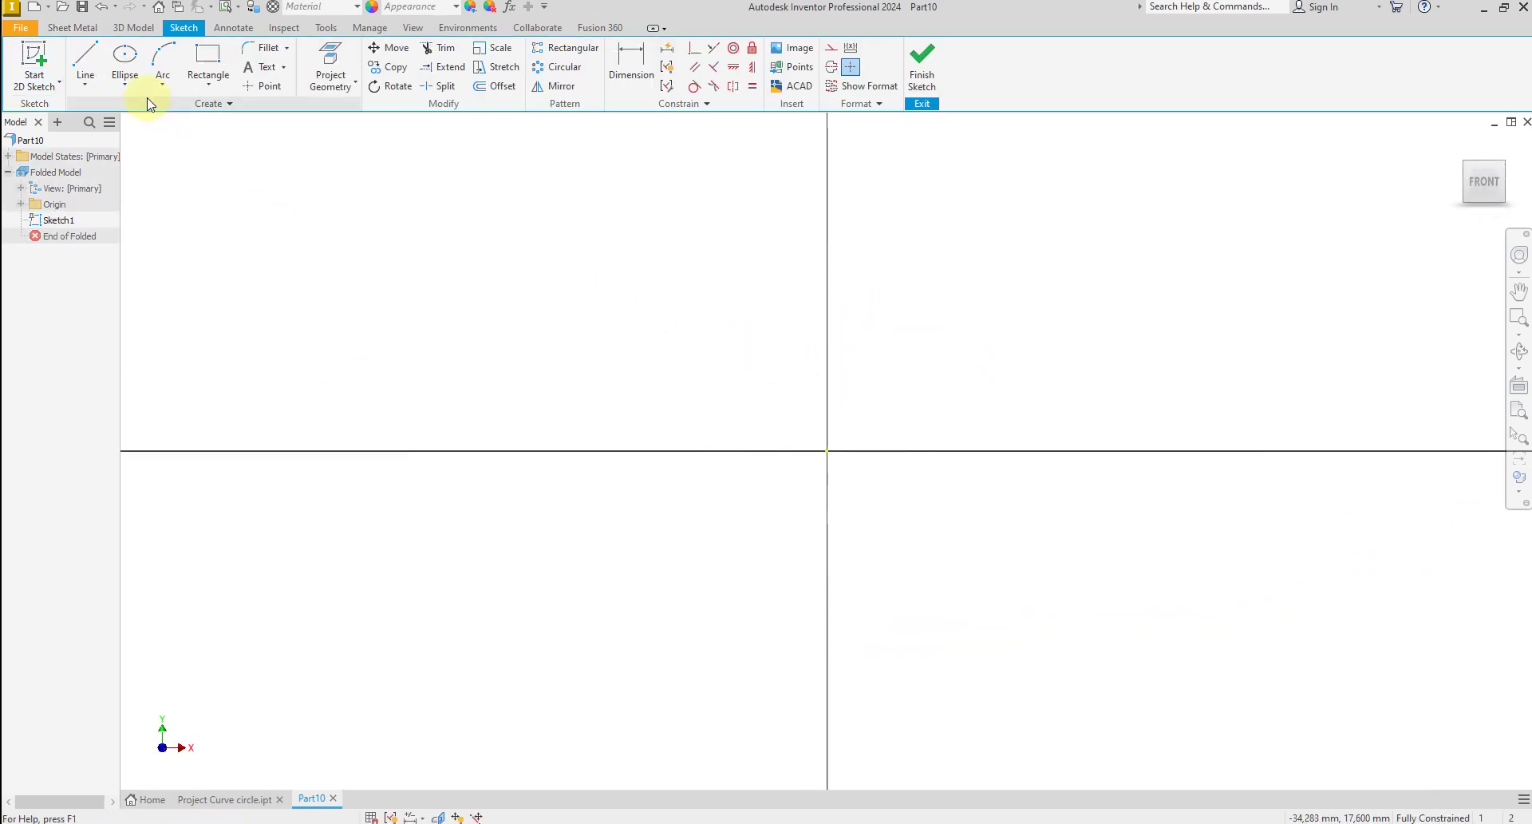
# - Draw an ellipse centred on the sketch origin
pyautogui.click(124, 62)
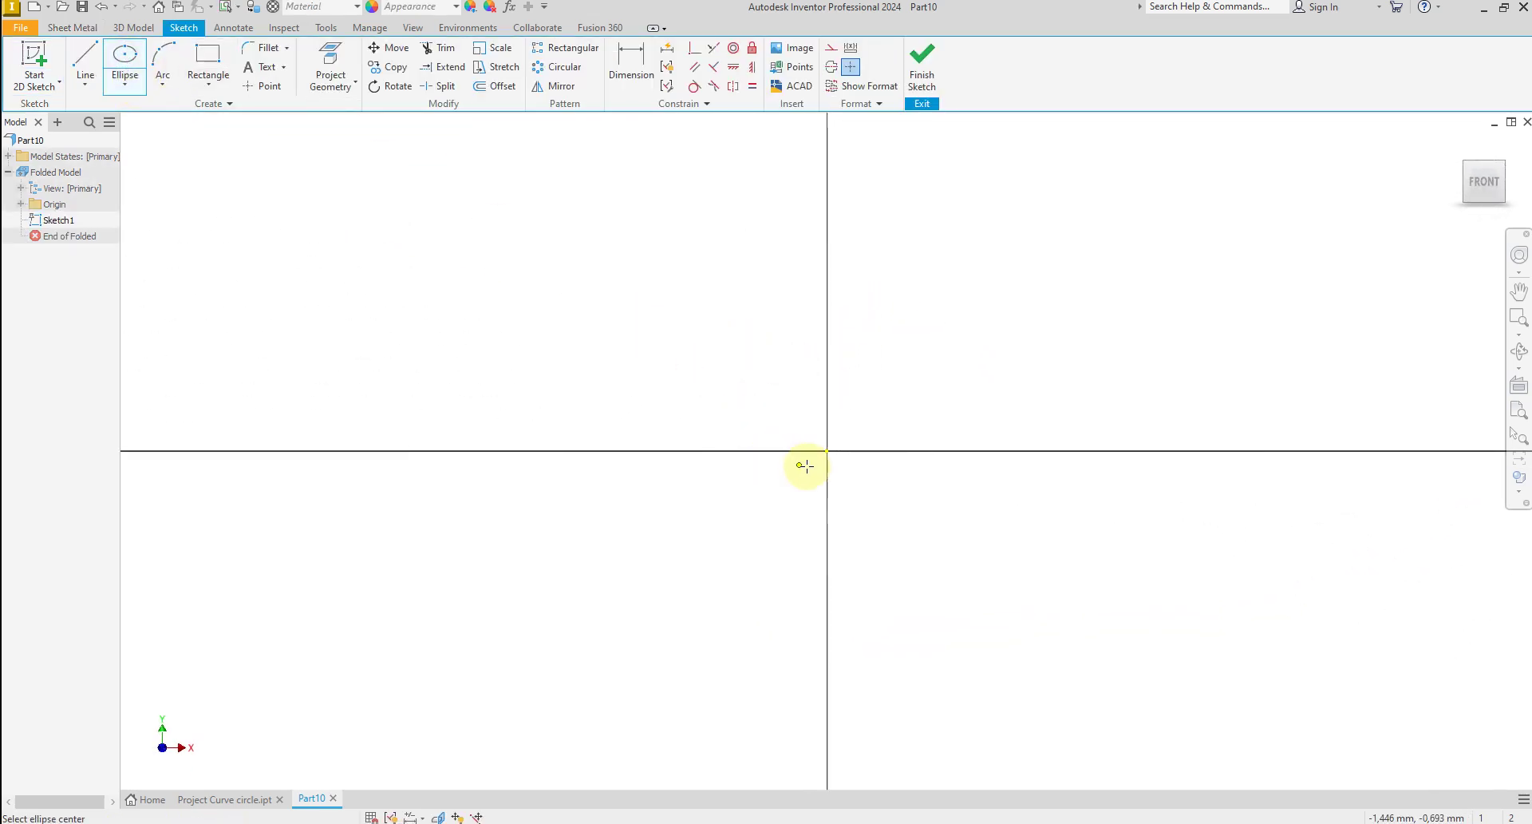
pyautogui.click(826, 450)
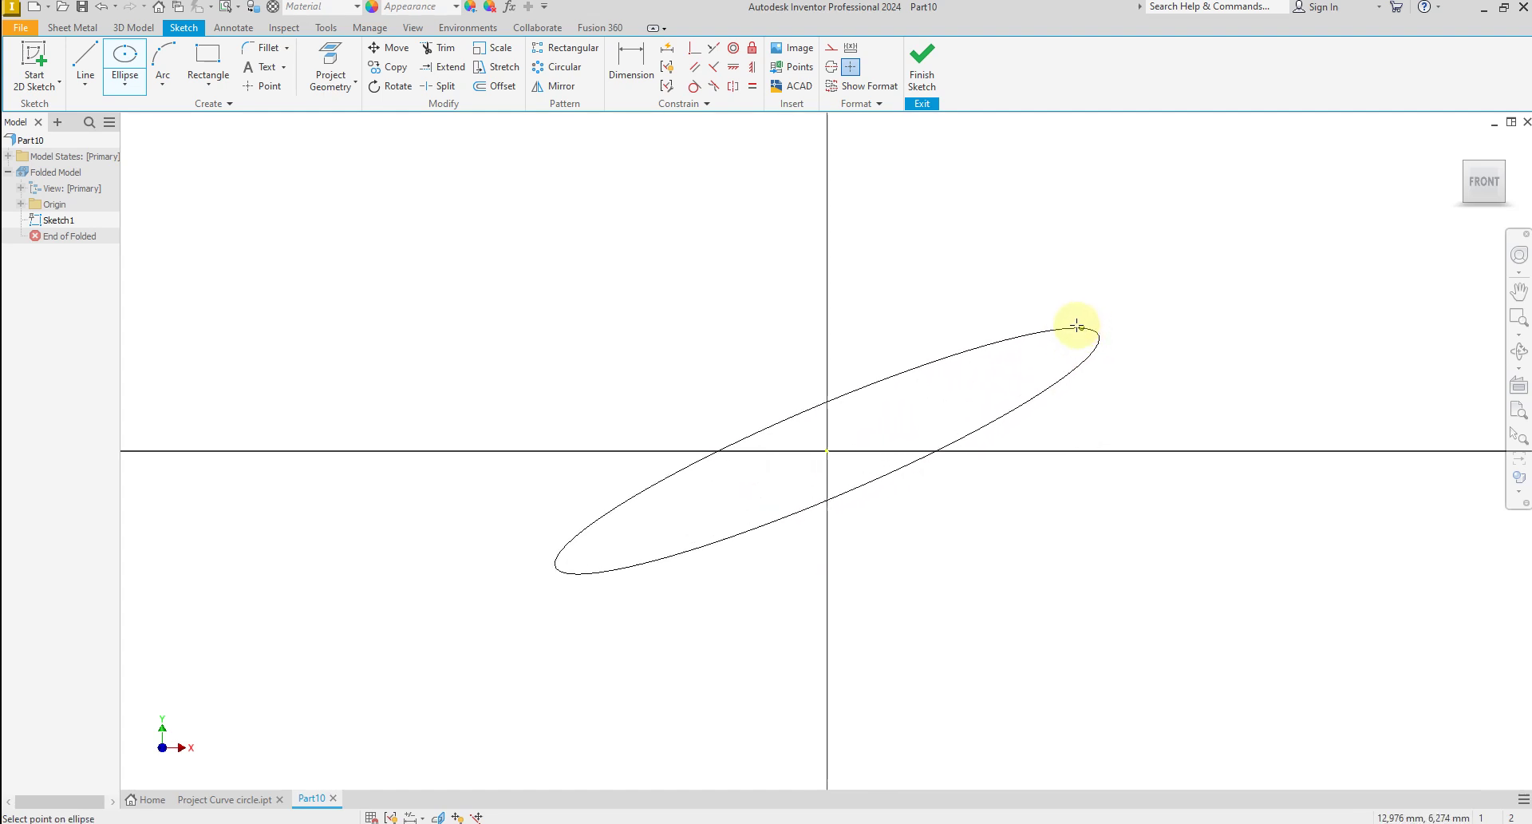
pyautogui.click(1061, 299)
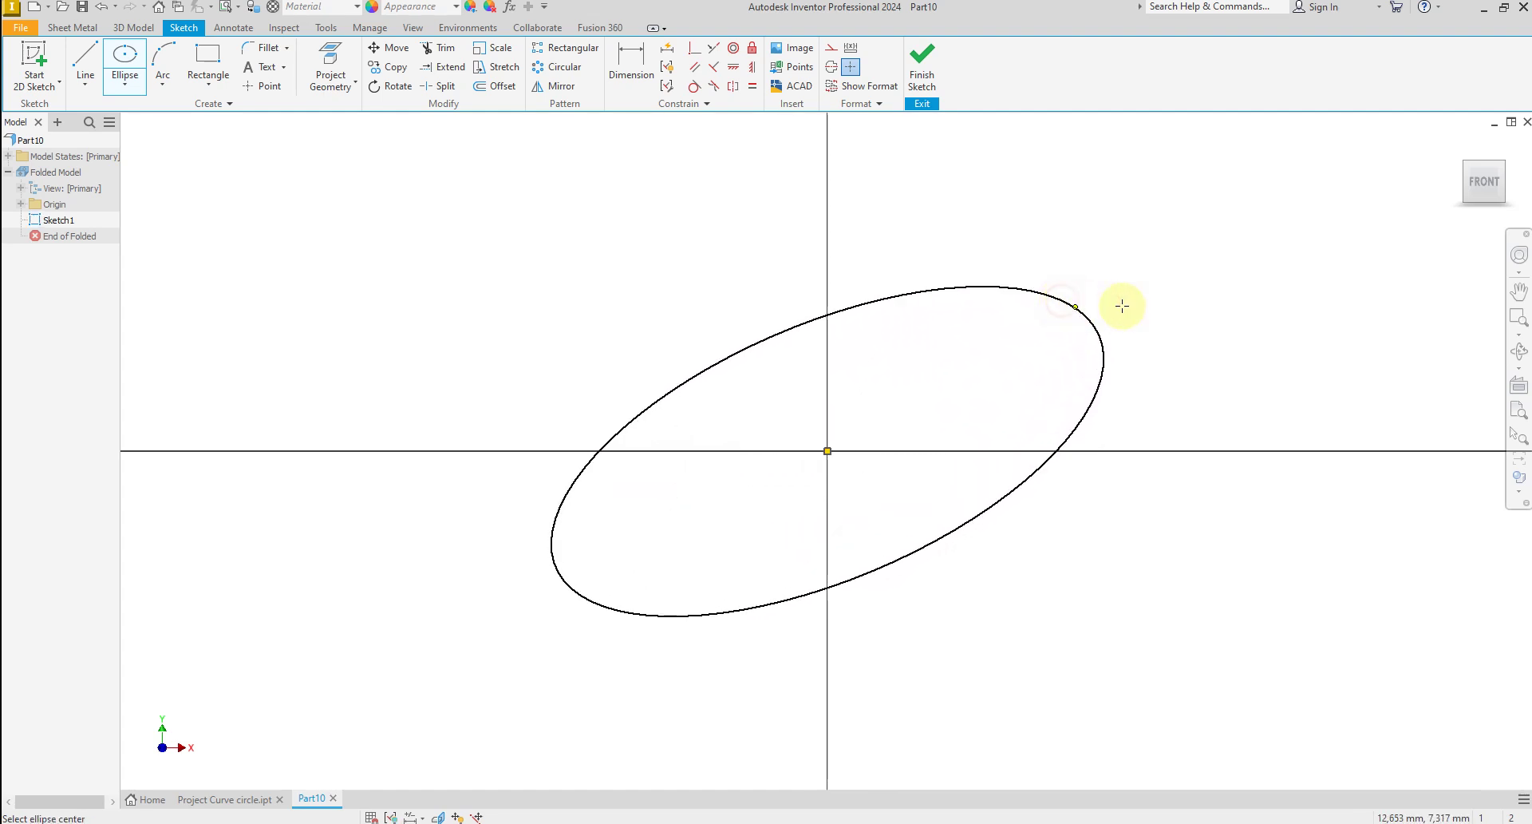
pyautogui.rightClick(1190, 277)
pyautogui.click(1233, 287)
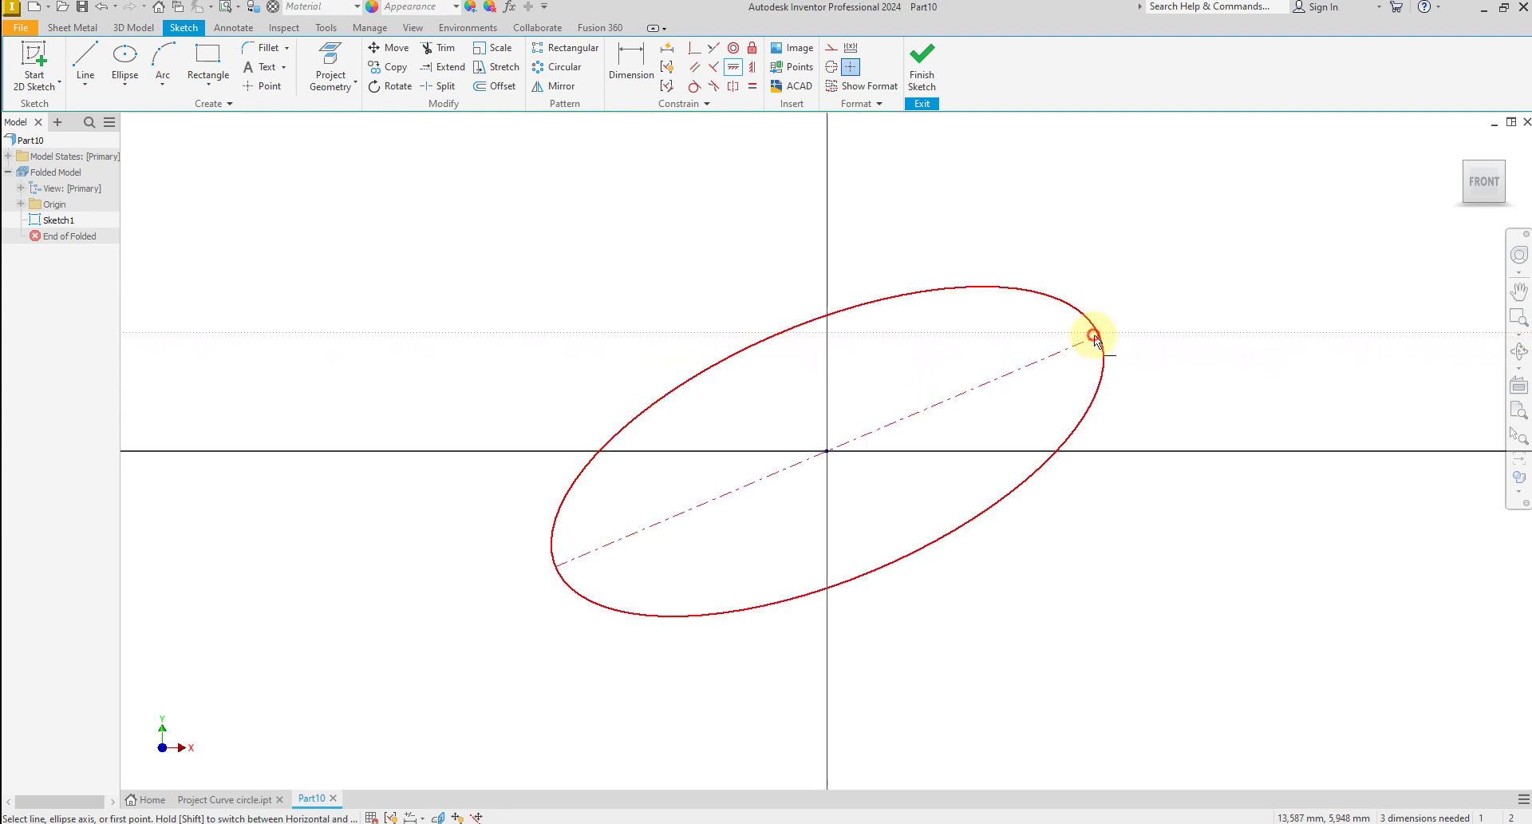
# - Apply a Horizontal constraint to the ellipse's axis
pyautogui.click(1094, 333)
pyautogui.rightClick(1082, 308)
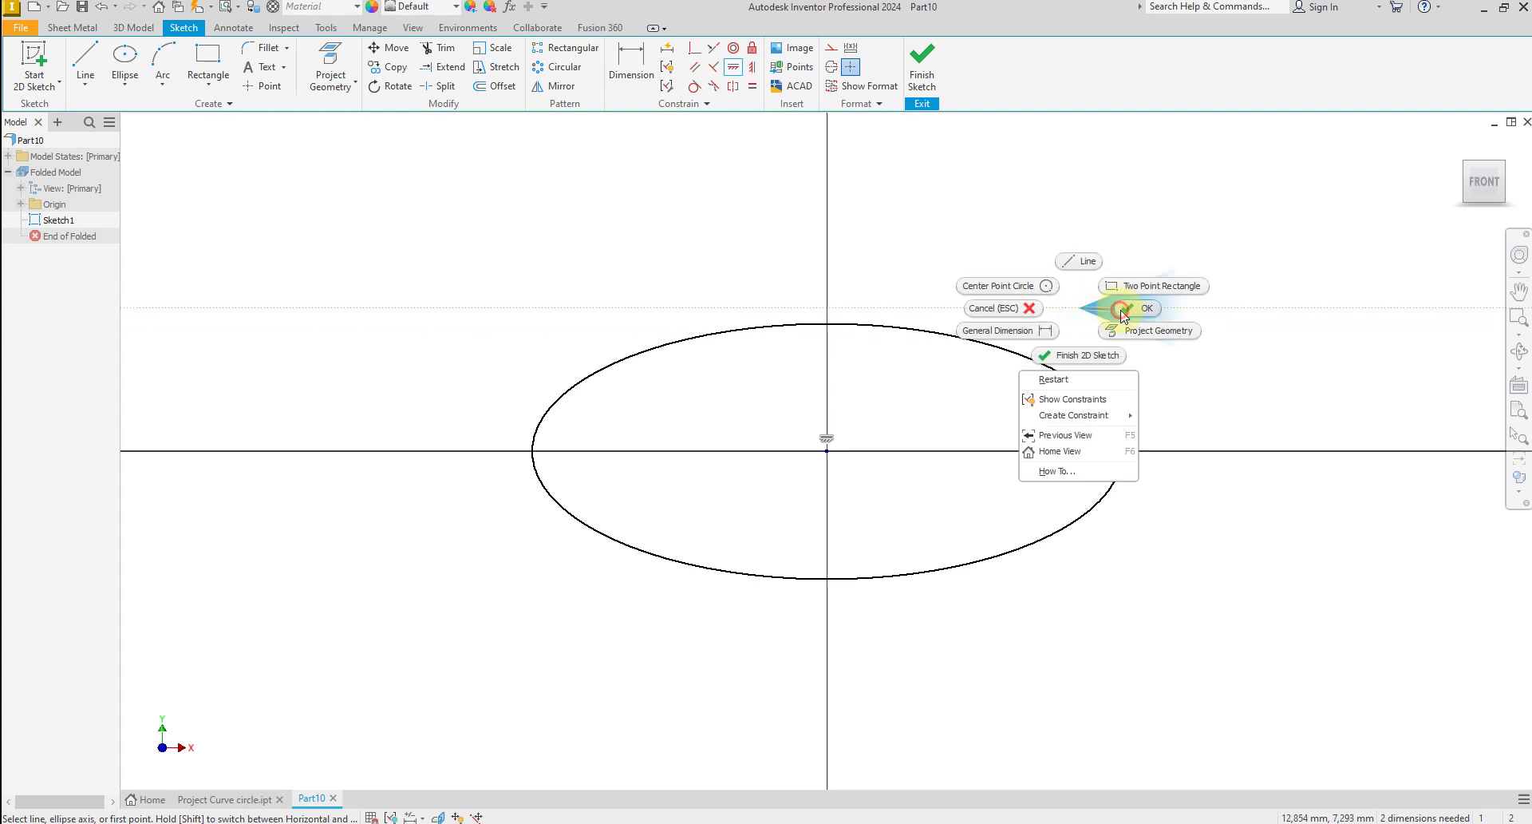
pyautogui.click(1121, 312)
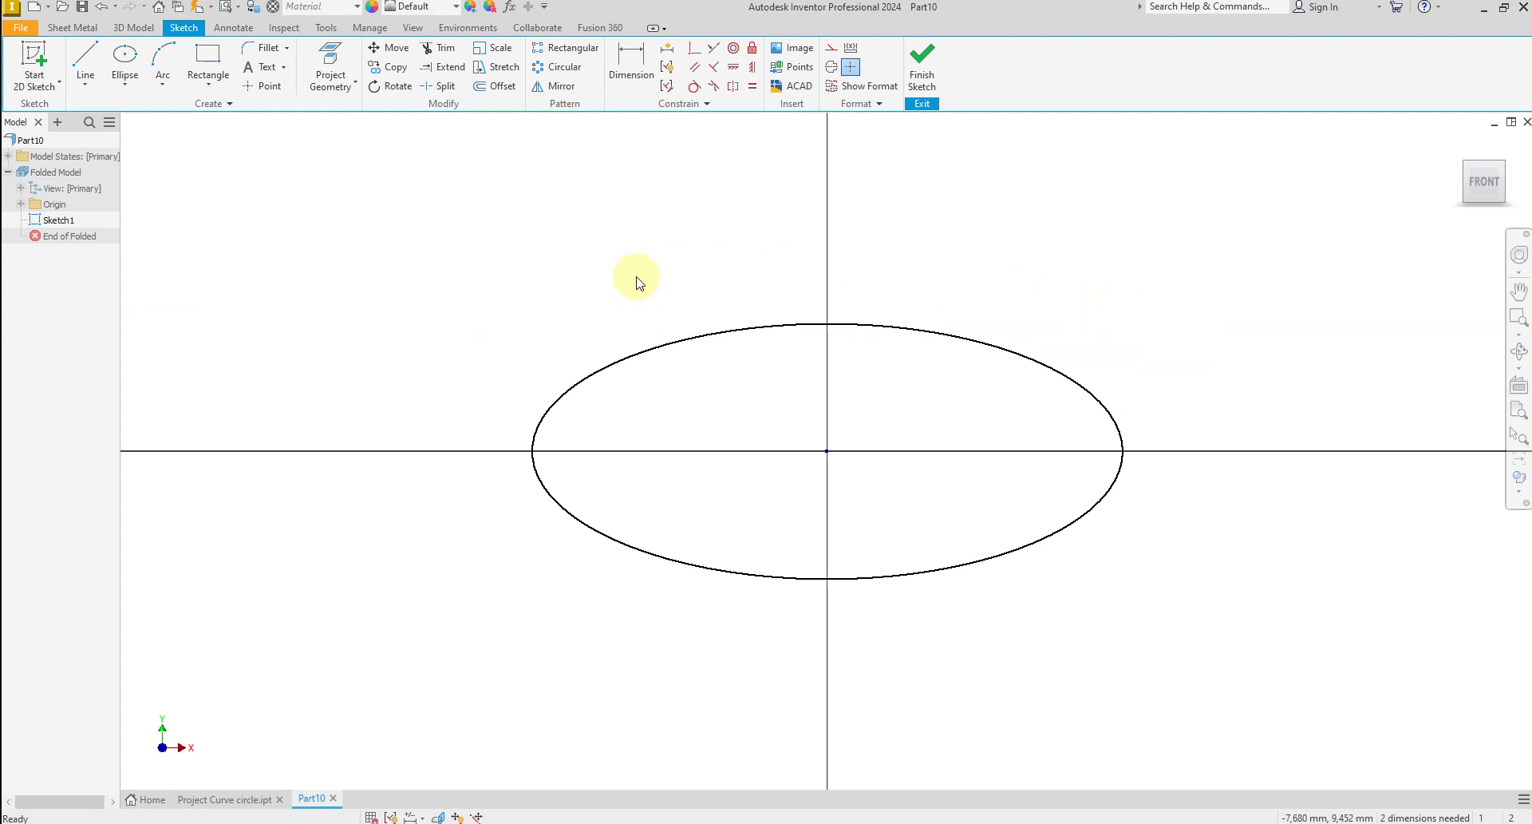
# - Draw a horizontal line and a vertical line across the ellipse through its centre
pyautogui.click(86, 60)
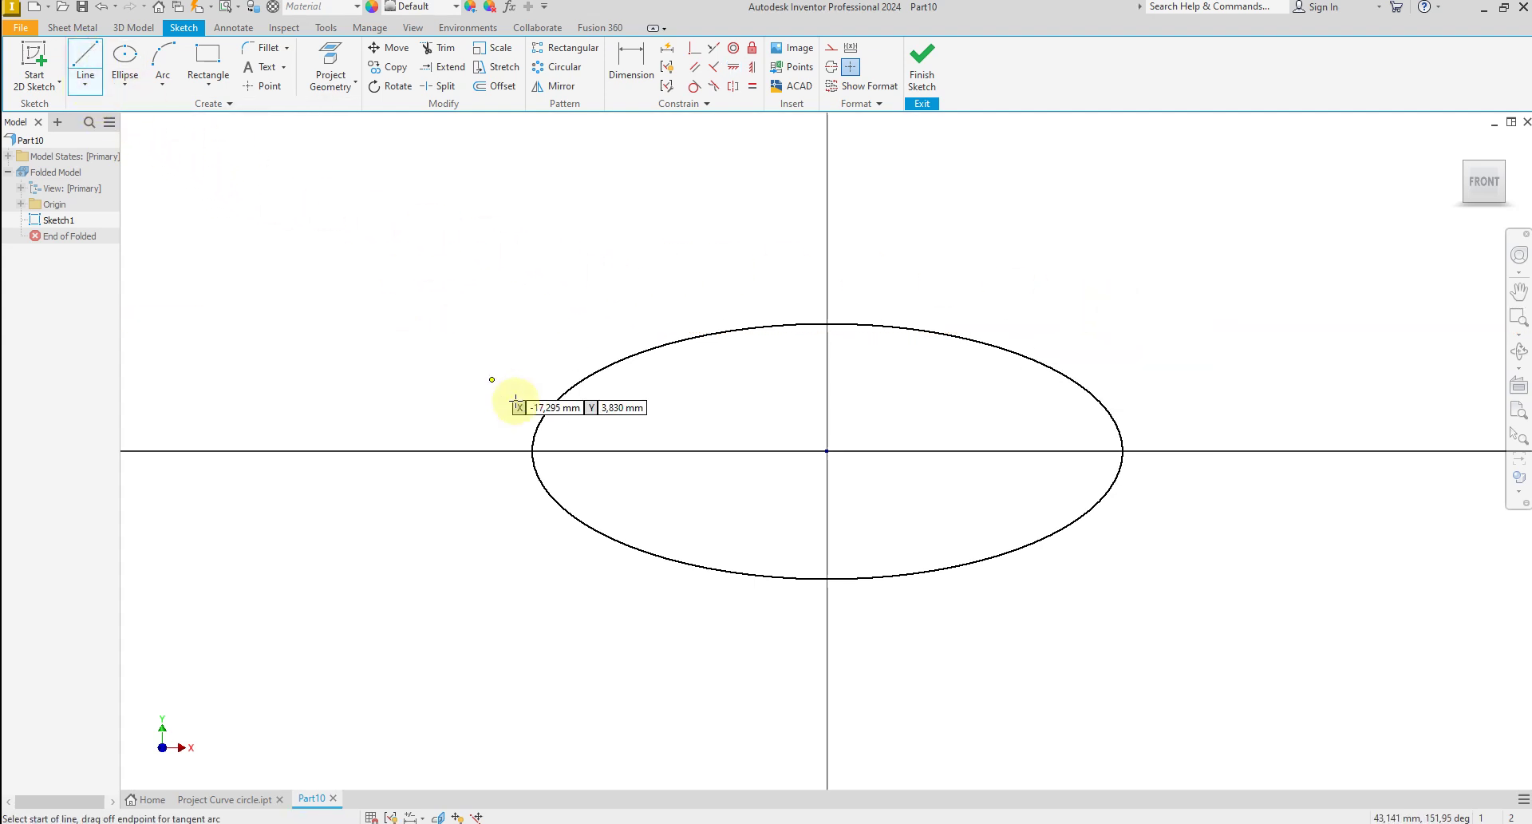
pyautogui.click(554, 453)
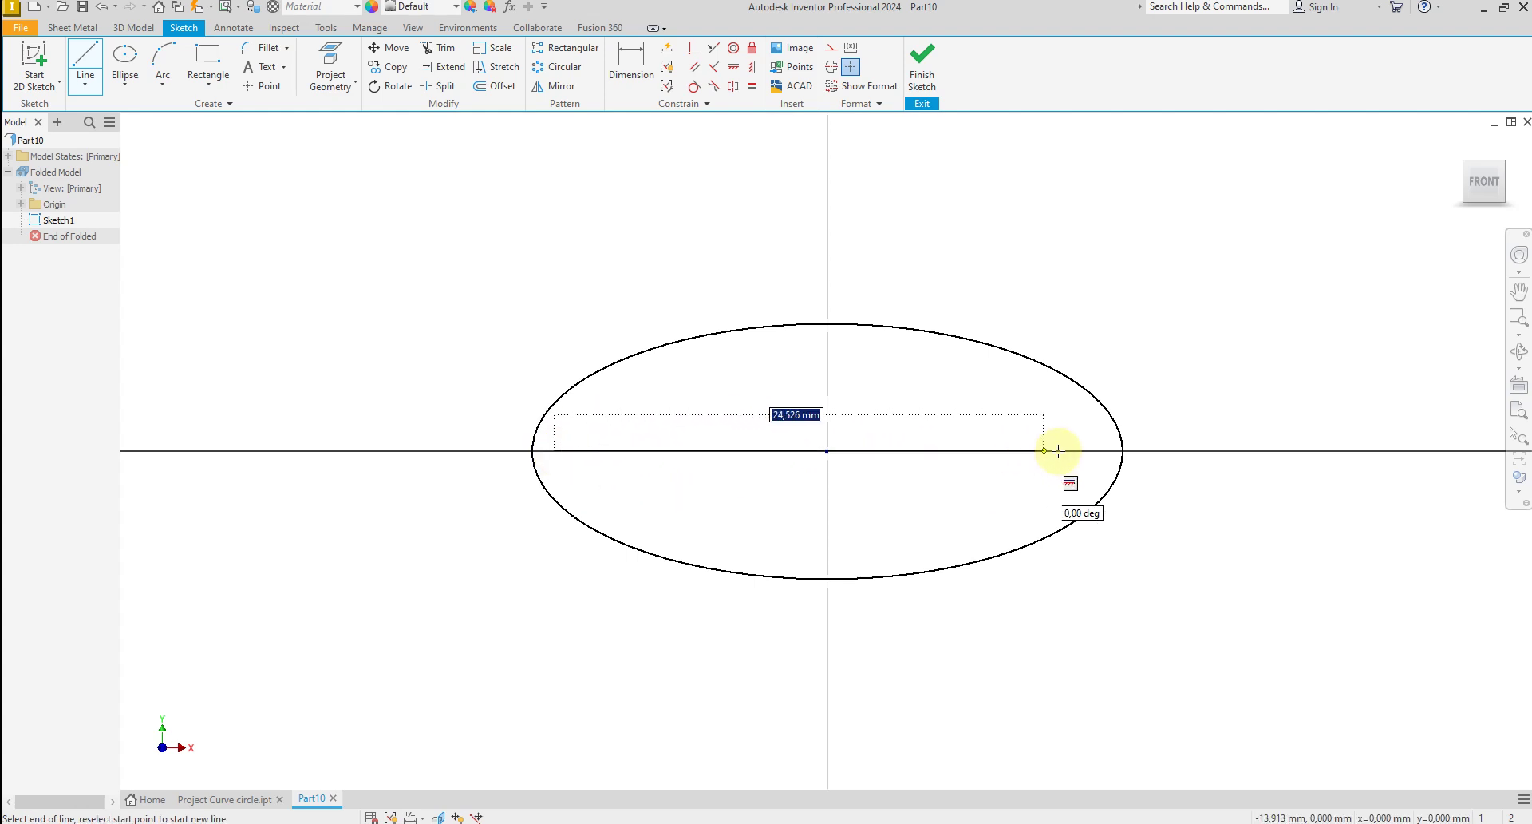
pyautogui.click(1091, 451)
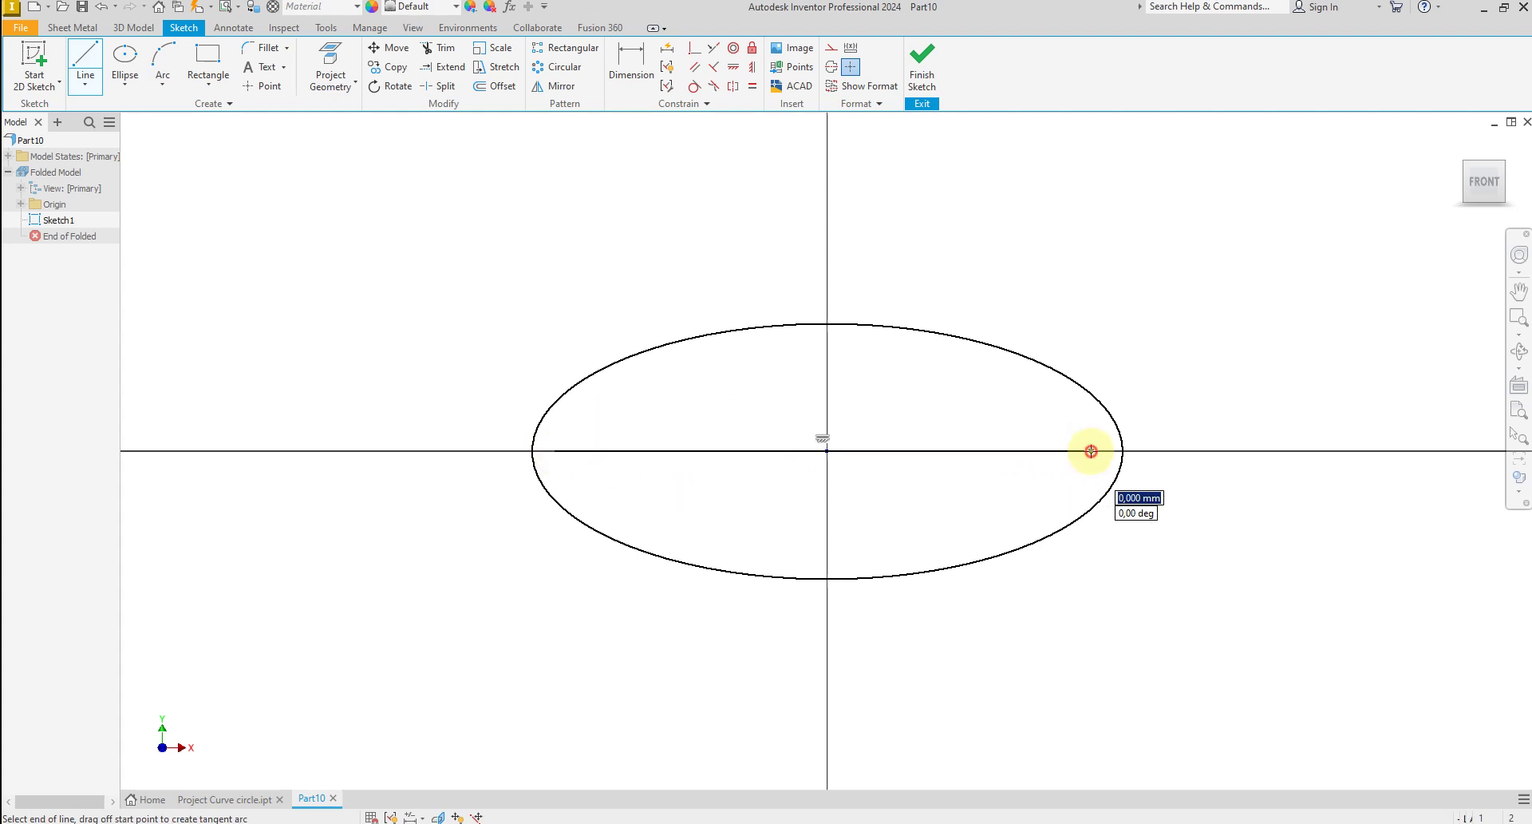
pyautogui.rightClick(974, 410)
pyautogui.click(1027, 416)
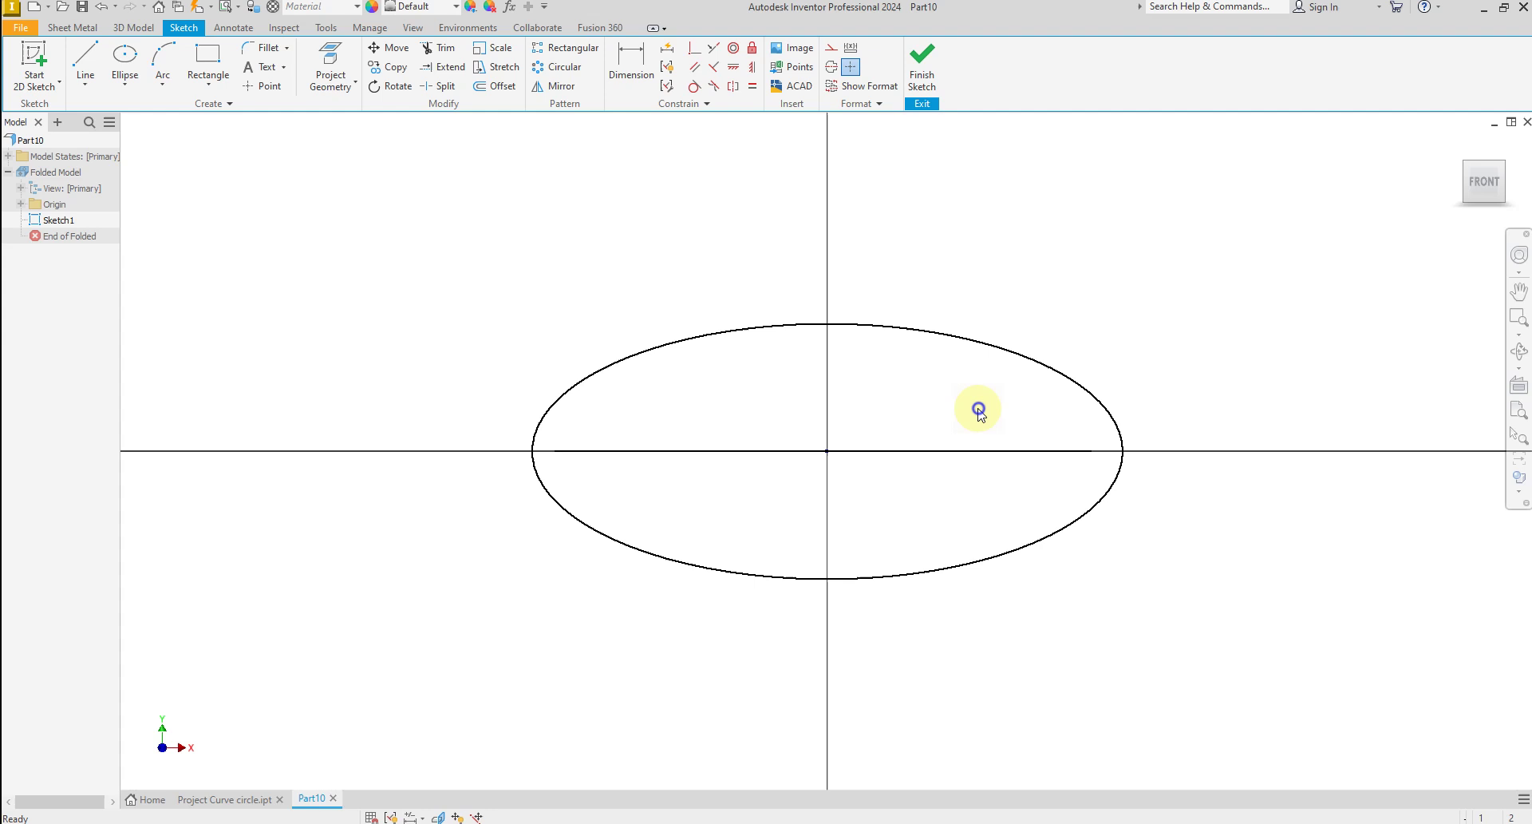
pyautogui.rightClick(975, 410)
pyautogui.click(974, 363)
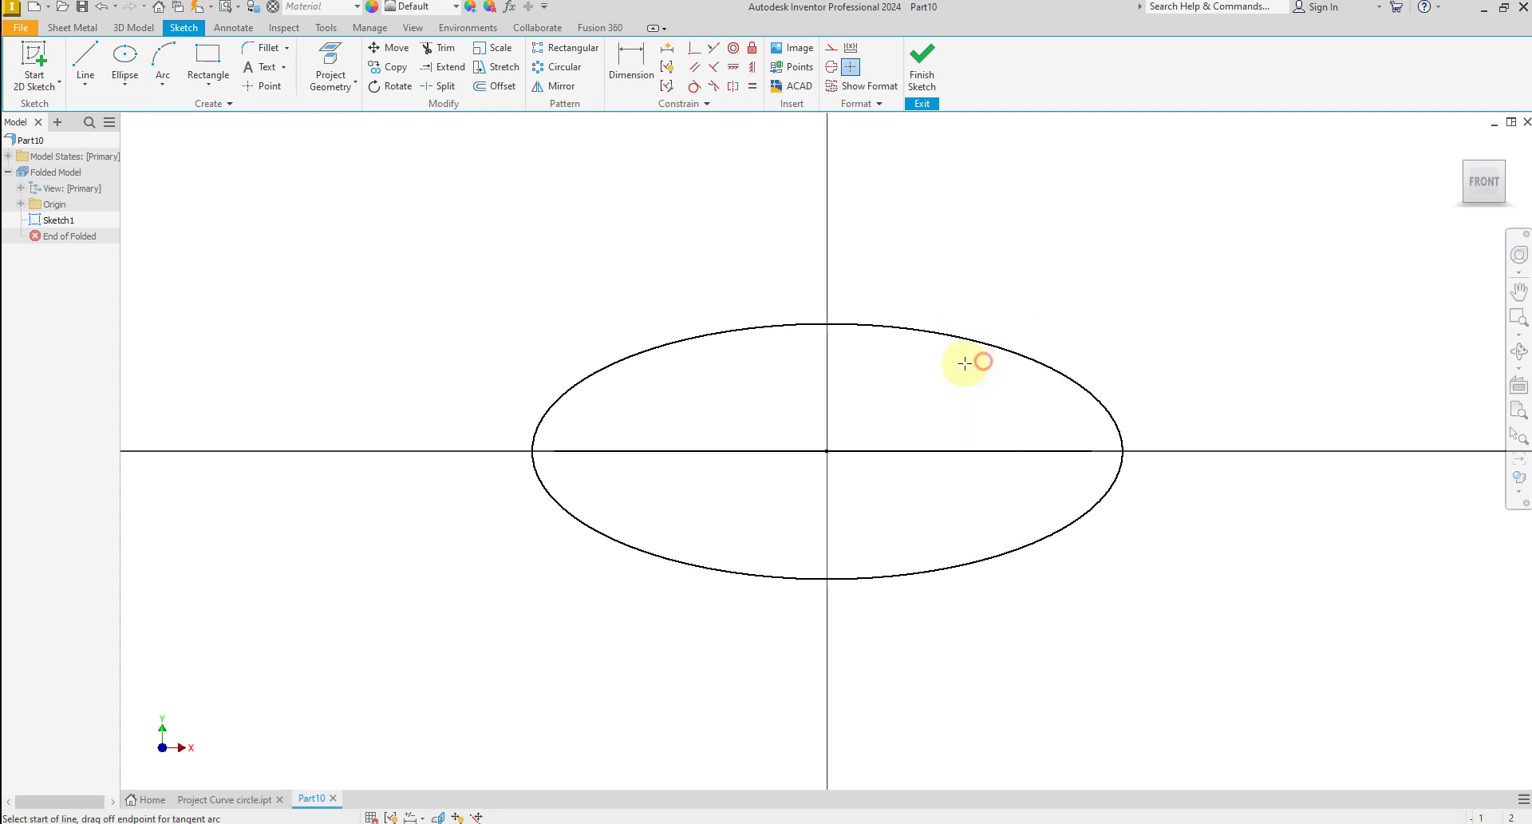
pyautogui.click(826, 339)
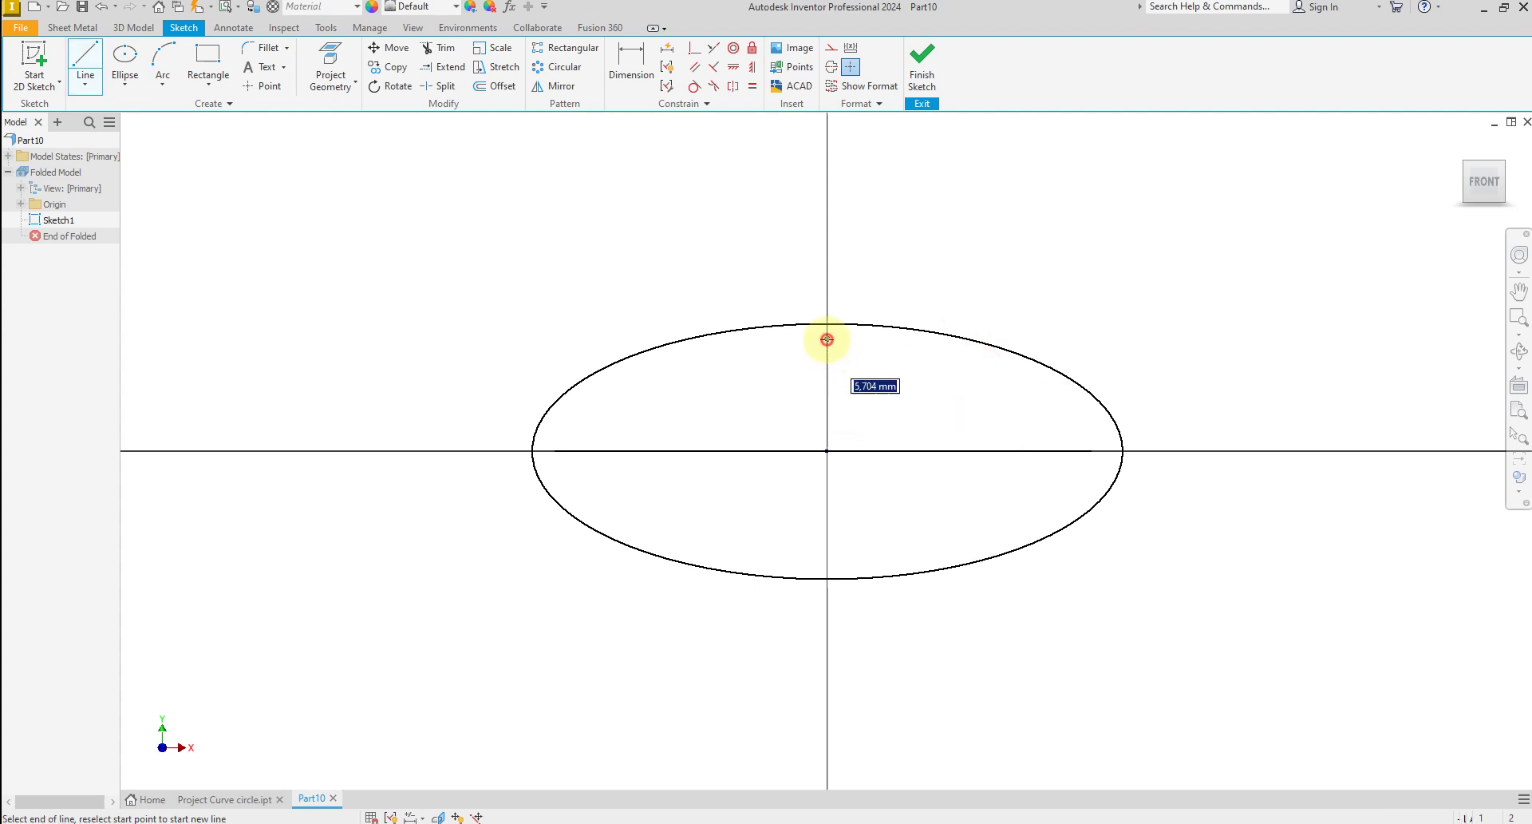
pyautogui.click(828, 552)
pyautogui.rightClick(871, 545)
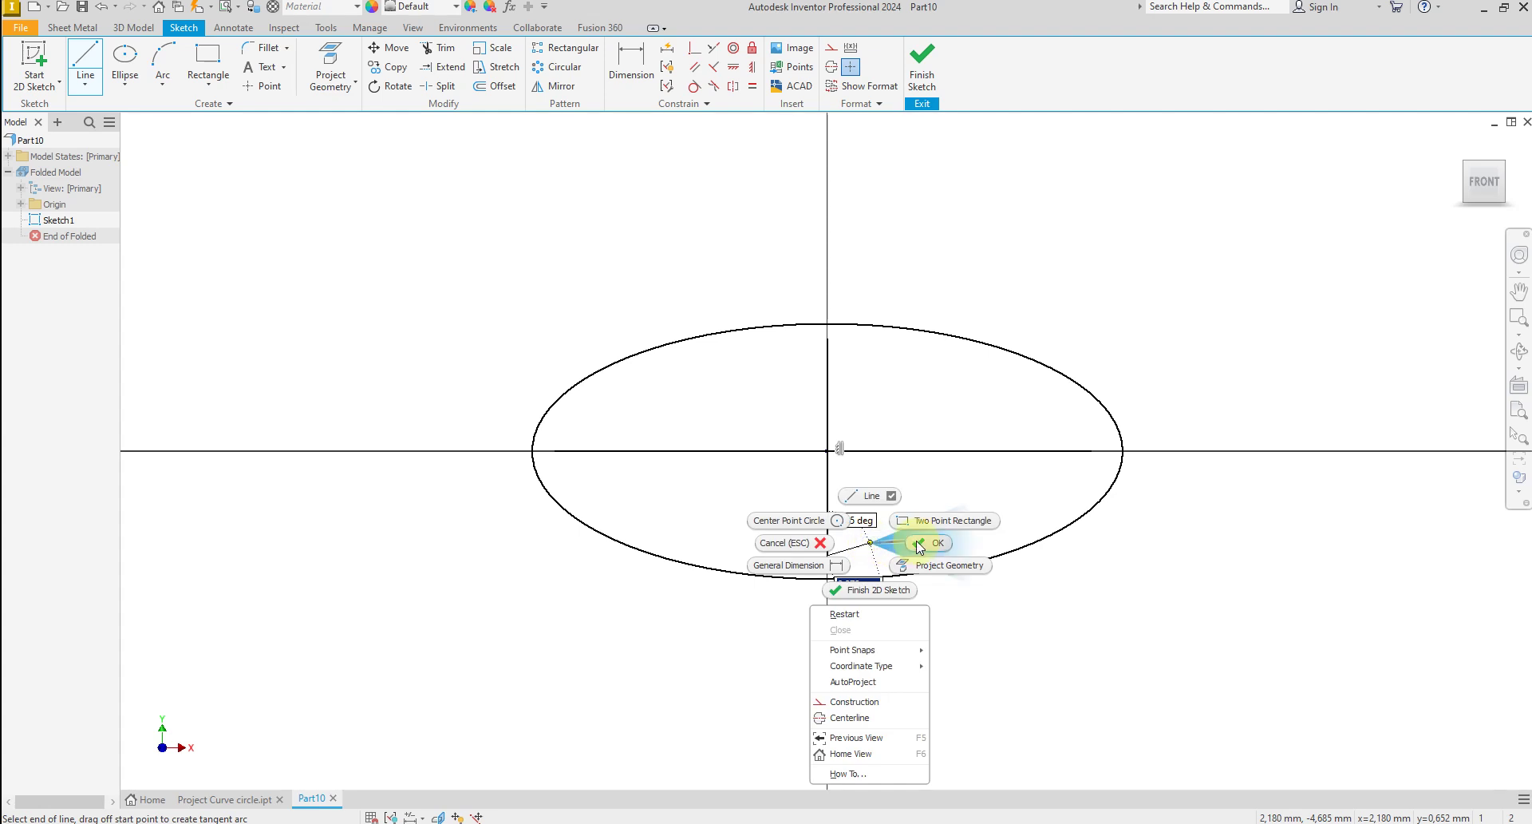
pyautogui.click(916, 540)
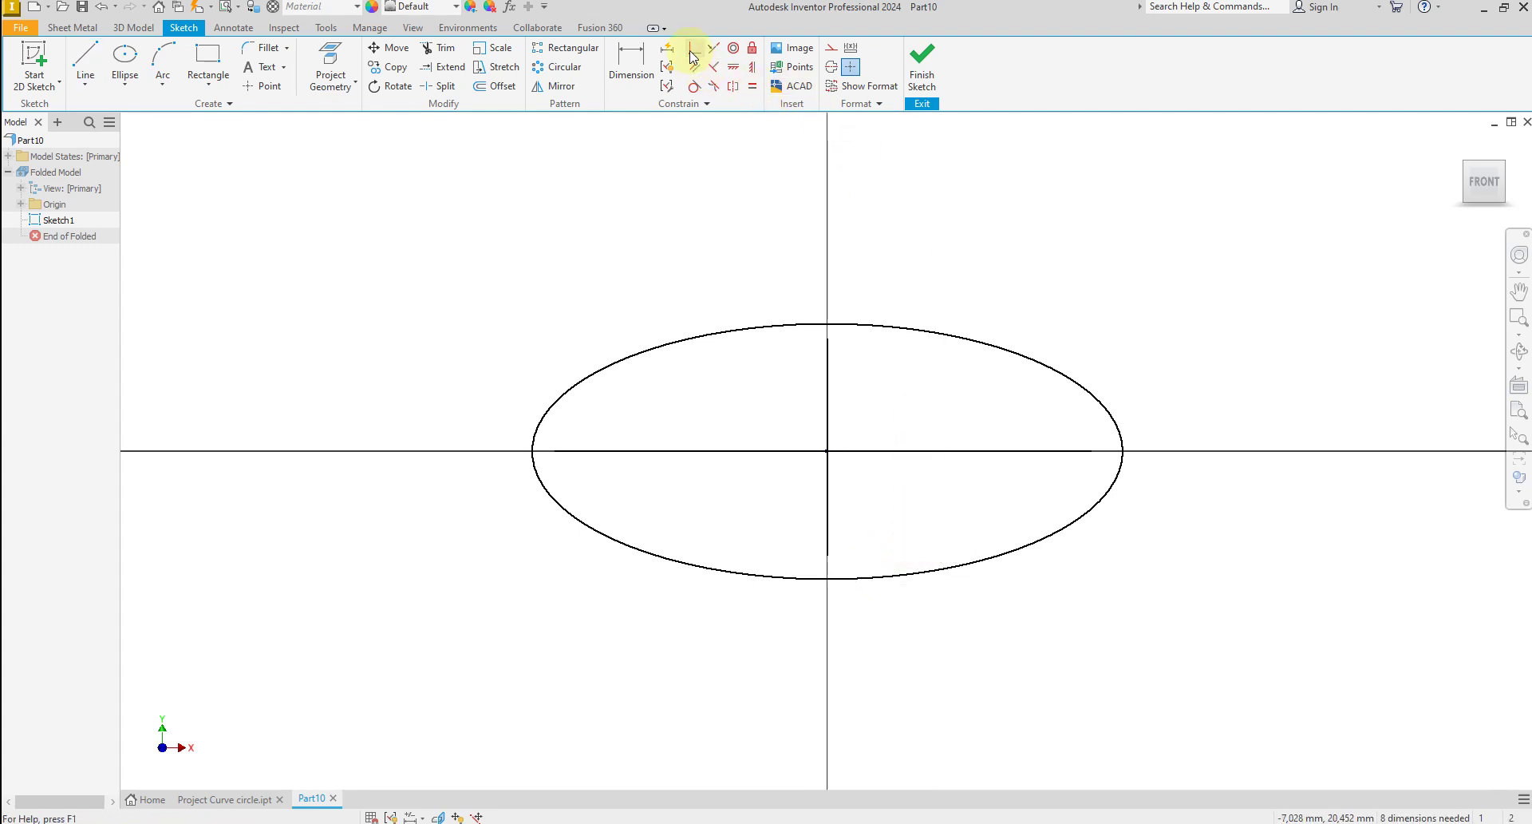
# - Make all four line ends coincident with the ellipse's quadrant points
pyautogui.click(826, 324)
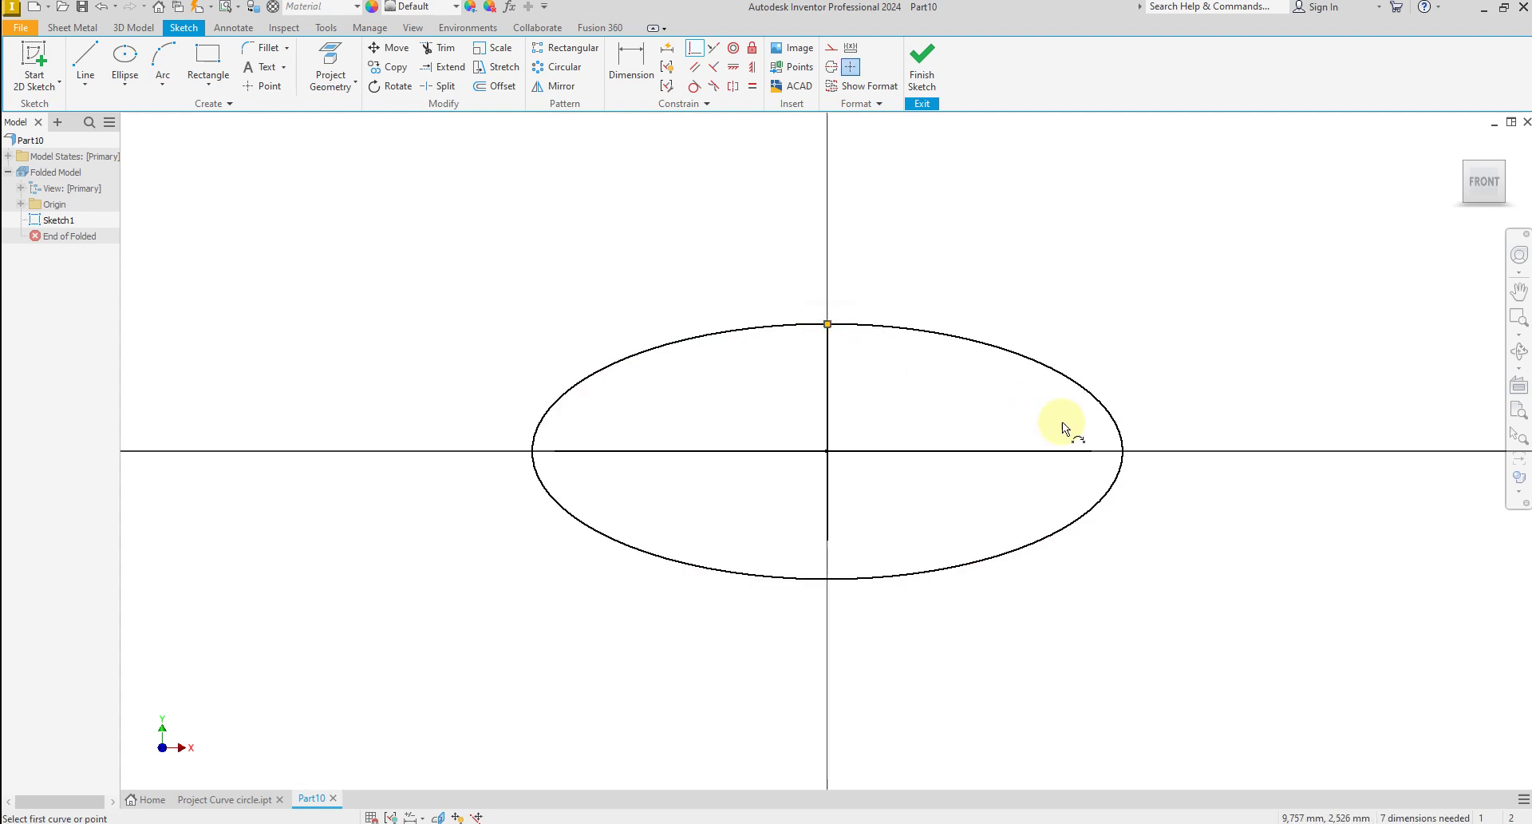
pyautogui.click(1090, 452)
pyautogui.click(1120, 459)
pyautogui.click(587, 451)
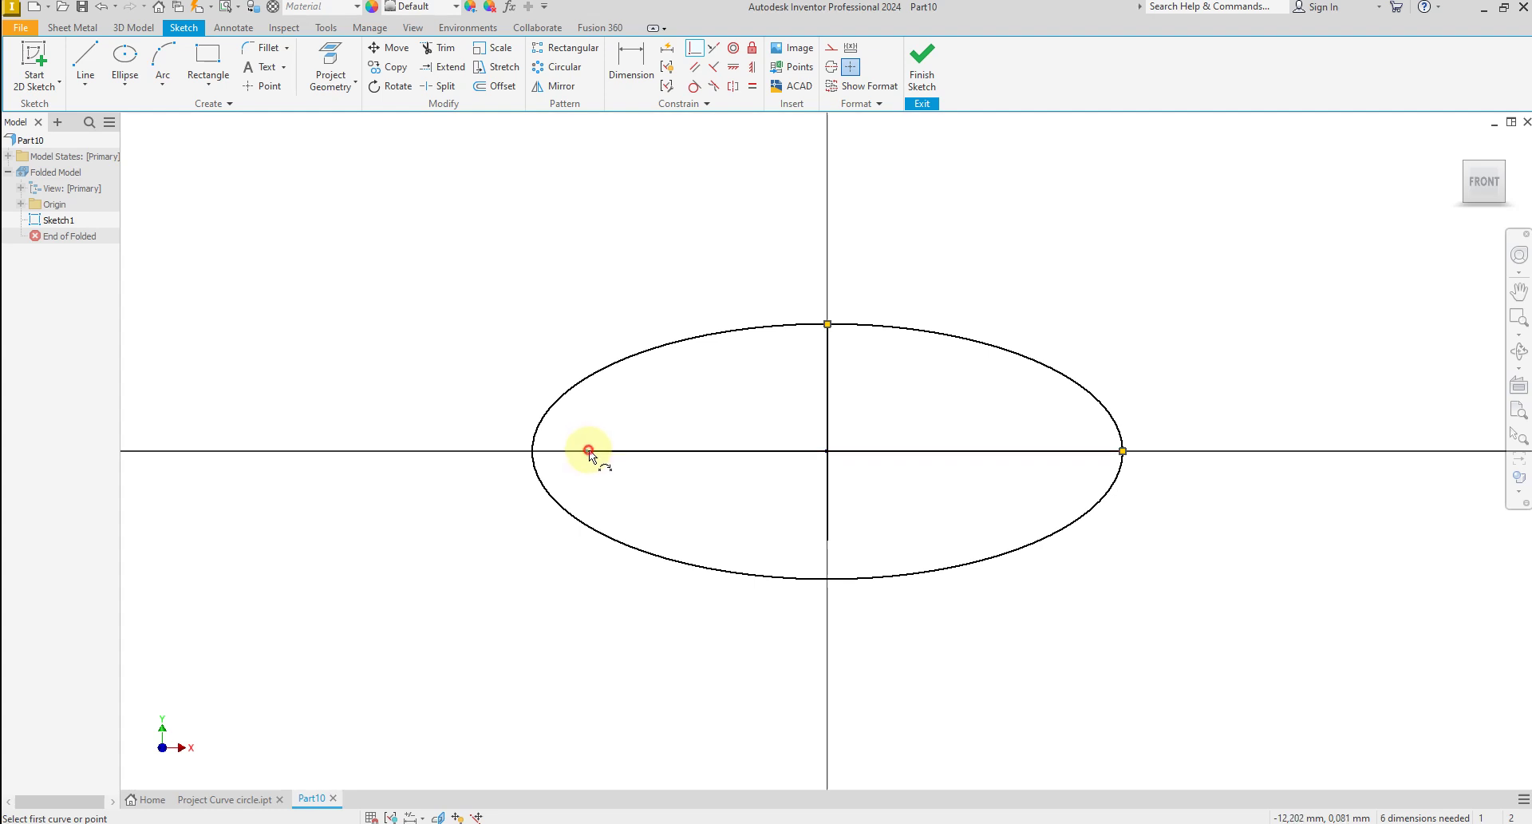
pyautogui.click(532, 451)
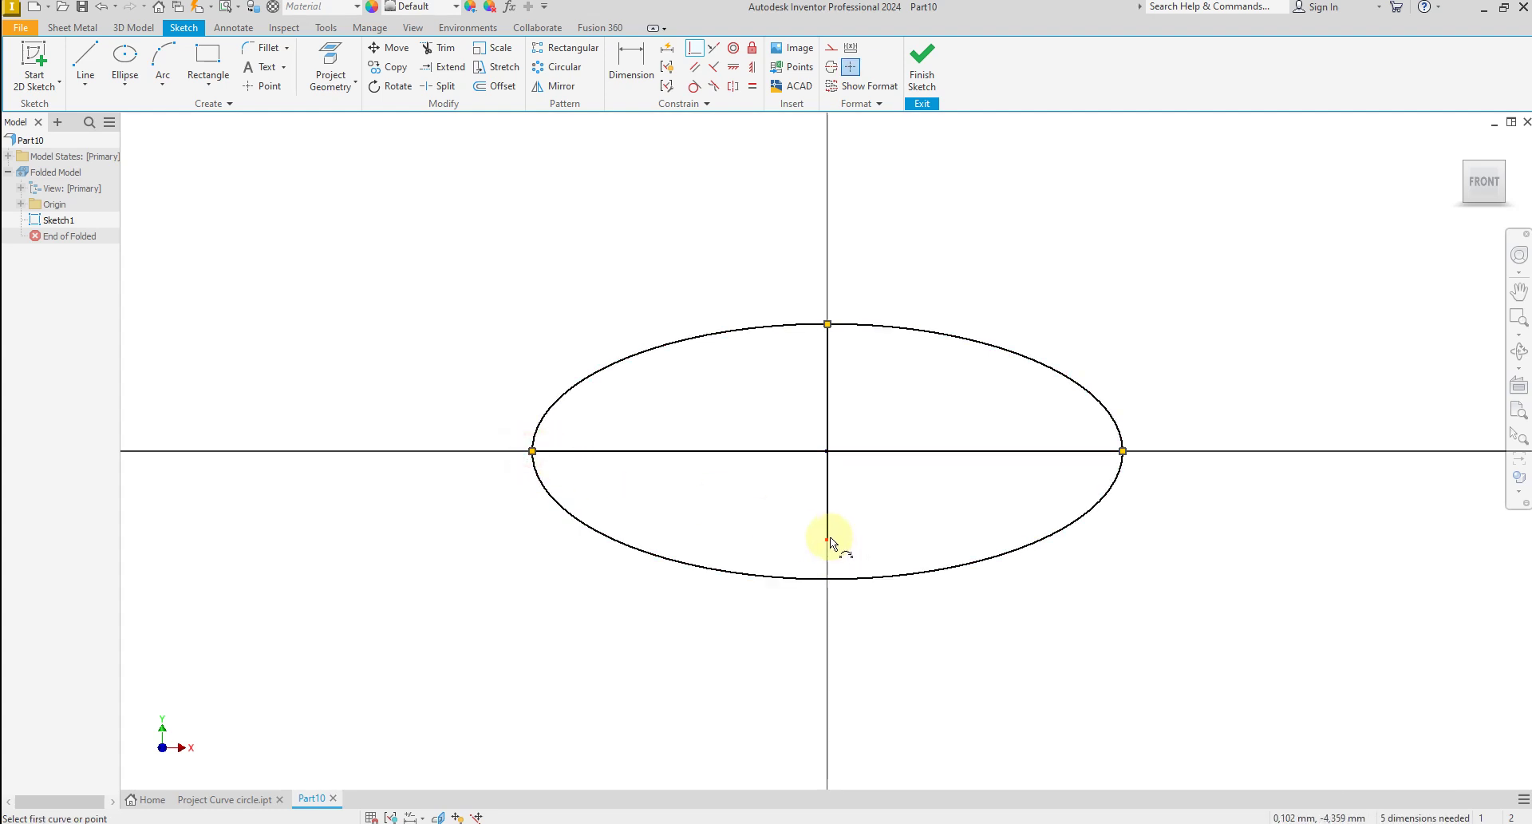
pyautogui.click(828, 541)
pyautogui.click(826, 577)
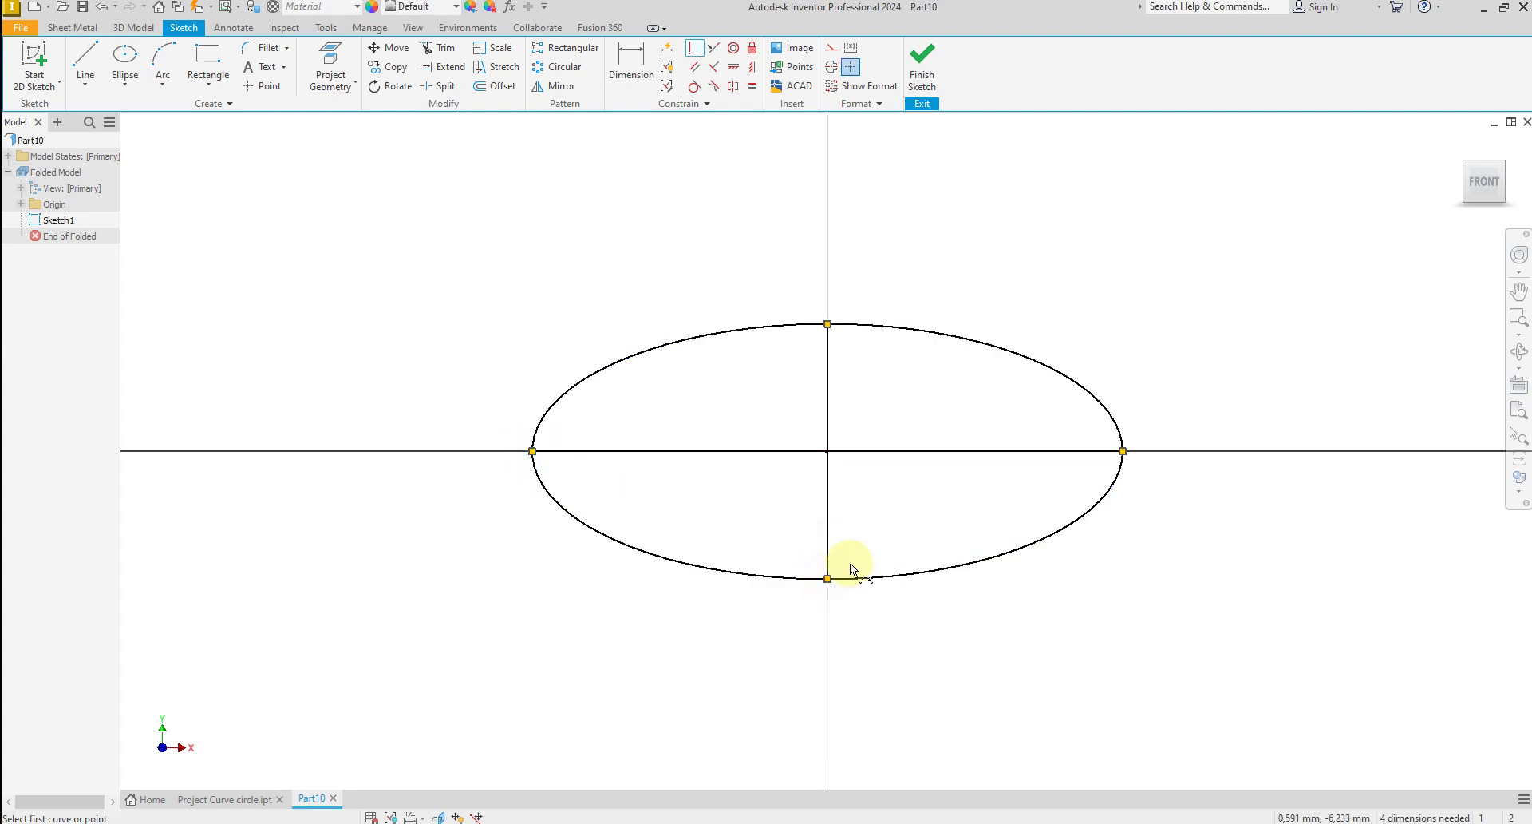
pyautogui.rightClick(883, 537)
pyautogui.click(923, 533)
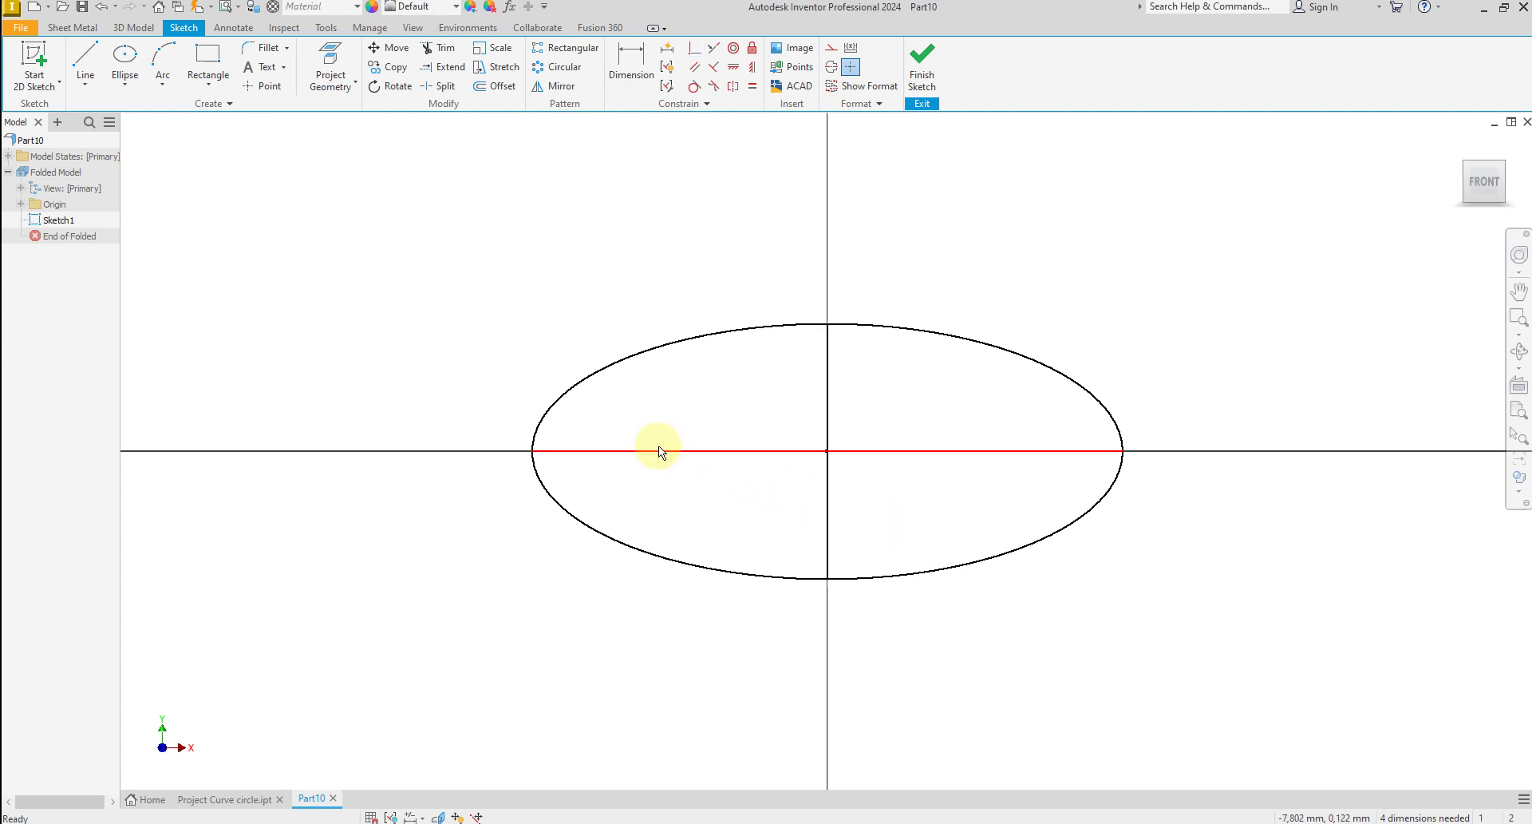
# - Convert both axis lines to construction geometry, then check the GT.PNG reference drawing again
pyautogui.click(701, 450)
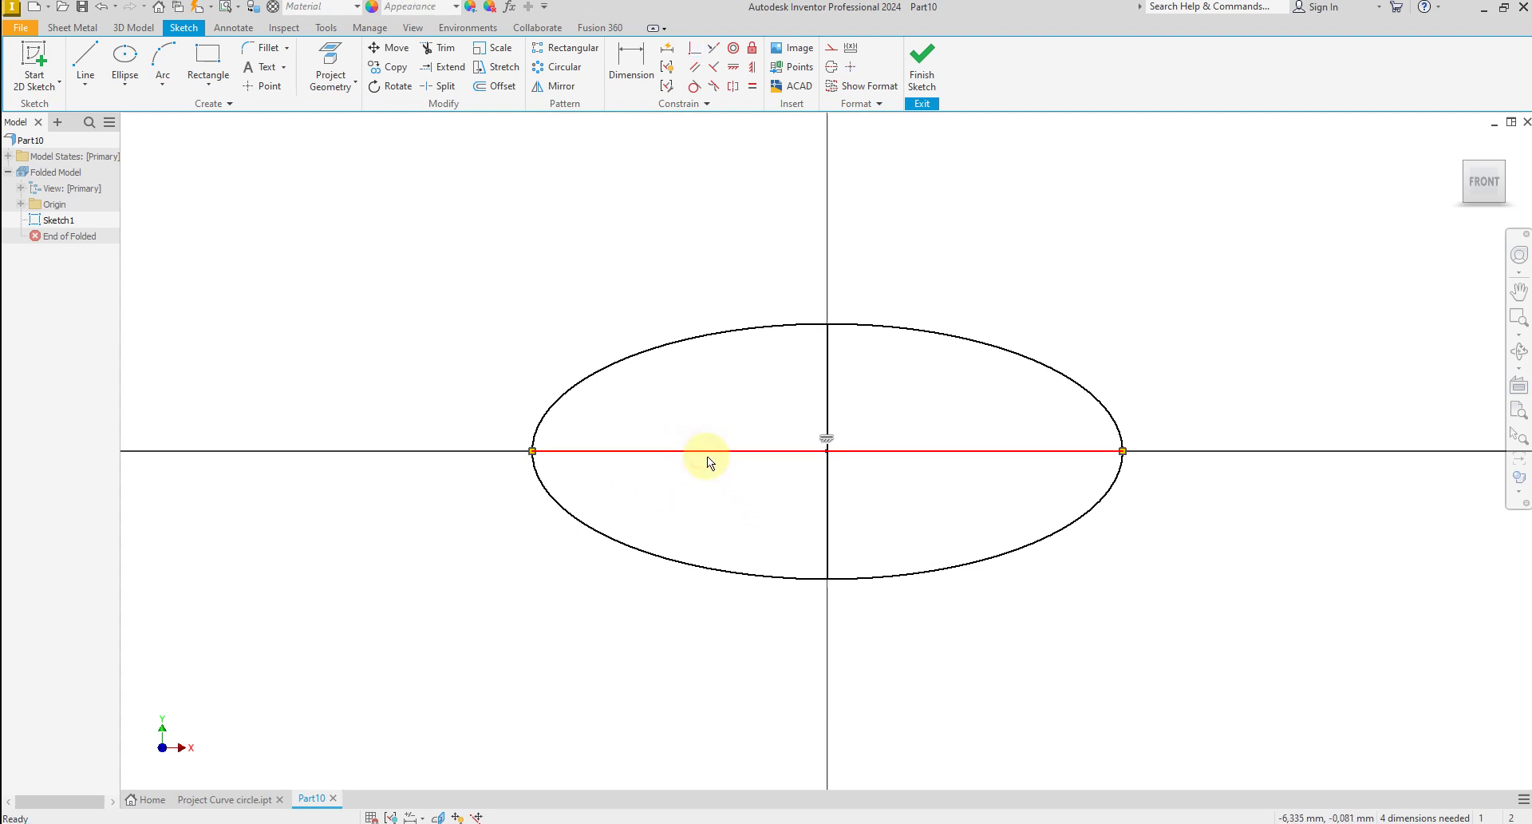
pyautogui.keyDown('ctrl'); pyautogui.click(828, 506); pyautogui.keyUp('ctrl')
pyautogui.rightClick(891, 514)
pyautogui.click(959, 514)
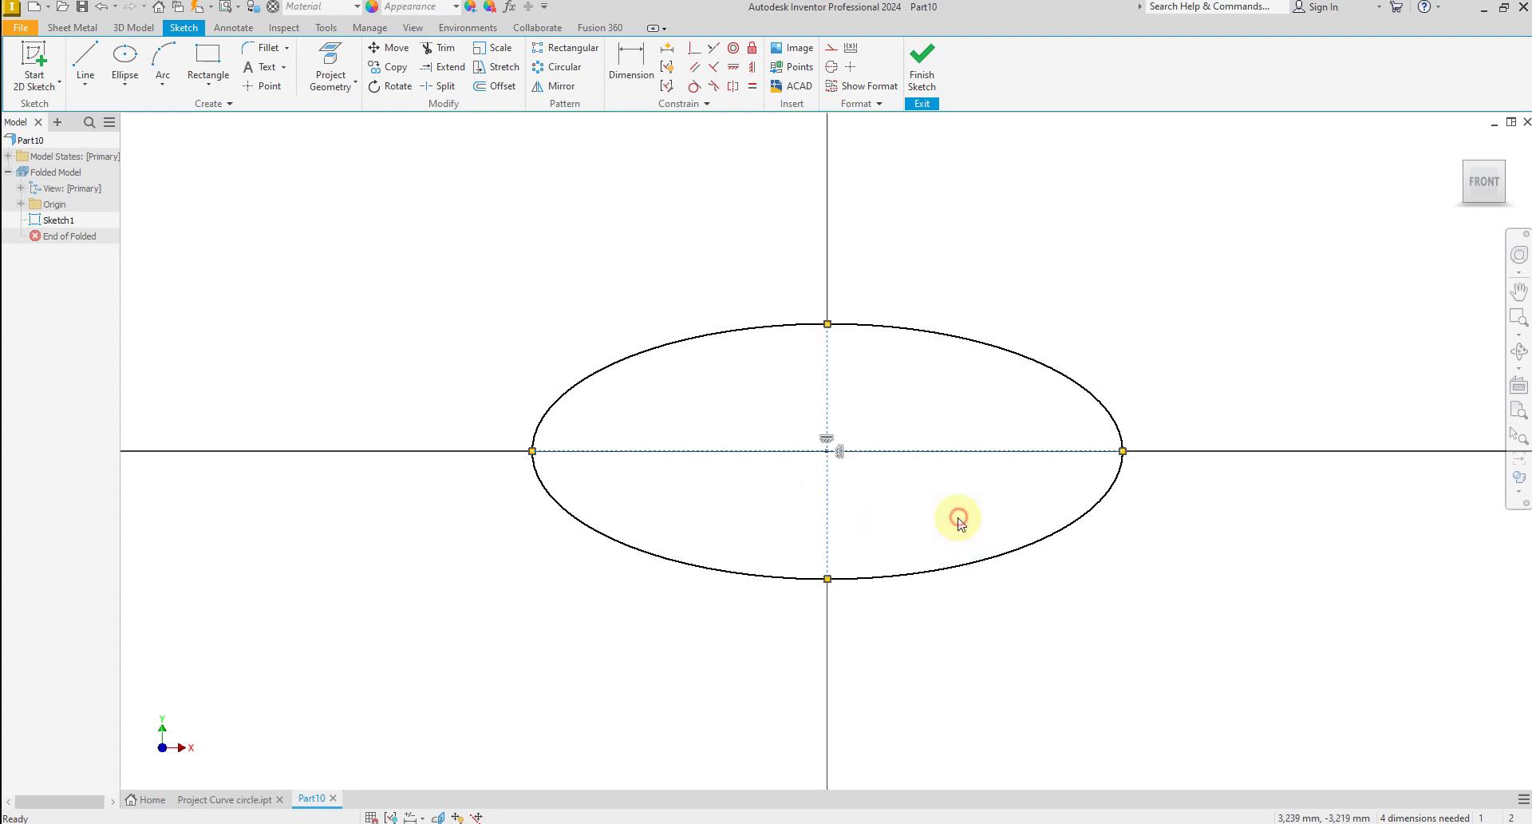
pyautogui.click(717, 689)
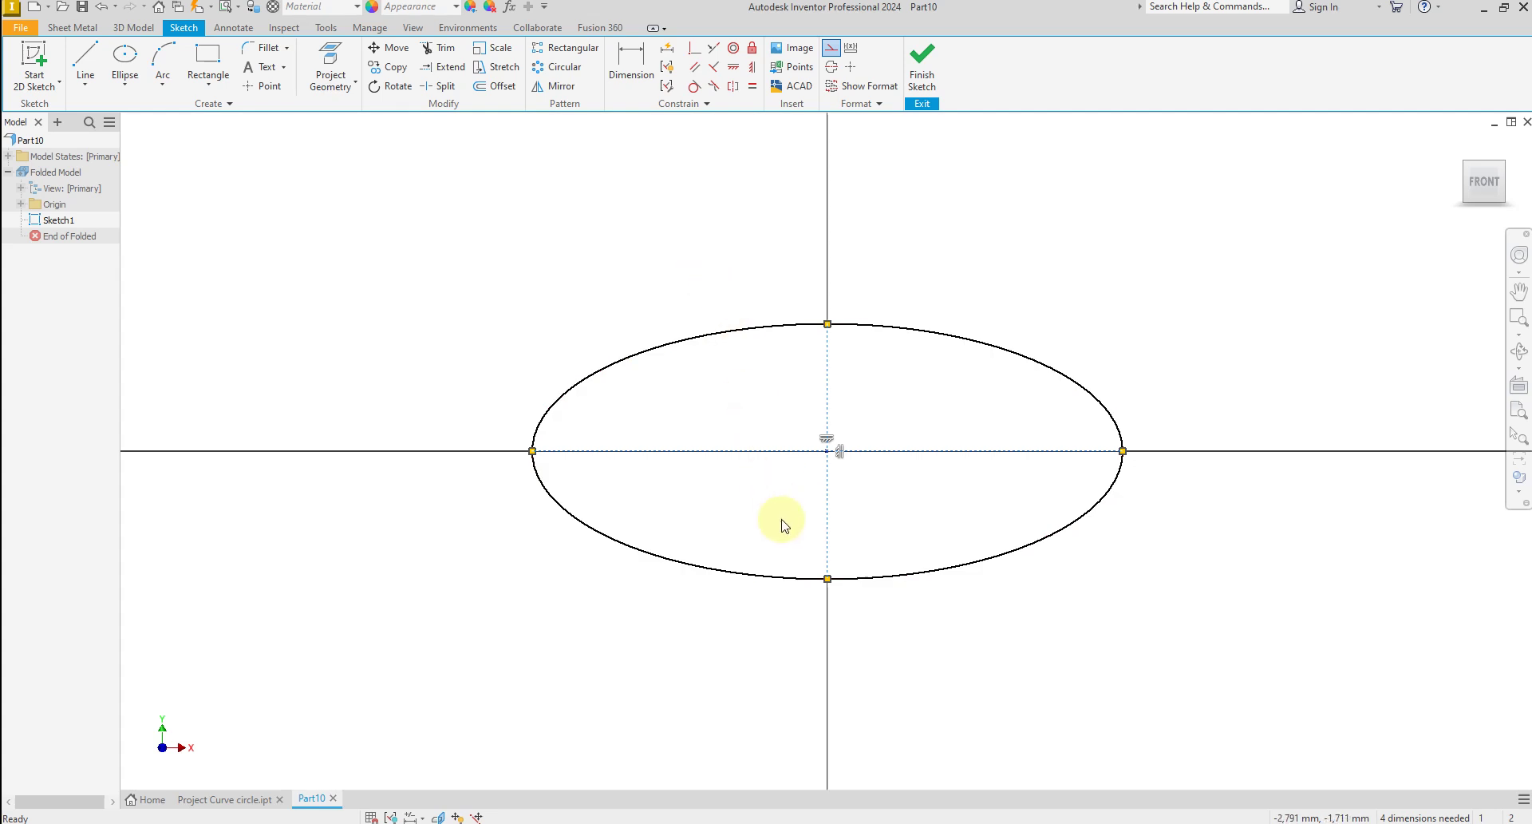
pyautogui.click(708, 820)
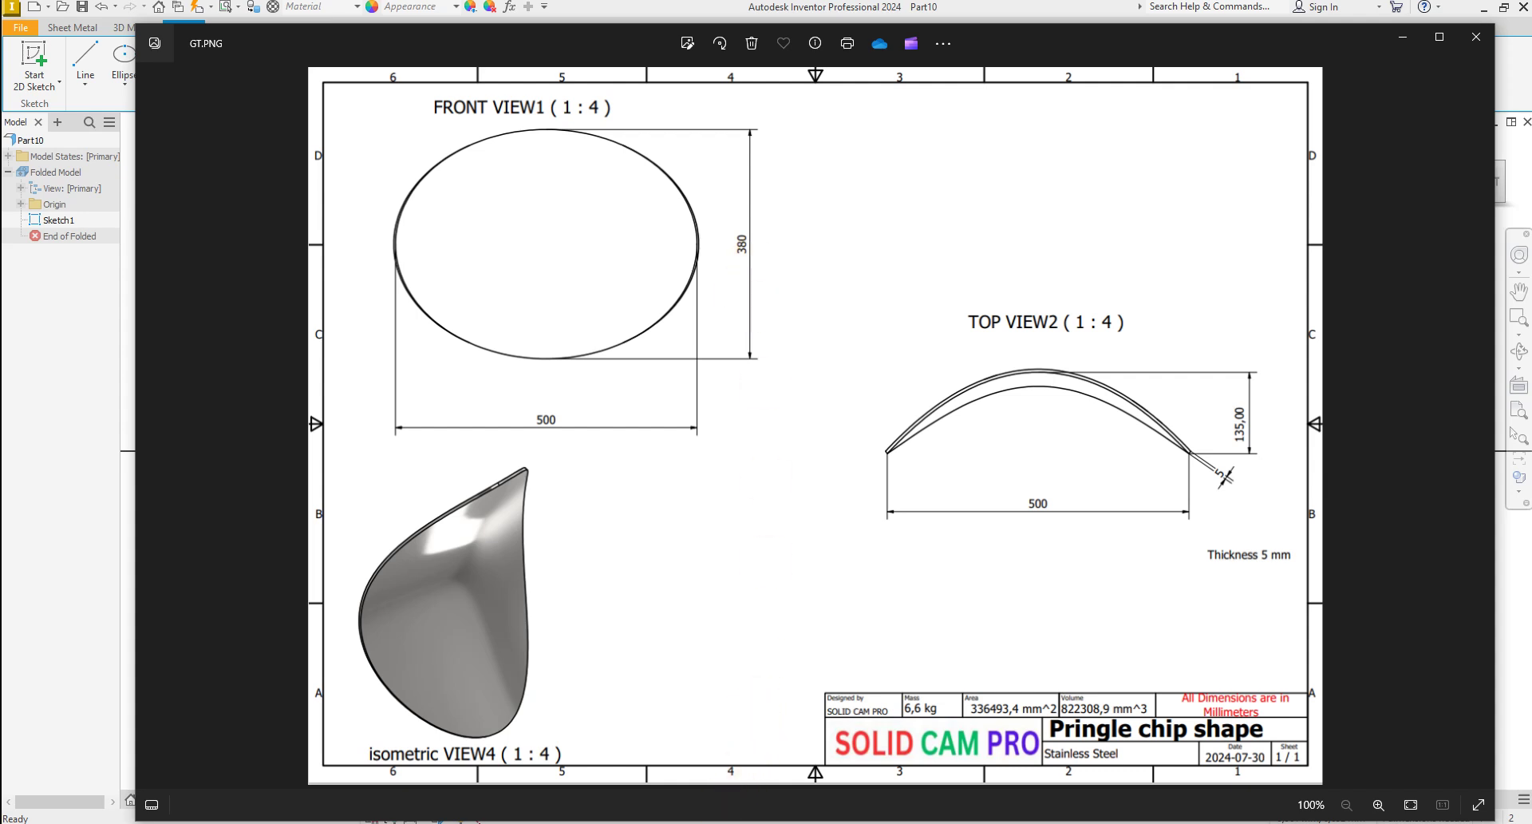
pyautogui.hotkey('alt', 'Tab')
# - Dimension the ellipse's horizontal axis to 500 mm and its vertical axis to 380 mm
pyautogui.click(631, 64)
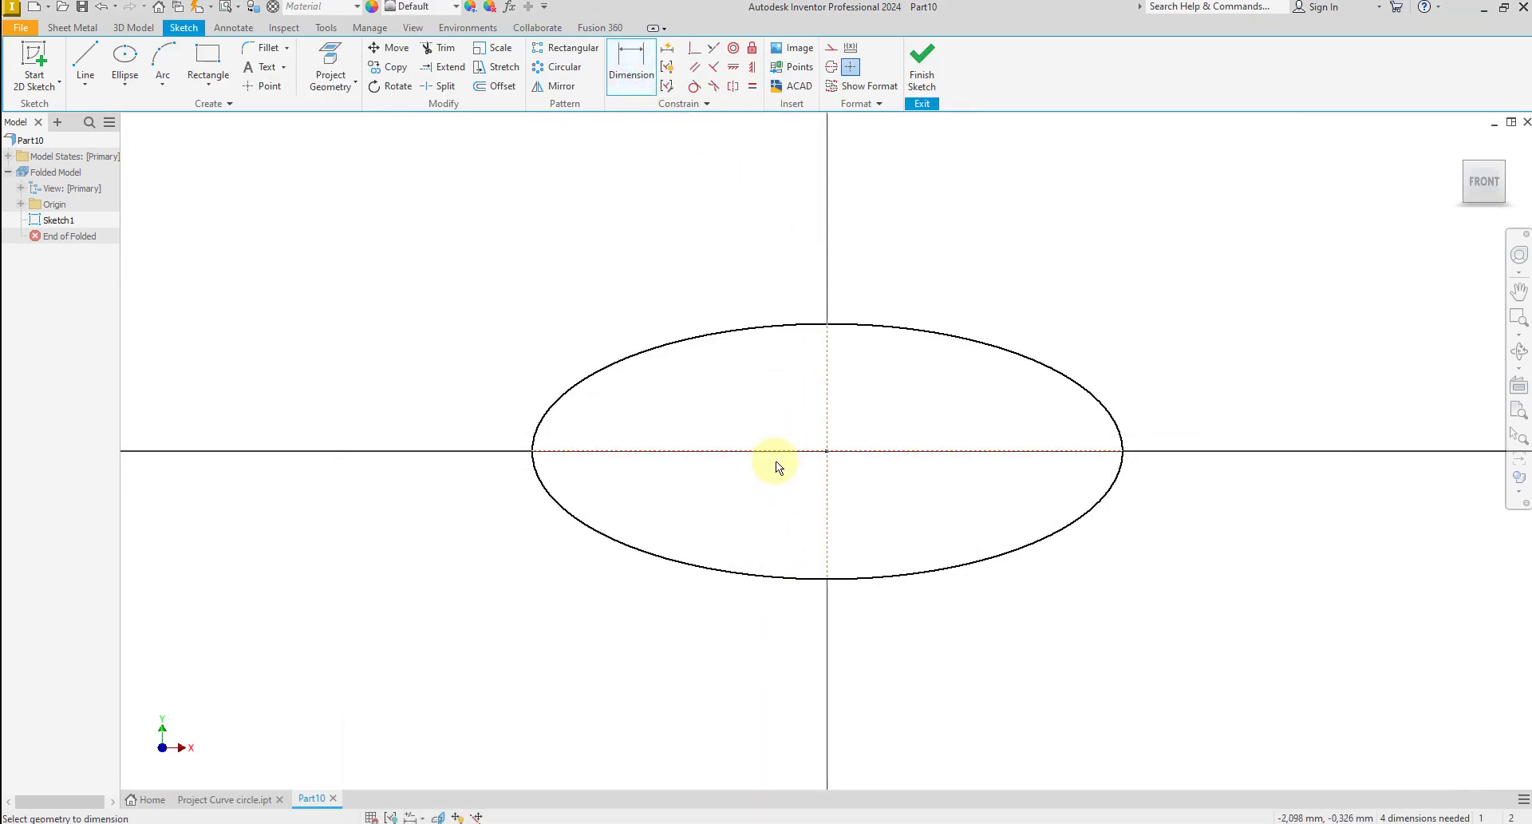
pyautogui.click(769, 452)
pyautogui.click(792, 700)
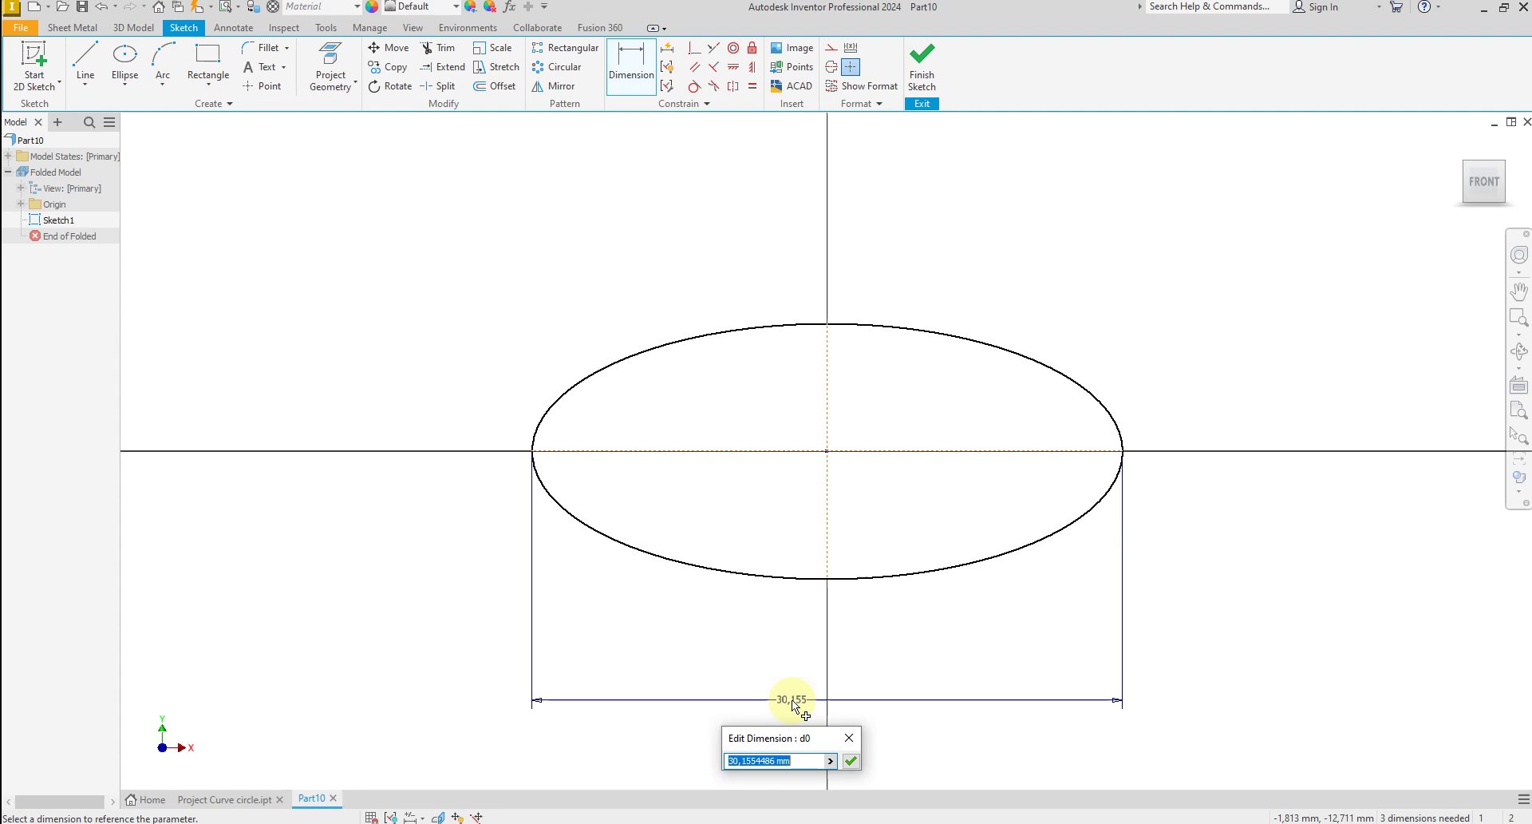
pyautogui.write('500')
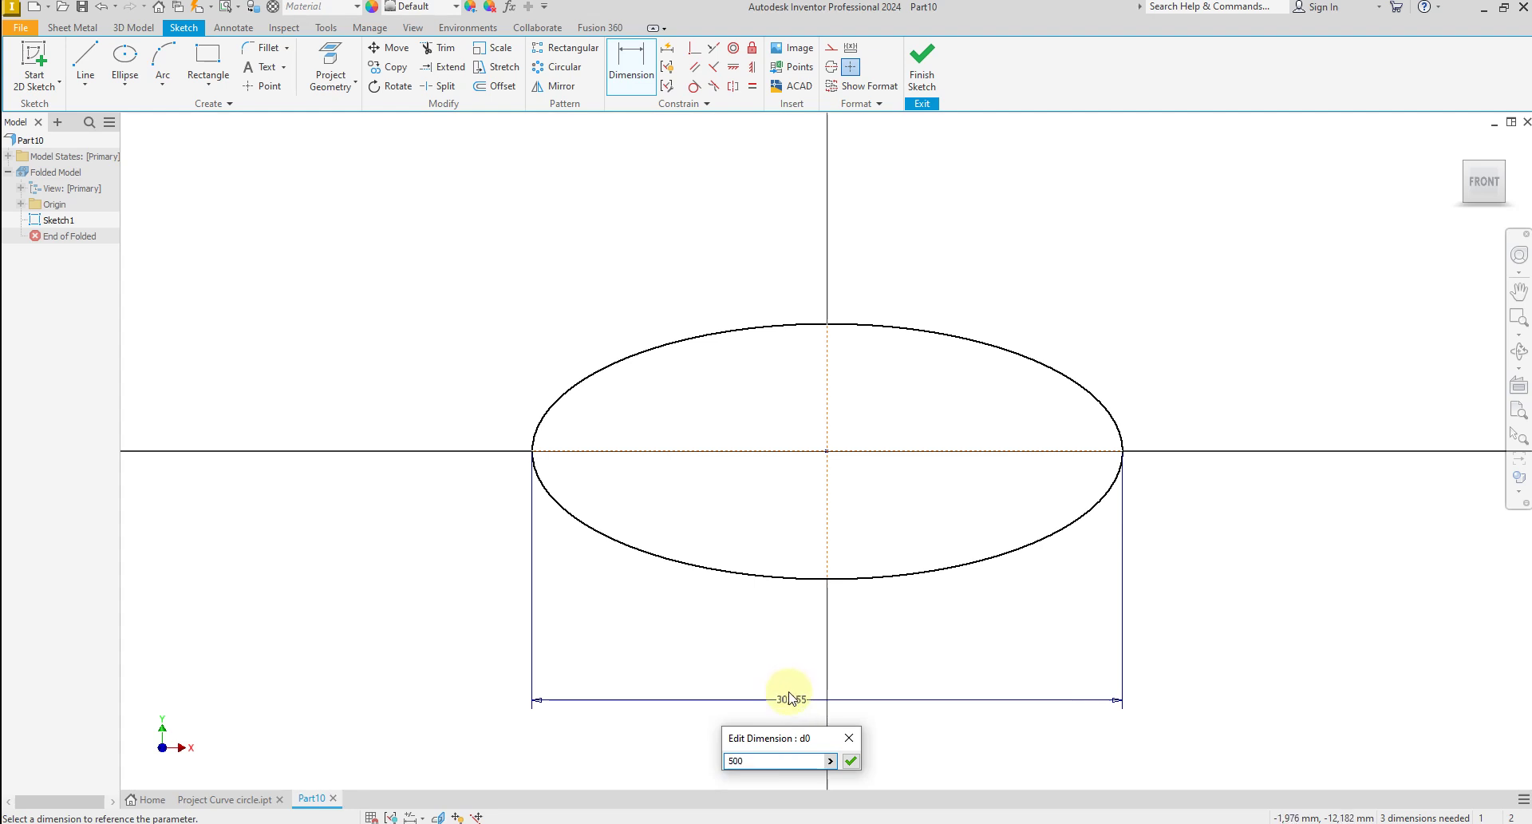
pyautogui.press('Return')
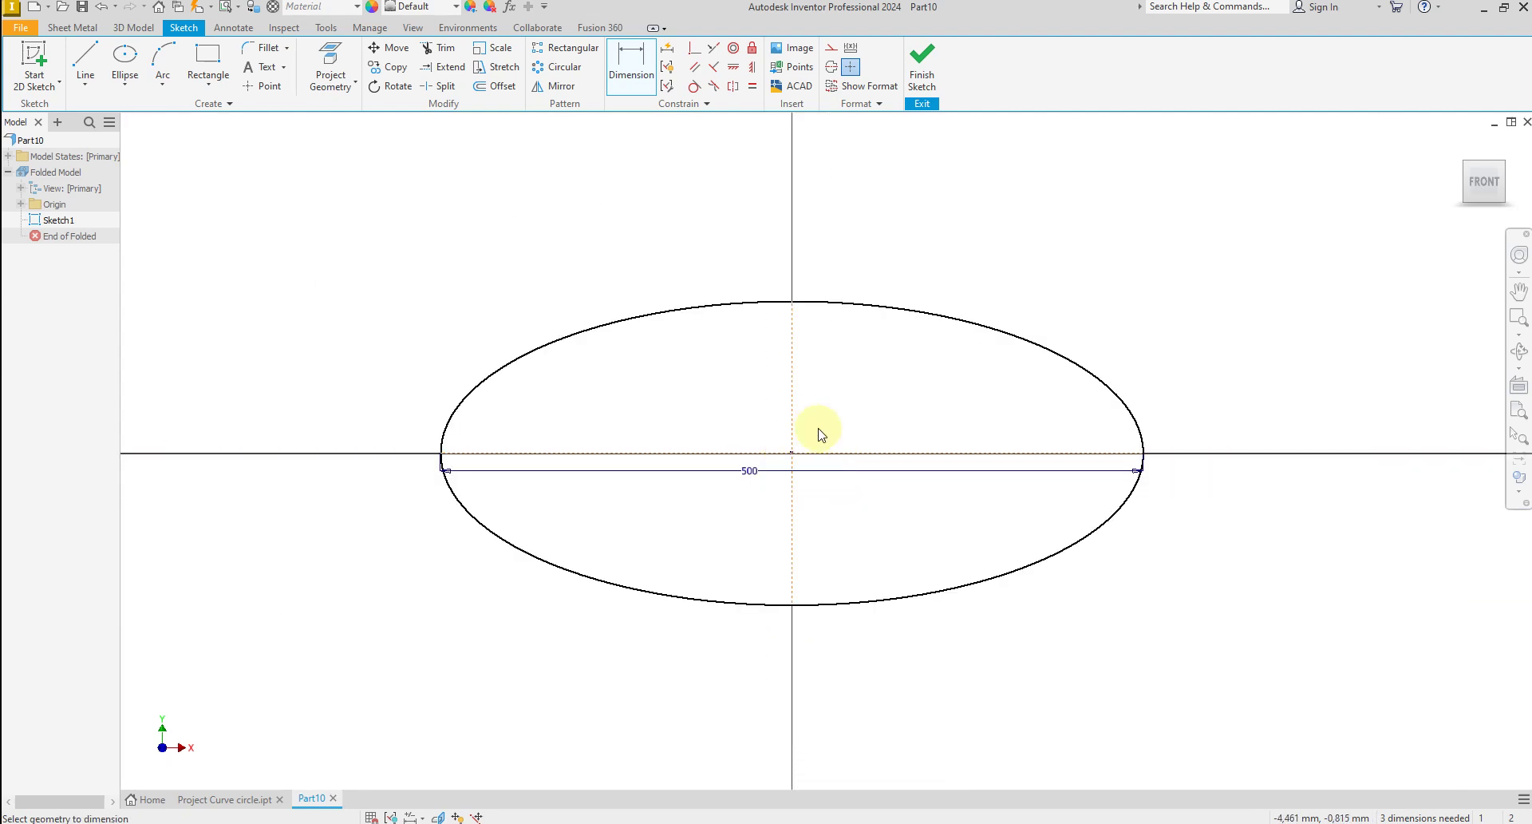
pyautogui.click(793, 401)
pyautogui.click(365, 438)
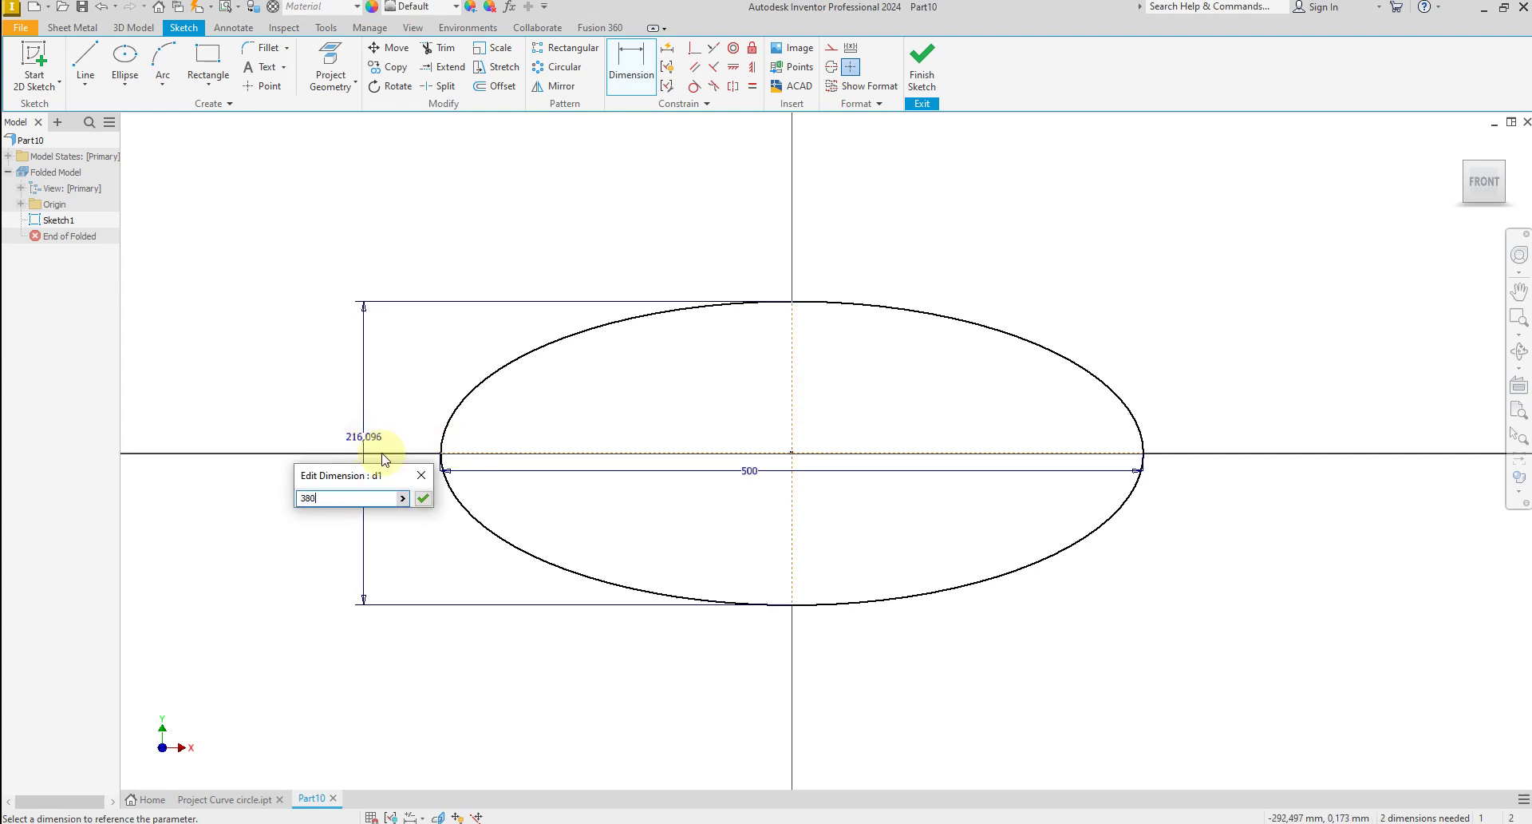
pyautogui.click(423, 476)
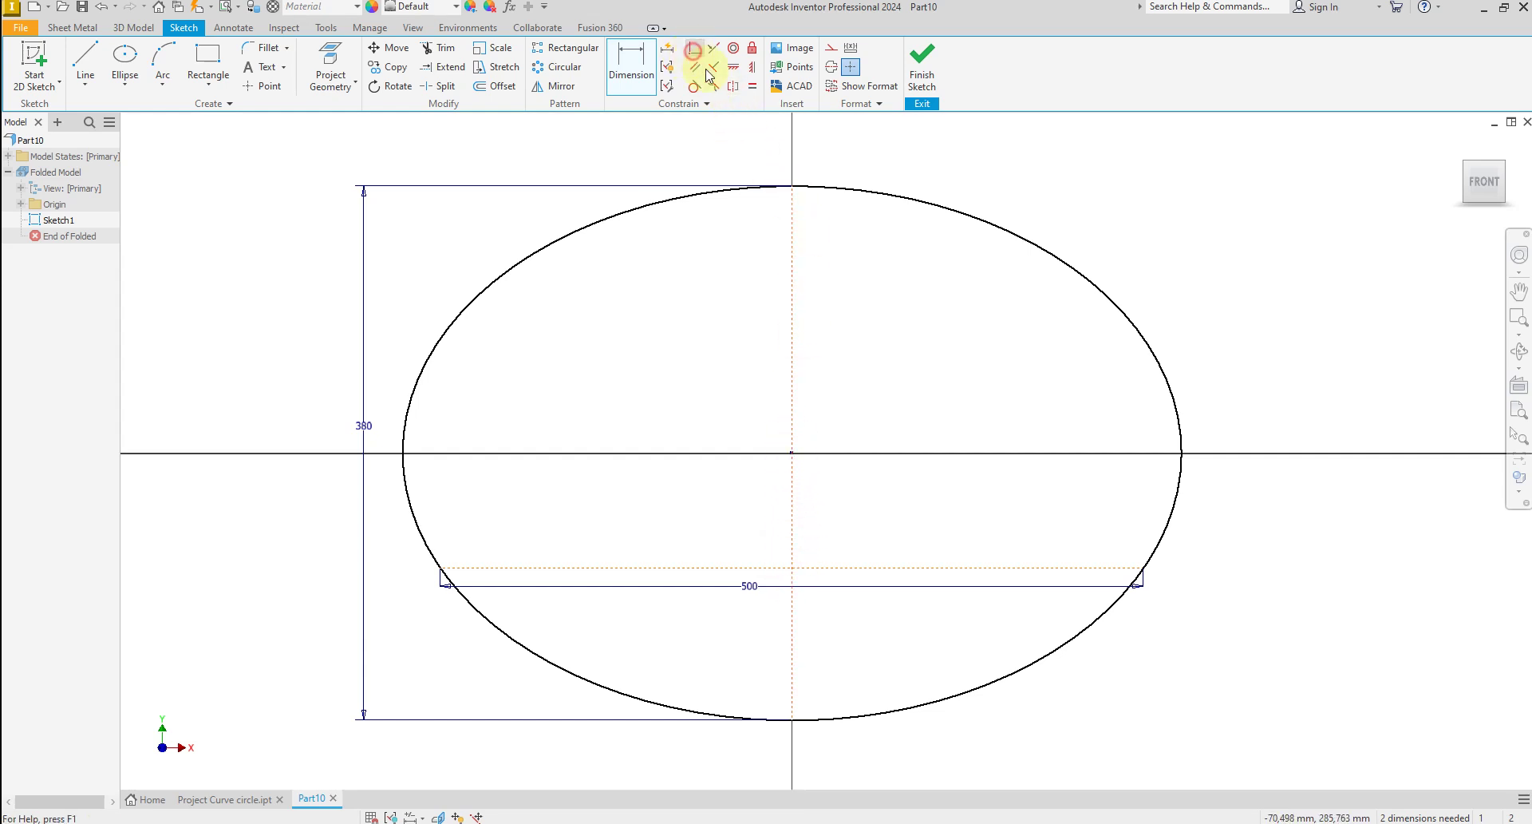
# - Make the ellipse centre coincident with the sketch origin, then finish Sketch1
pyautogui.click(350, 145)
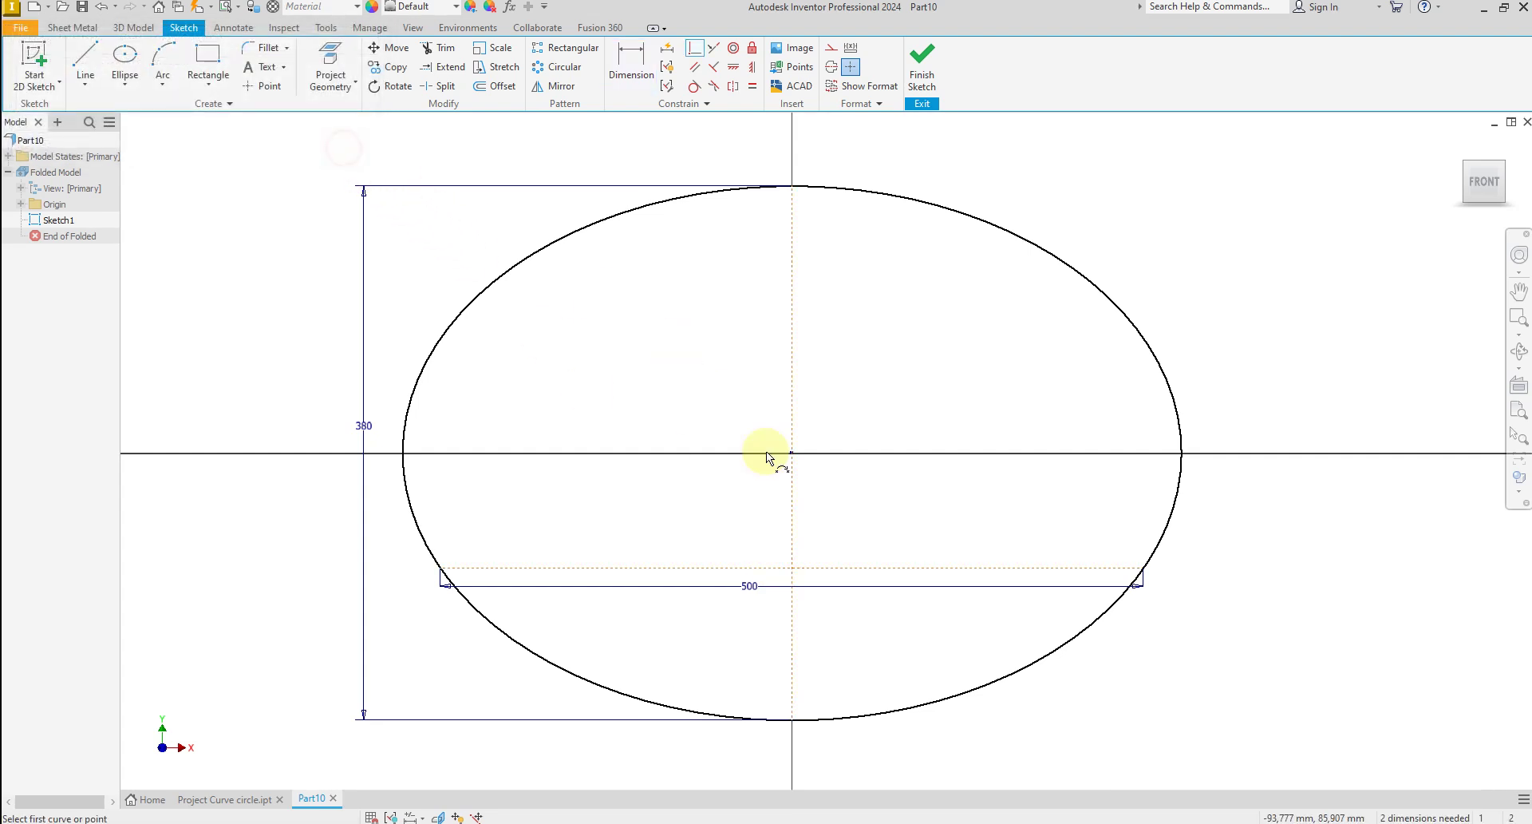
pyautogui.click(793, 569)
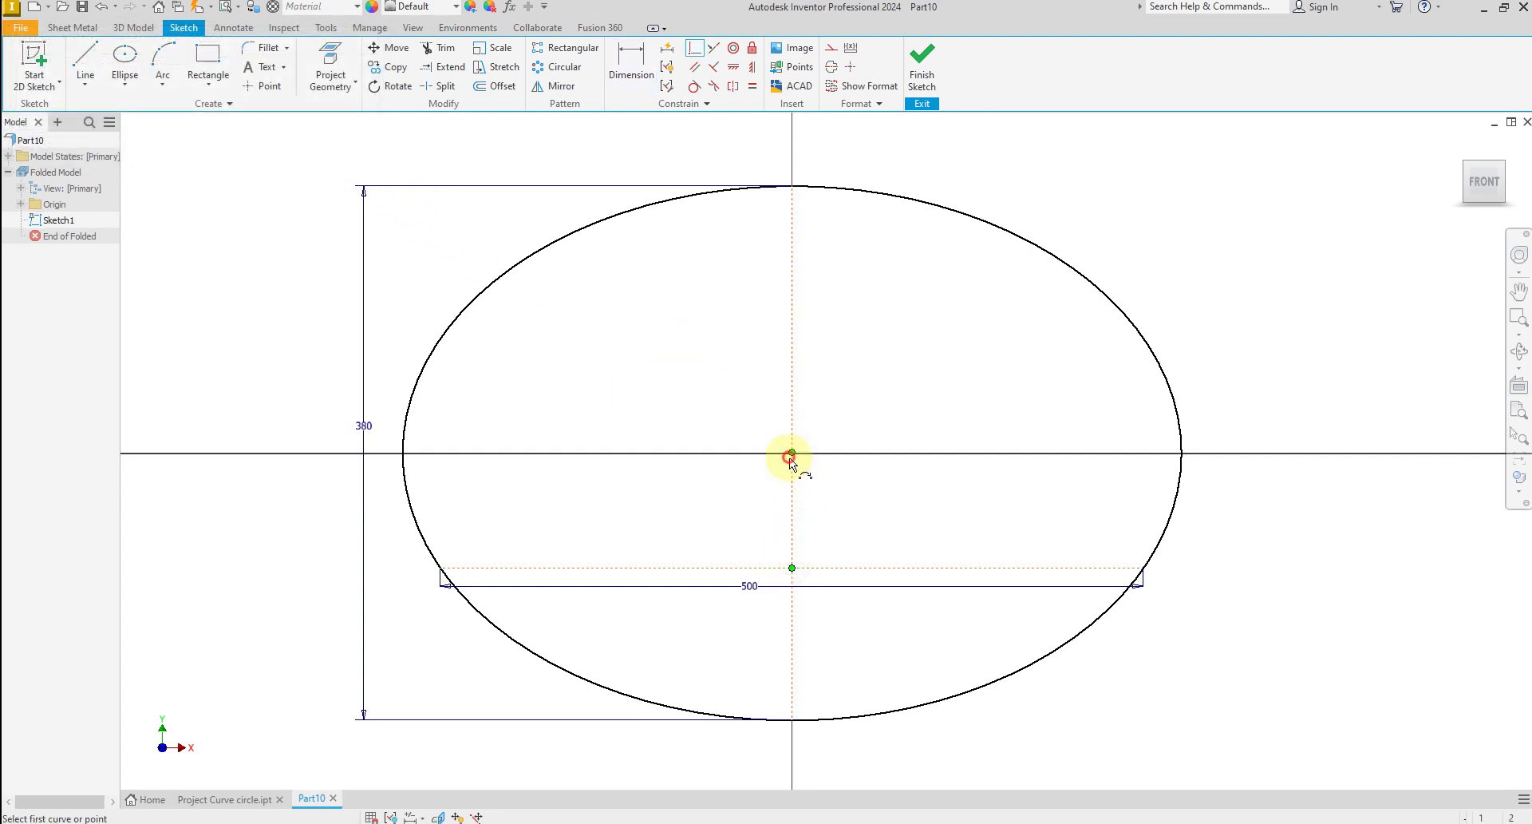
pyautogui.click(791, 453)
pyautogui.rightClick(846, 389)
pyautogui.click(900, 388)
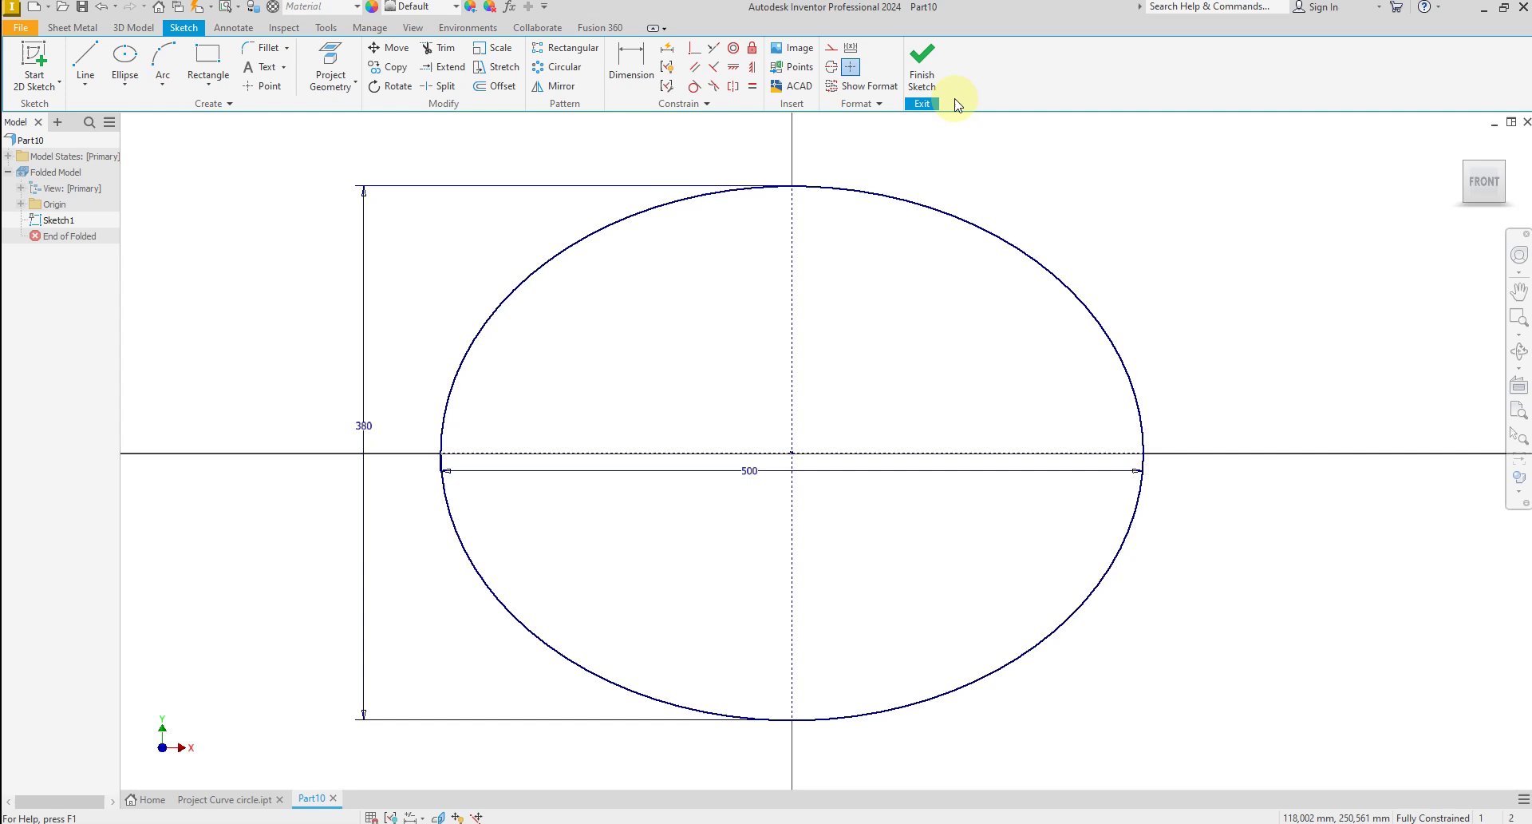
pyautogui.click(923, 71)
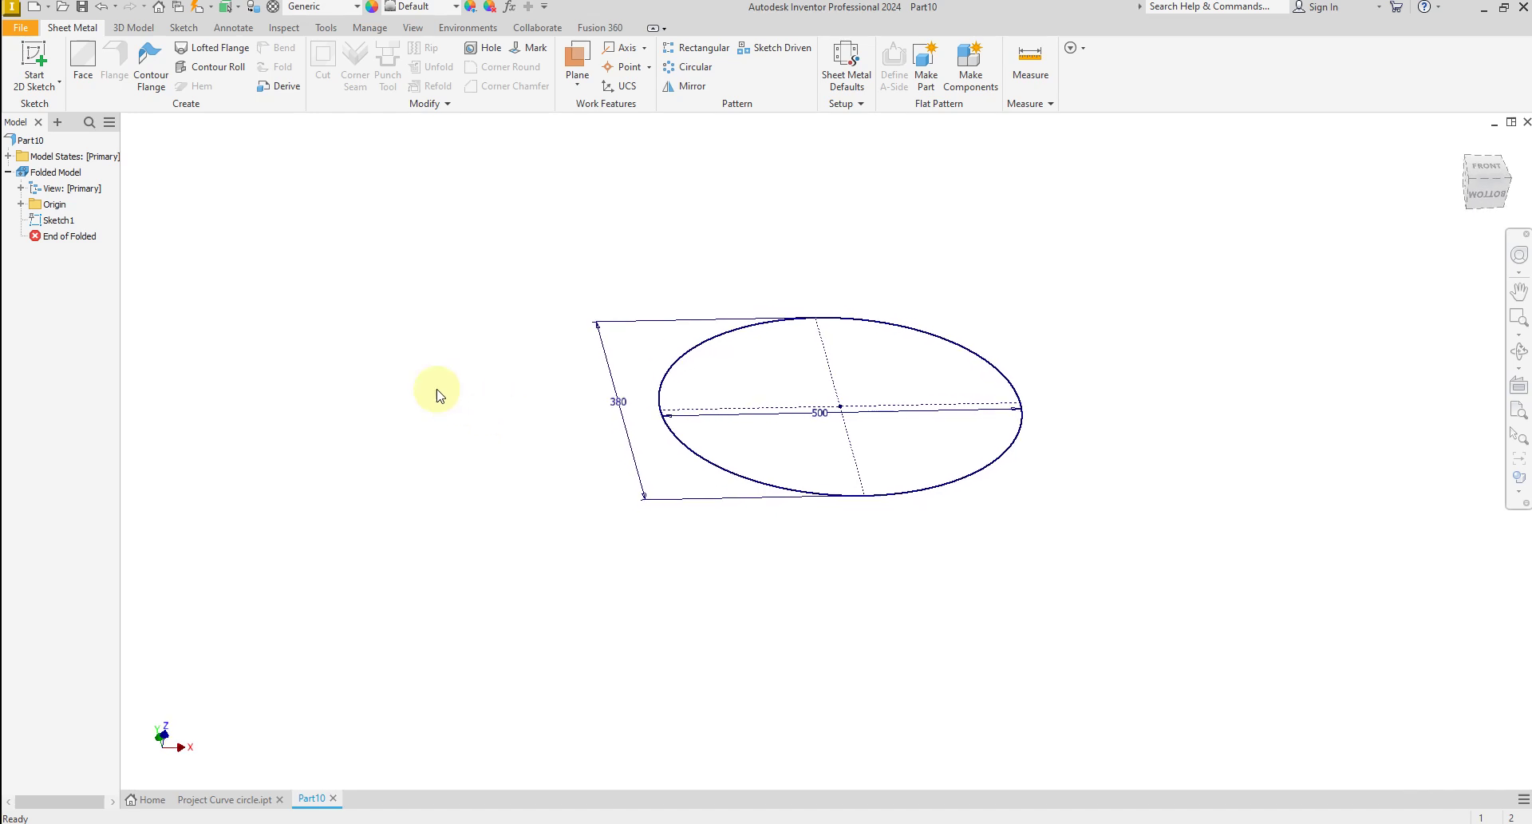
# - Expand Origin in the browser and create a new sketch on the XZ Plane
pyautogui.click(22, 205)
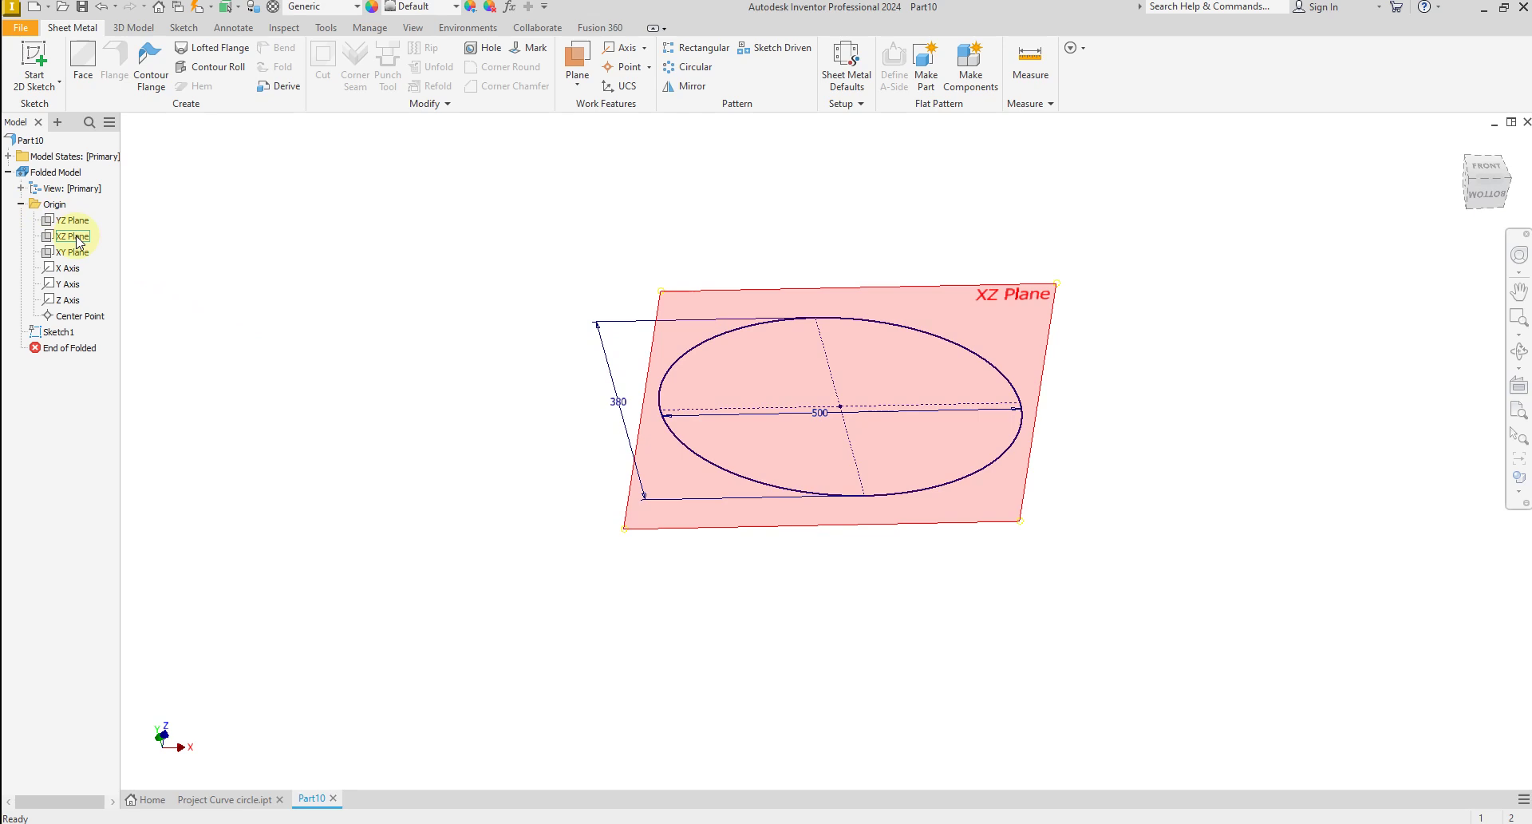
pyautogui.press('pageup')
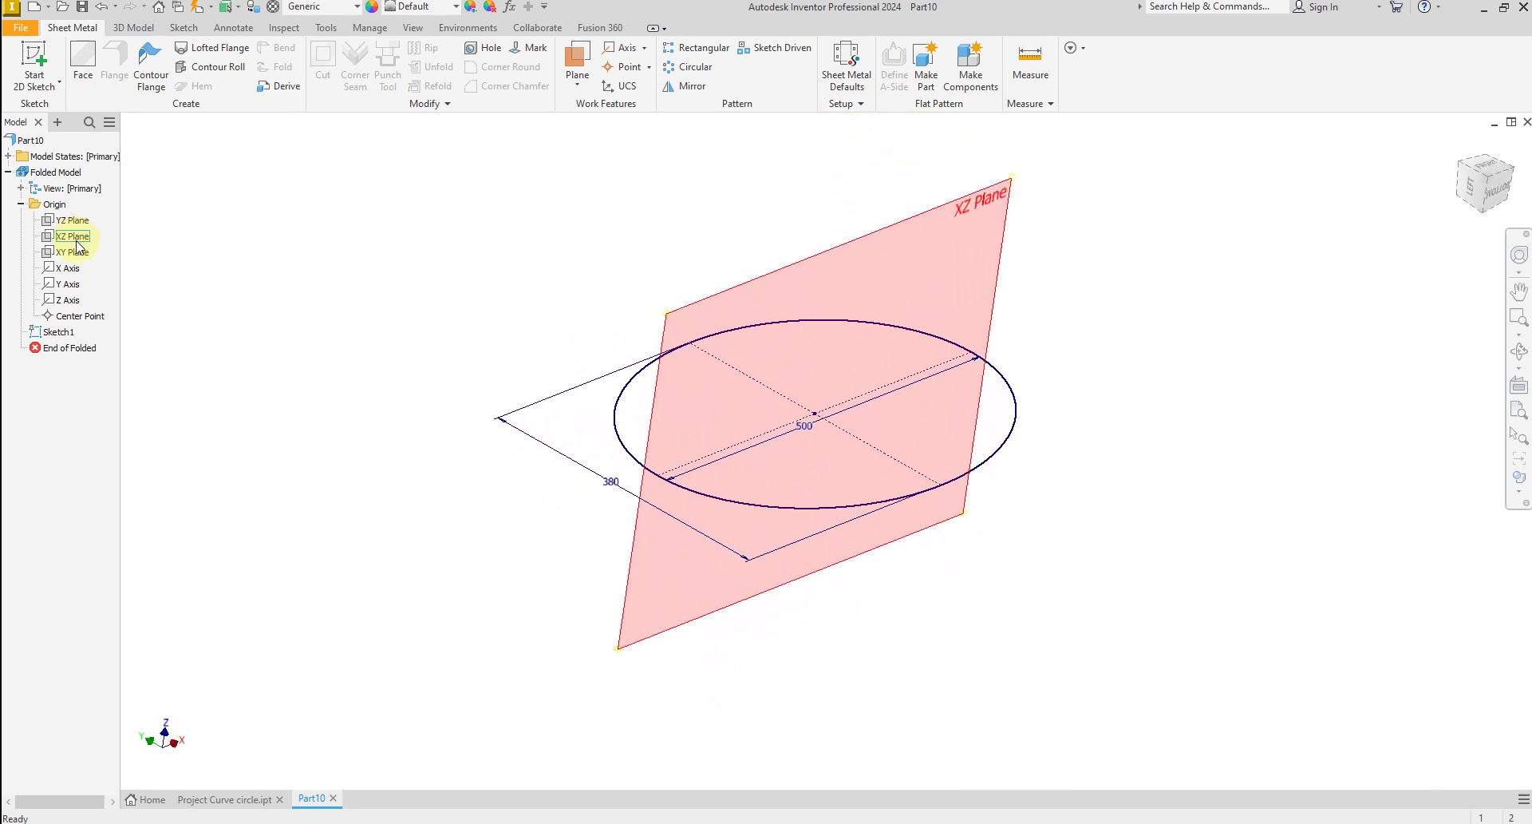
pyautogui.click(77, 244)
pyautogui.rightClick(77, 247)
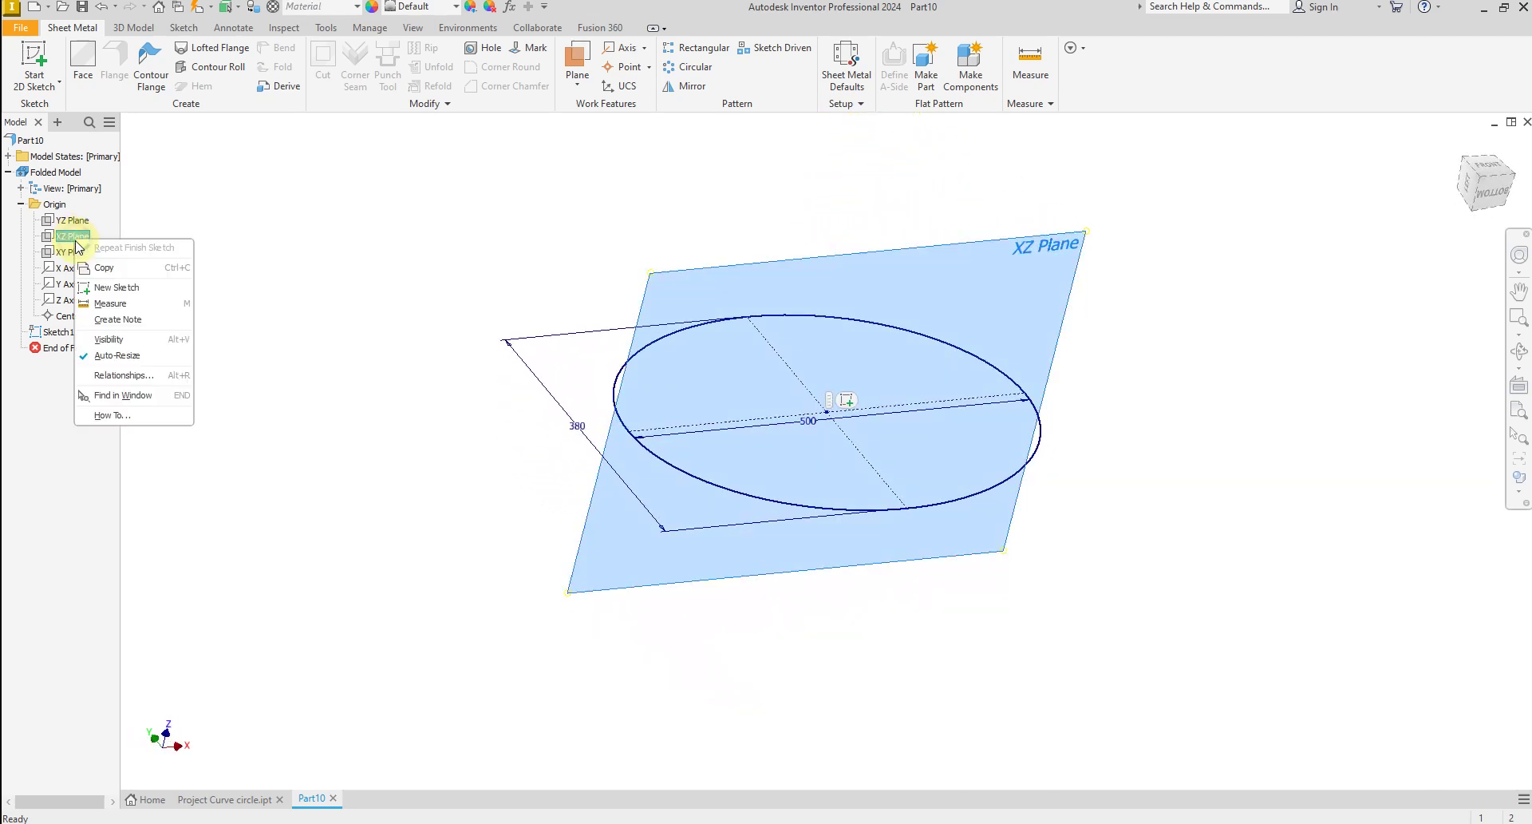
pyautogui.click(110, 291)
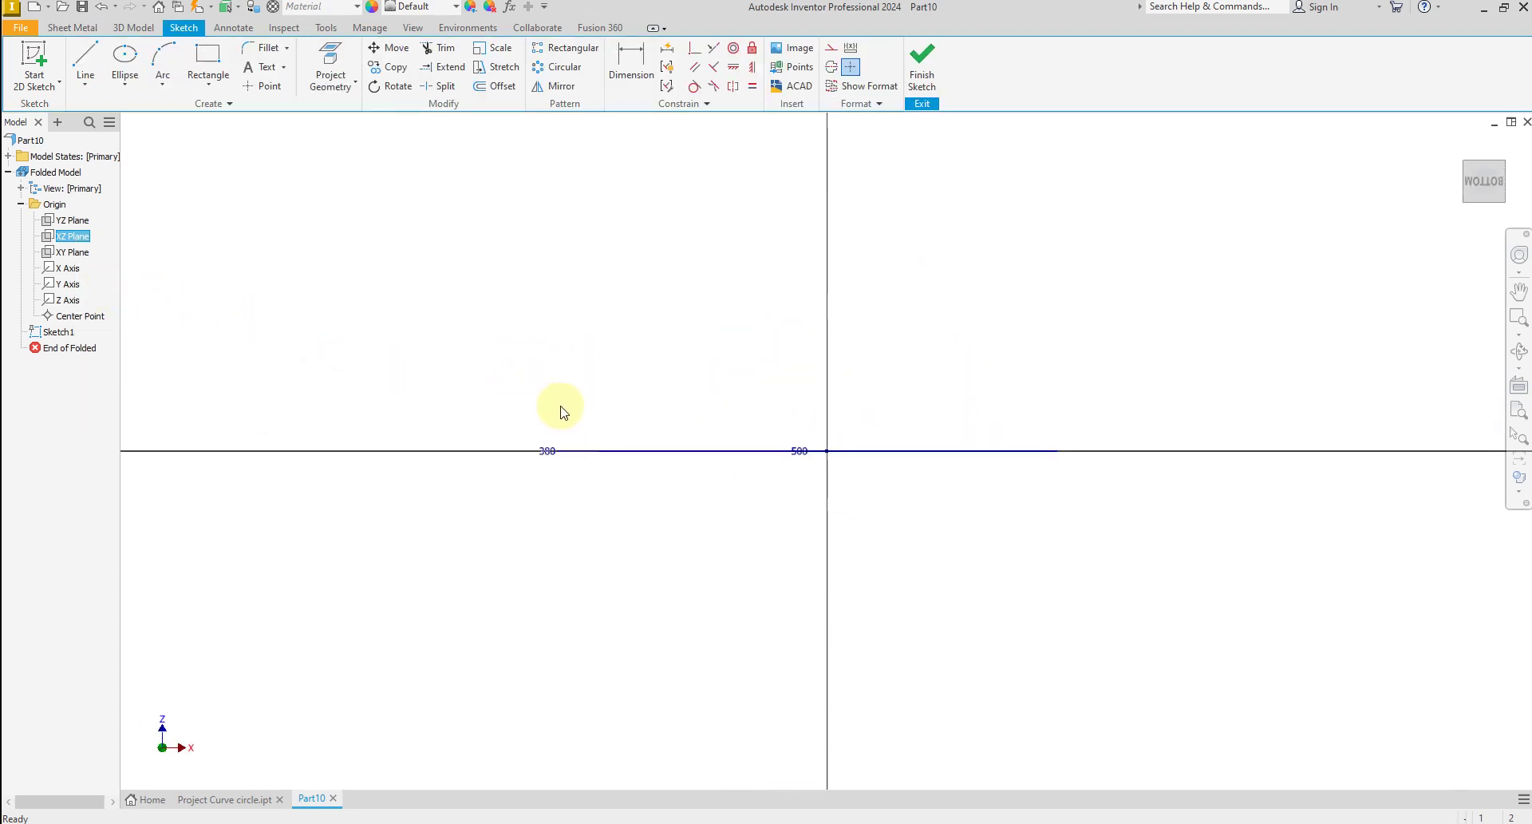
# - Project the 500 × 380 Sketch1 ellipse into the new XZ sketch
pyautogui.click(343, 64)
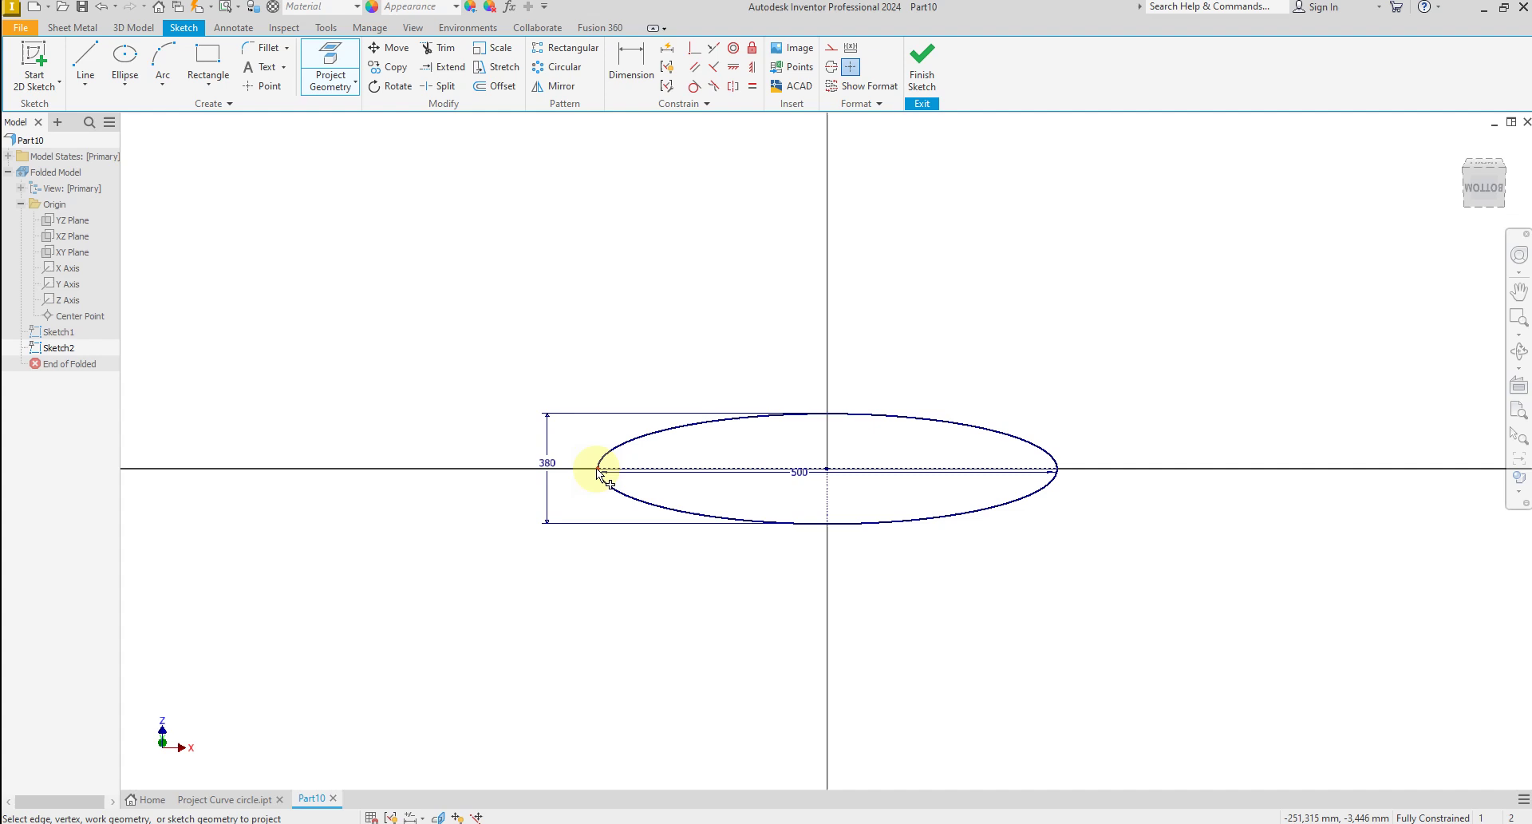
pyautogui.click(598, 470)
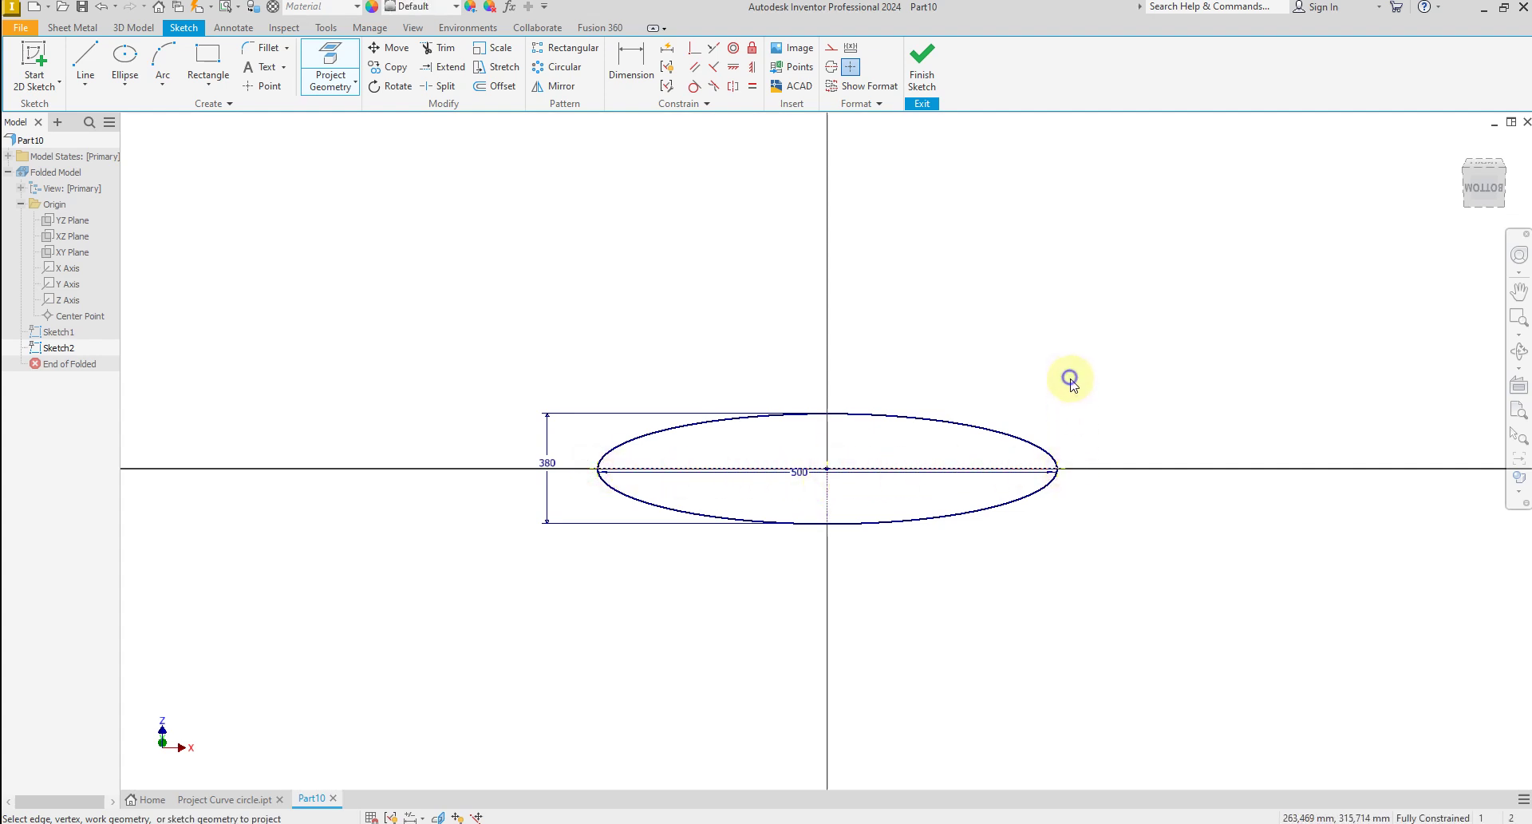
pyautogui.rightClick(1088, 478)
pyautogui.click(1070, 424)
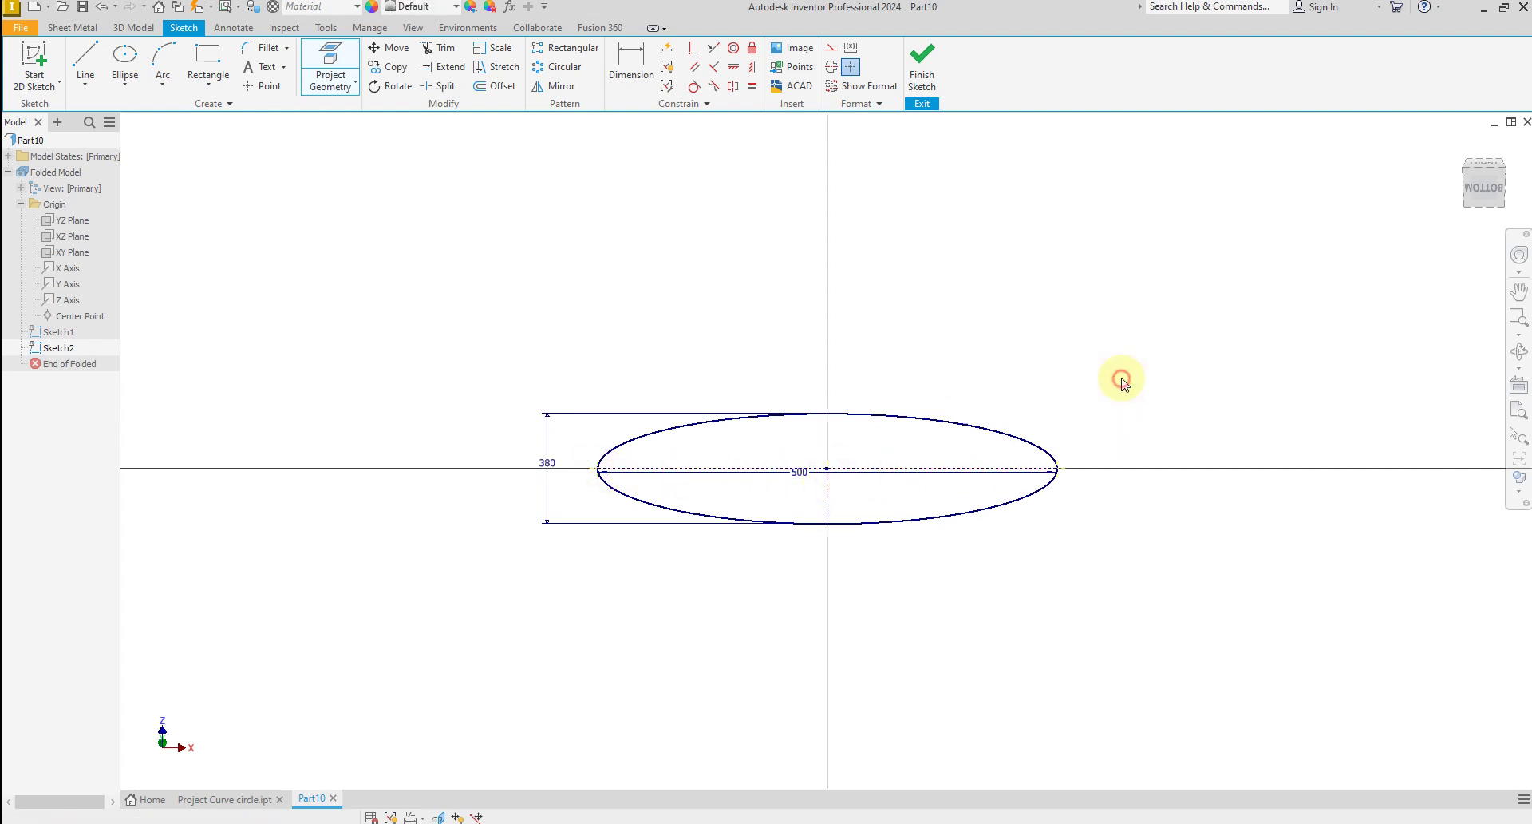
# - Face the sketch plane and draw vertical lines up from the left and right ends of the projected ellipse
pyautogui.click(1478, 205)
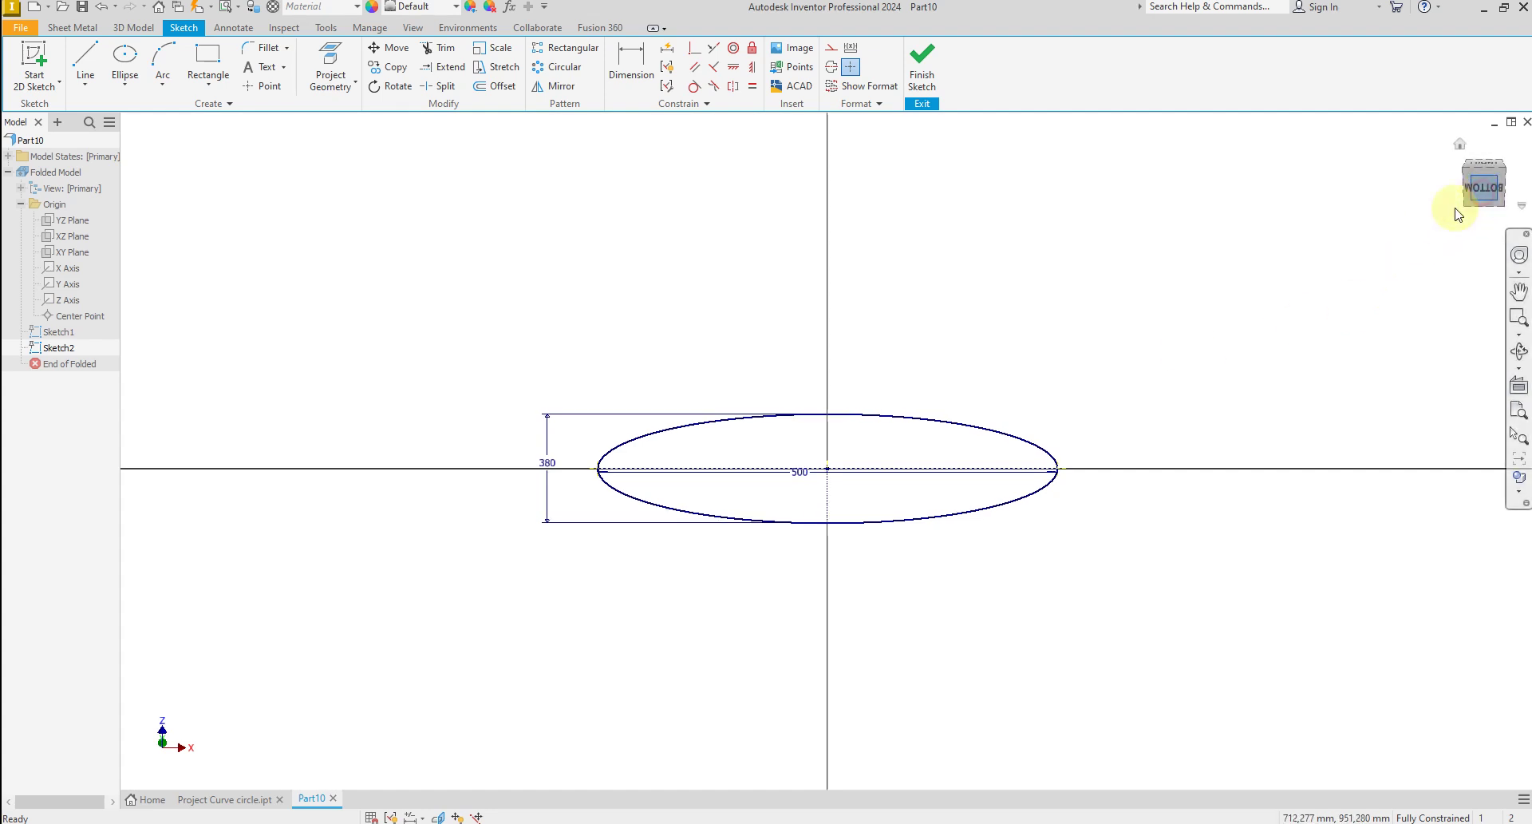
pyautogui.click(81, 63)
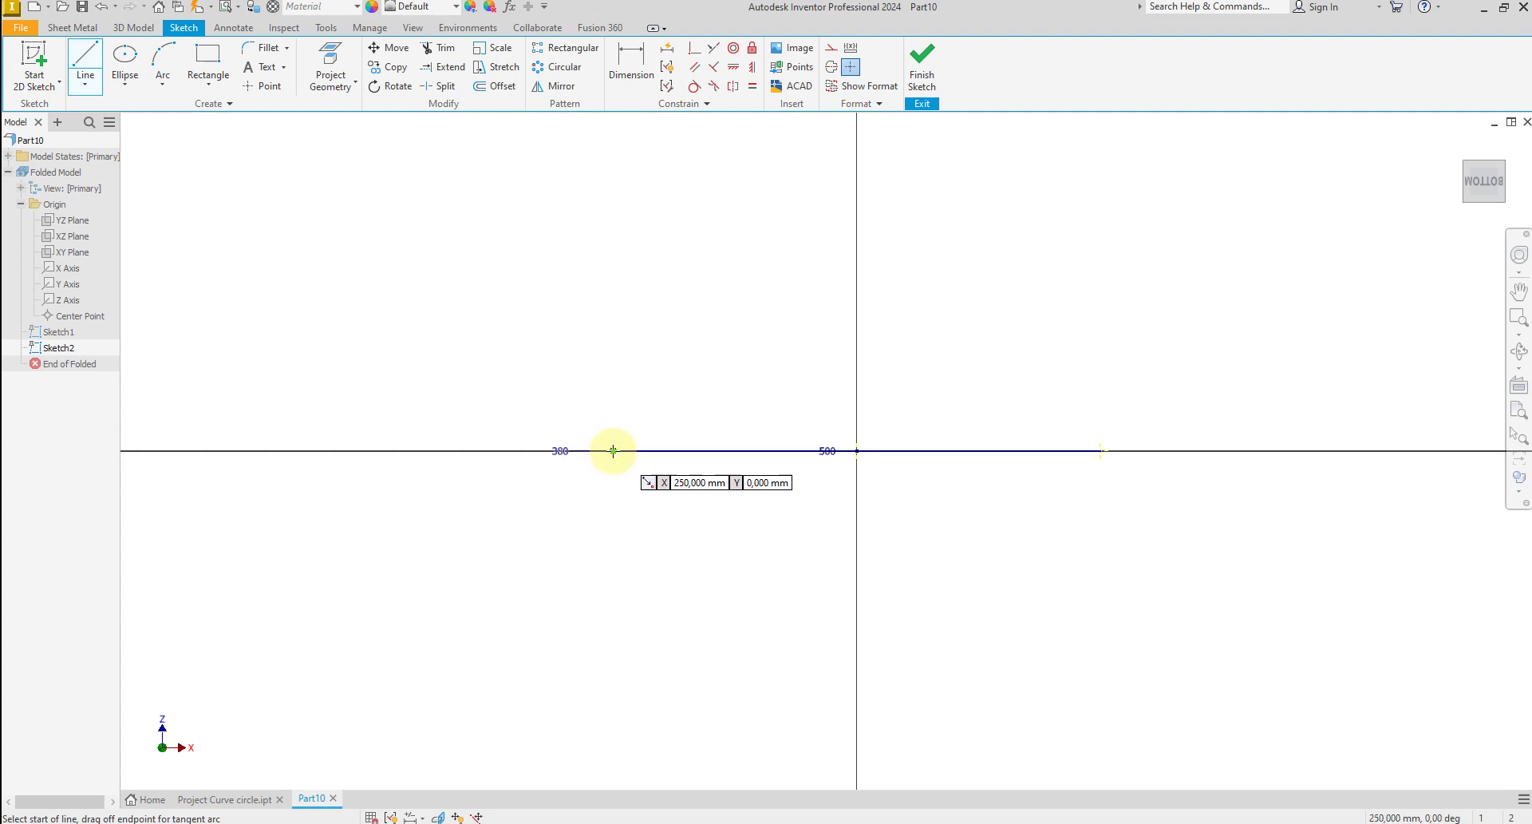
pyautogui.click(611, 451)
pyautogui.click(613, 317)
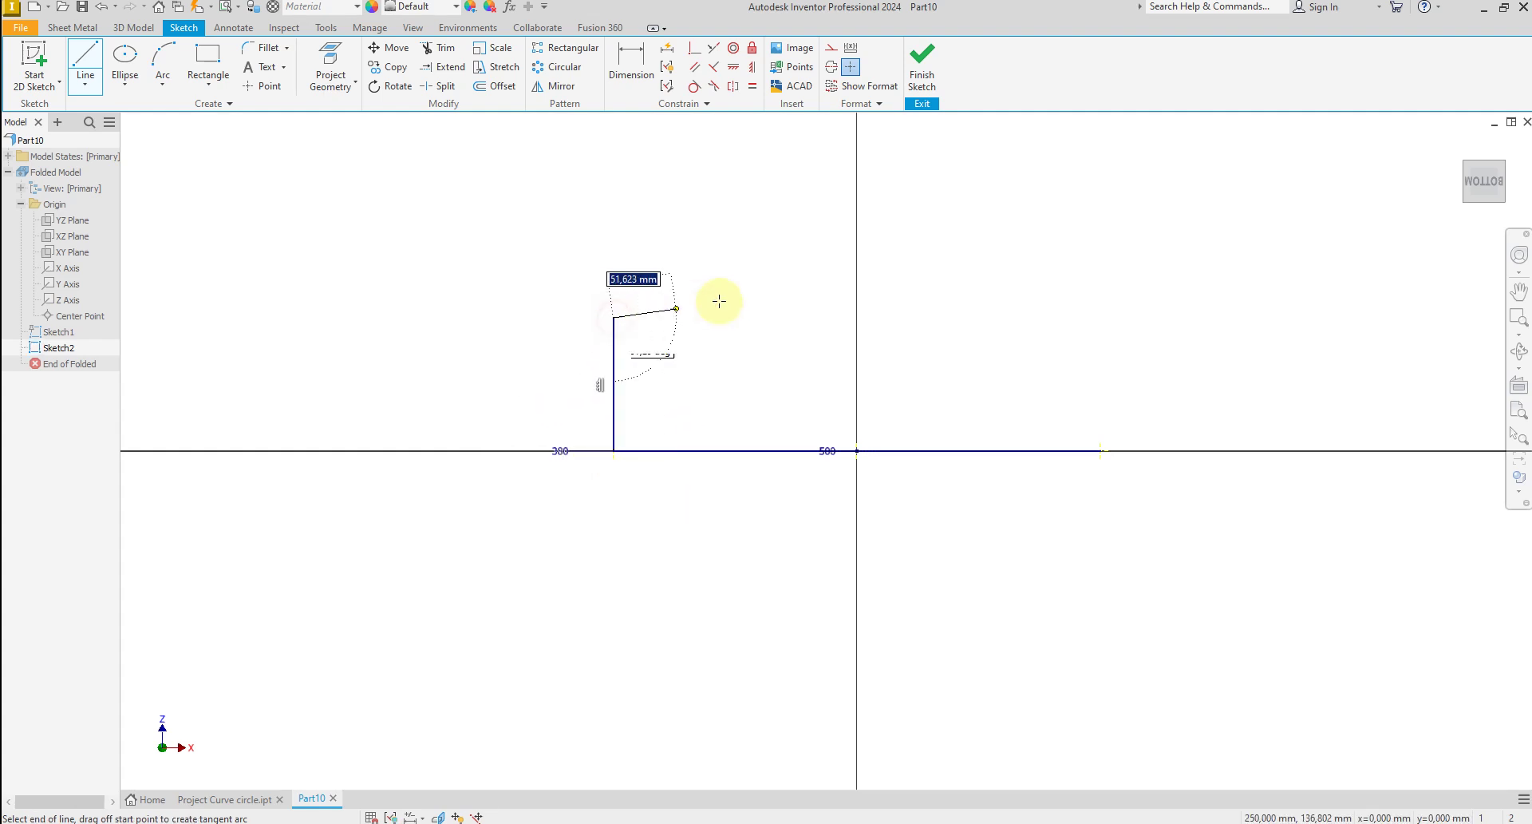
pyautogui.rightClick(742, 295)
pyautogui.click(816, 295)
pyautogui.rightClick(1006, 323)
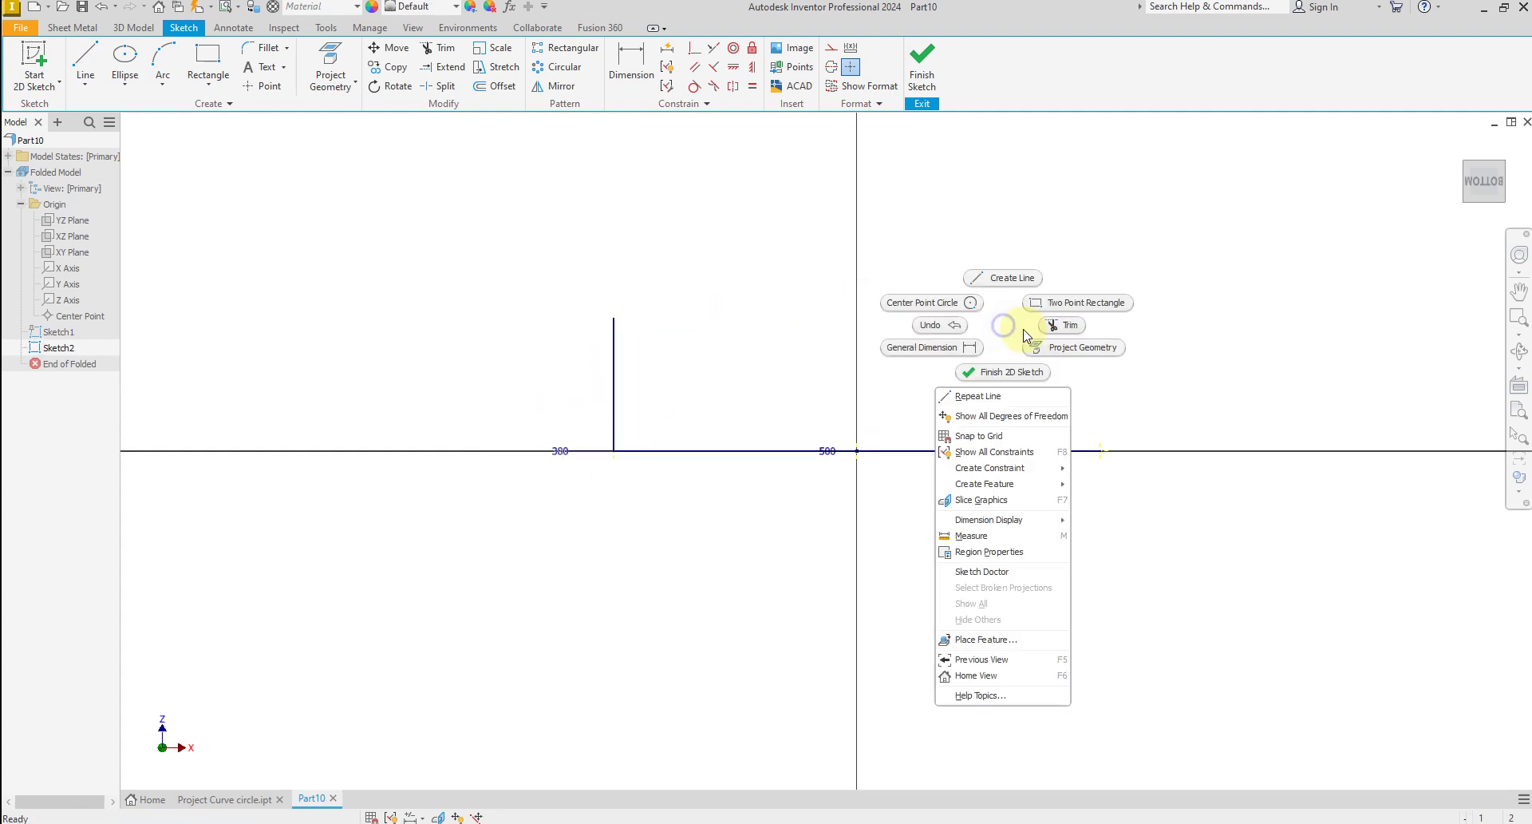
pyautogui.click(1015, 276)
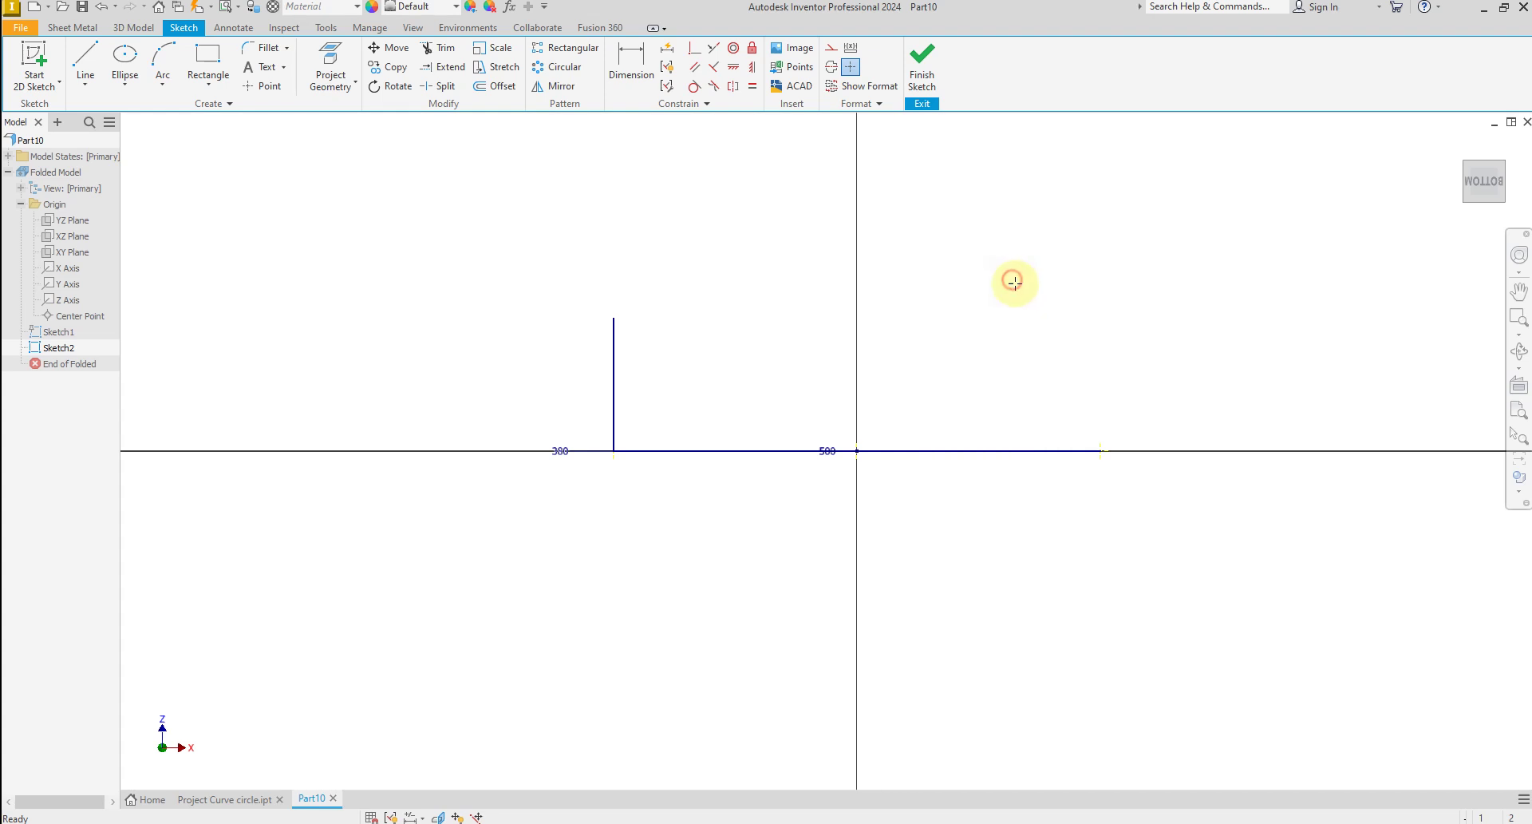
pyautogui.click(1100, 451)
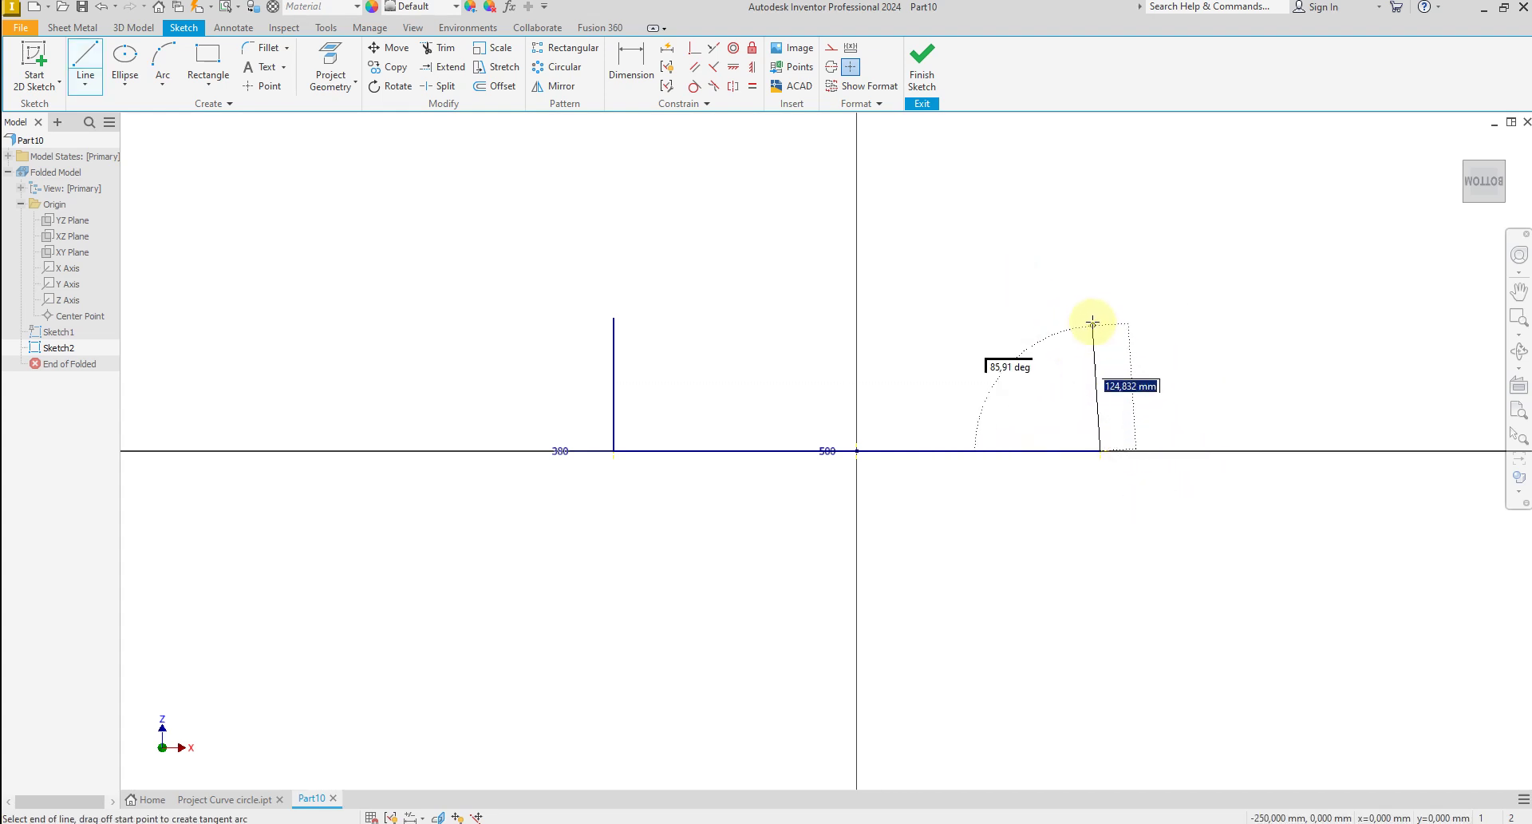
pyautogui.rightClick(1104, 293)
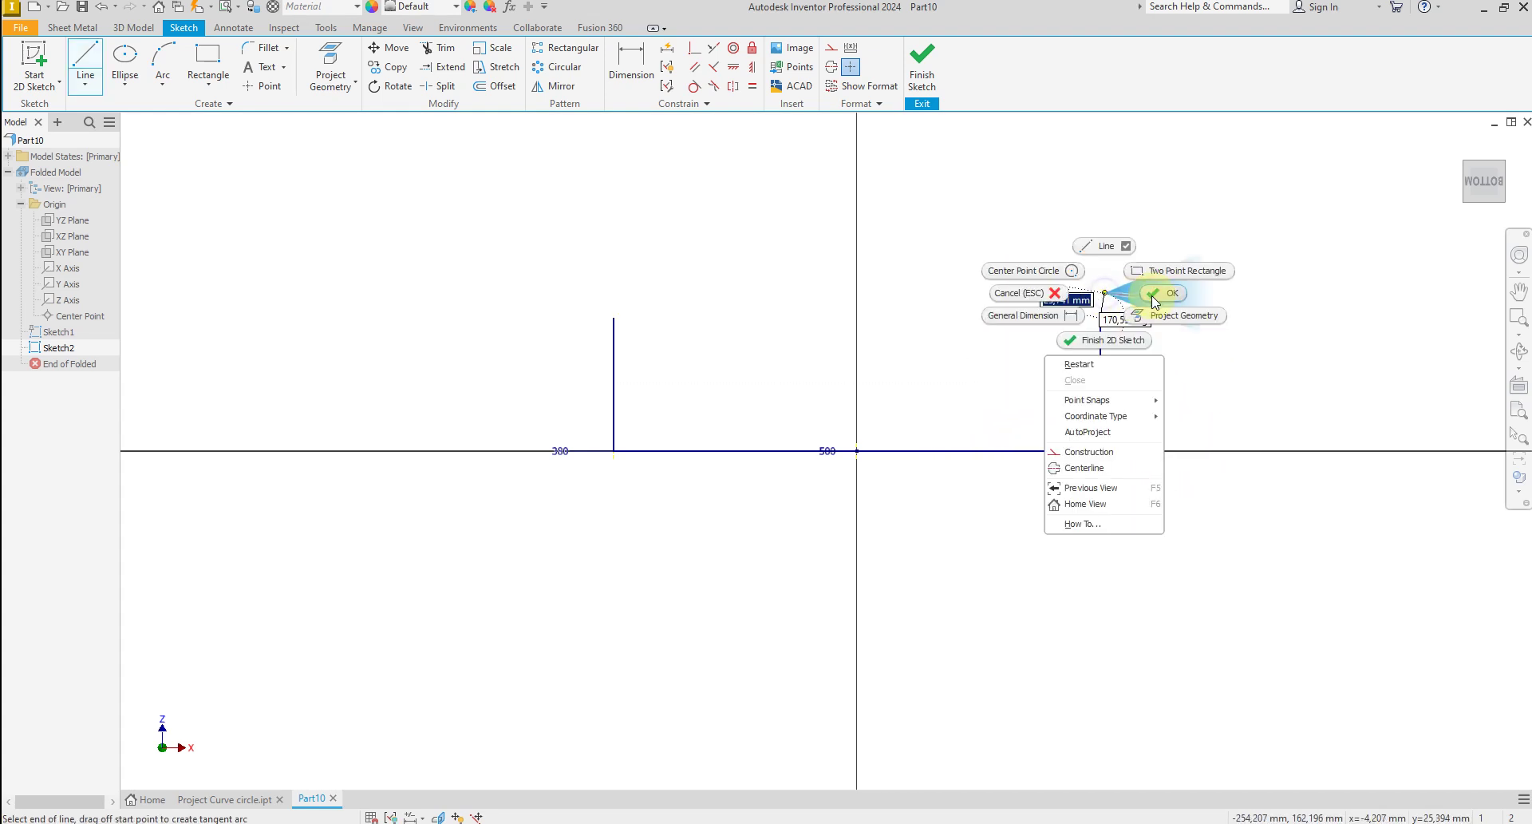
pyautogui.click(1151, 294)
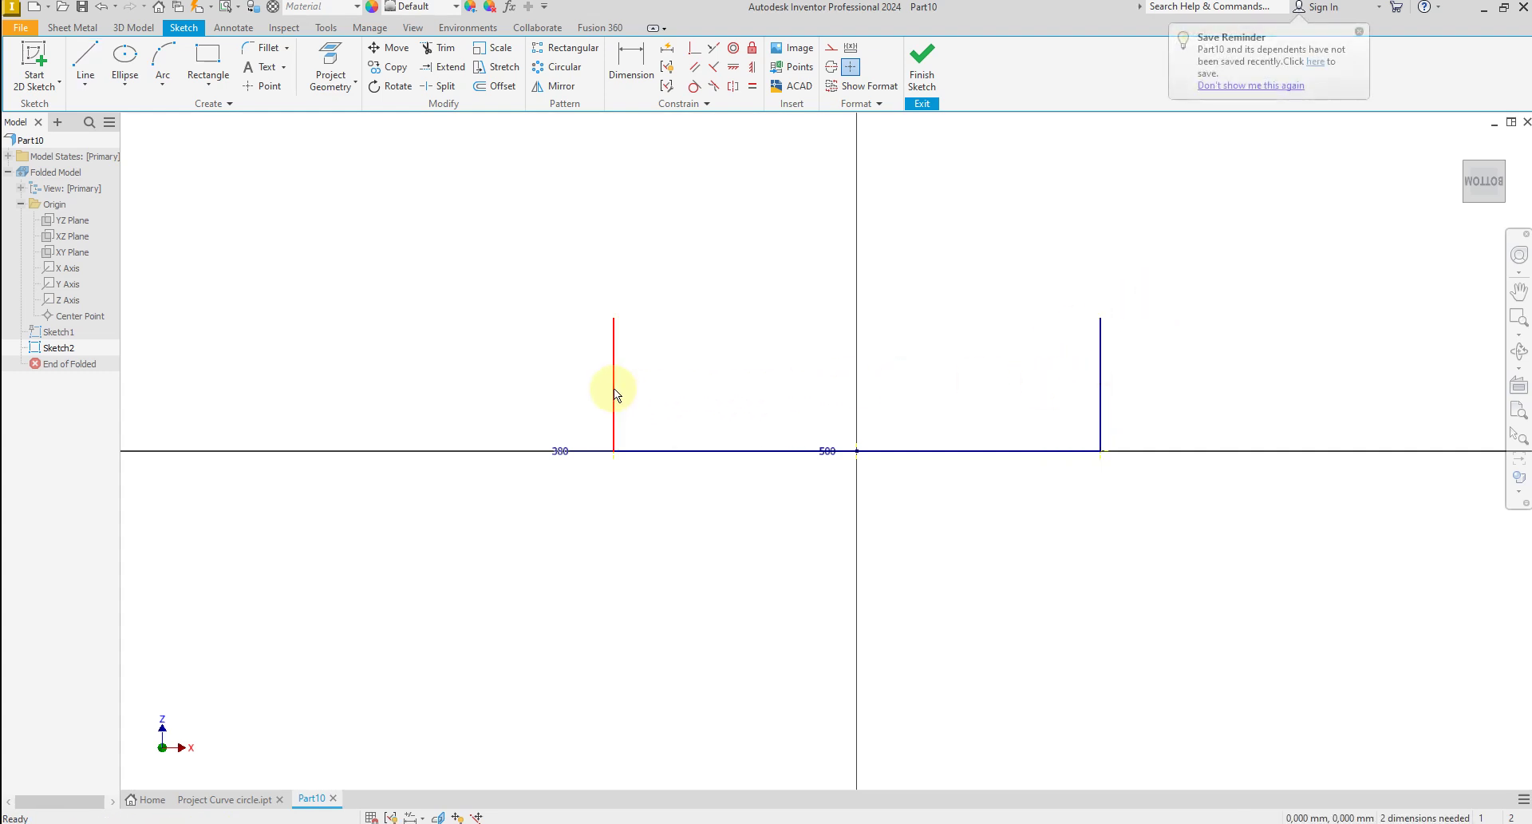
# - Constrain the two vertical lines to equal length
pyautogui.click(753, 86)
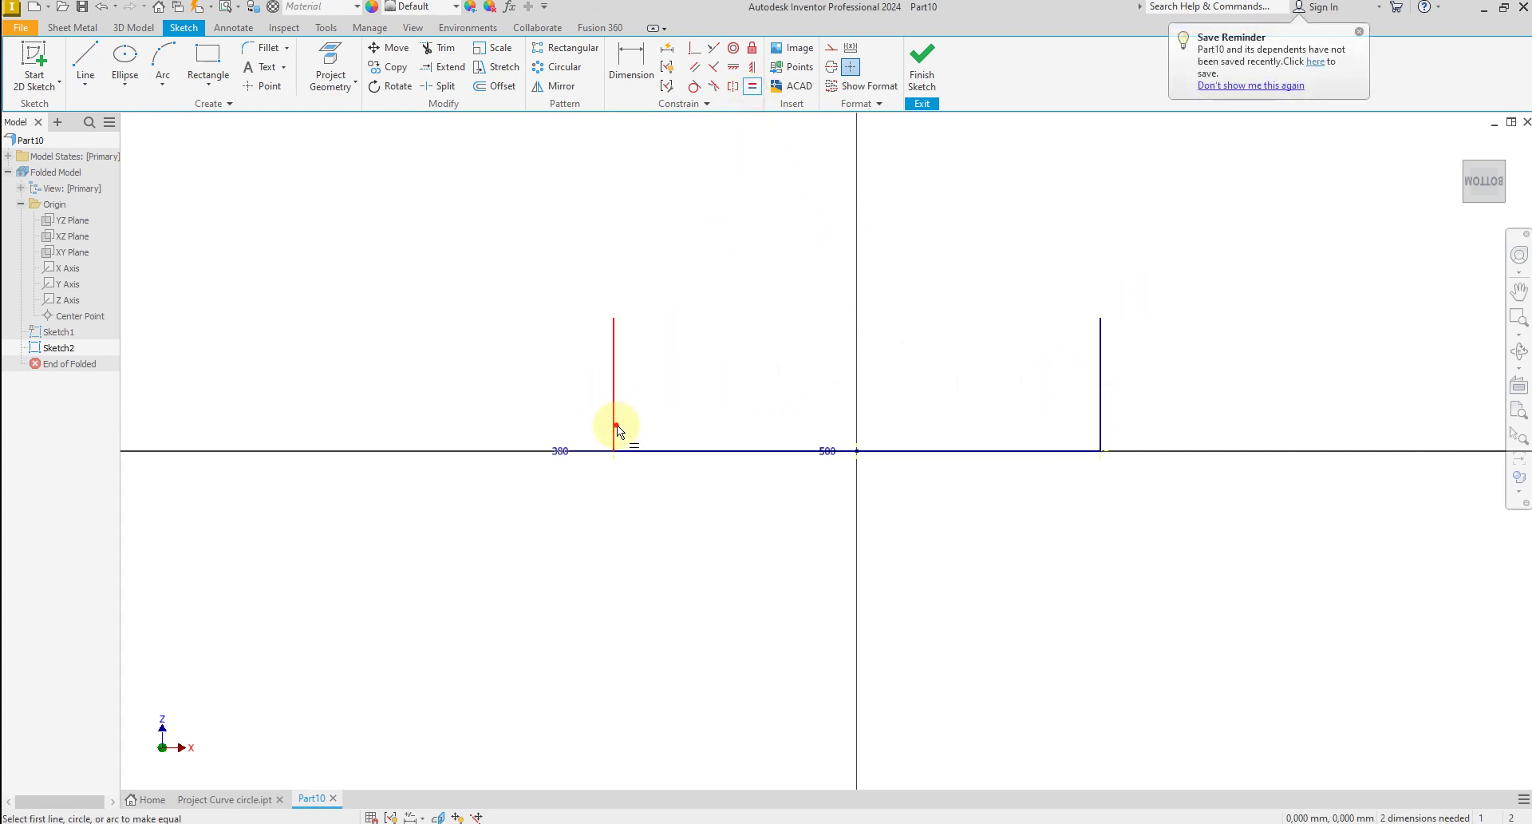
pyautogui.click(615, 427)
pyautogui.click(1099, 406)
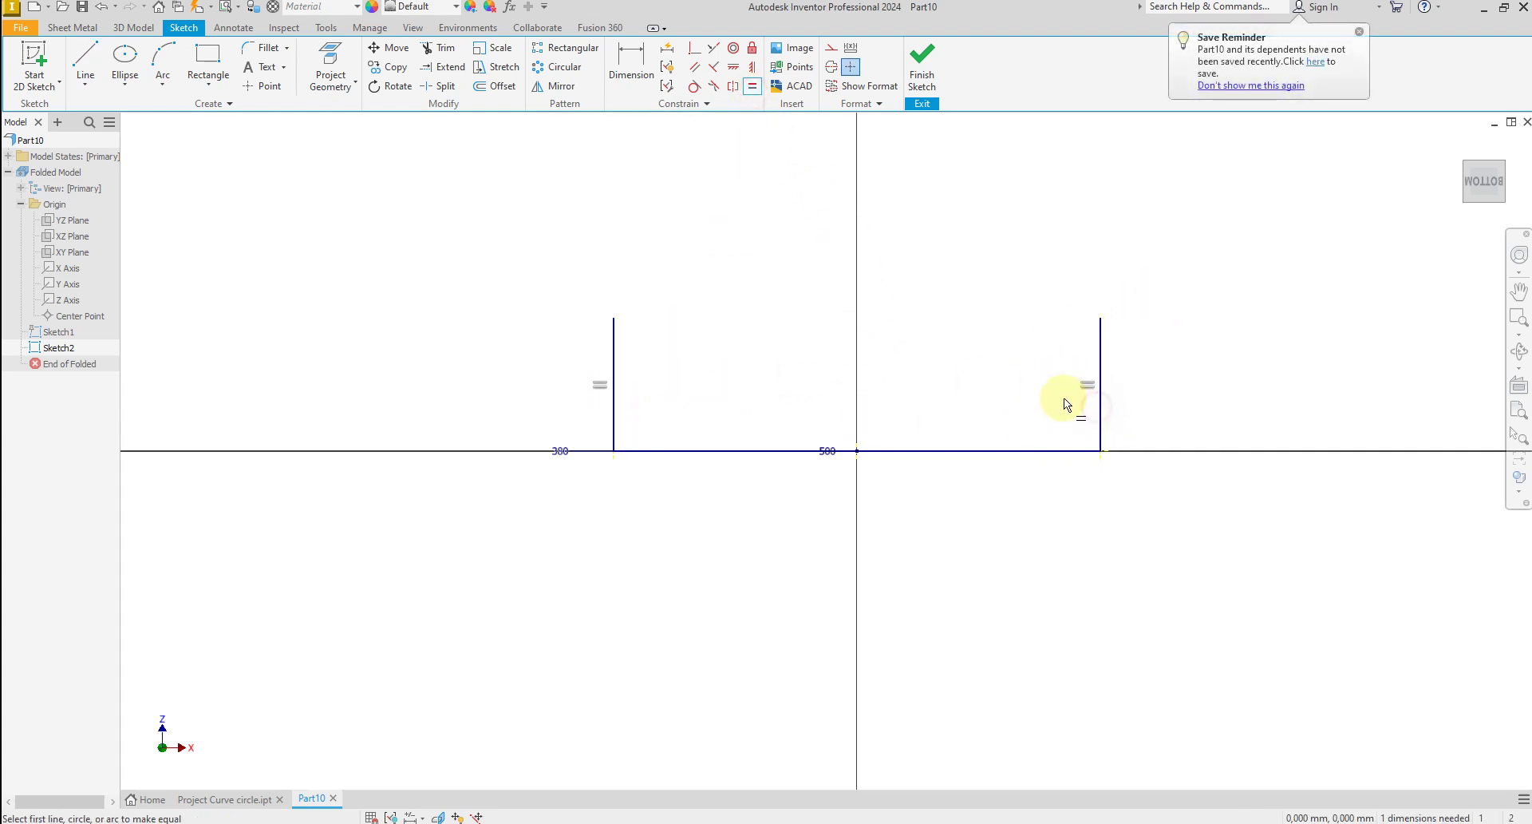
pyautogui.rightClick(930, 352)
pyautogui.click(984, 344)
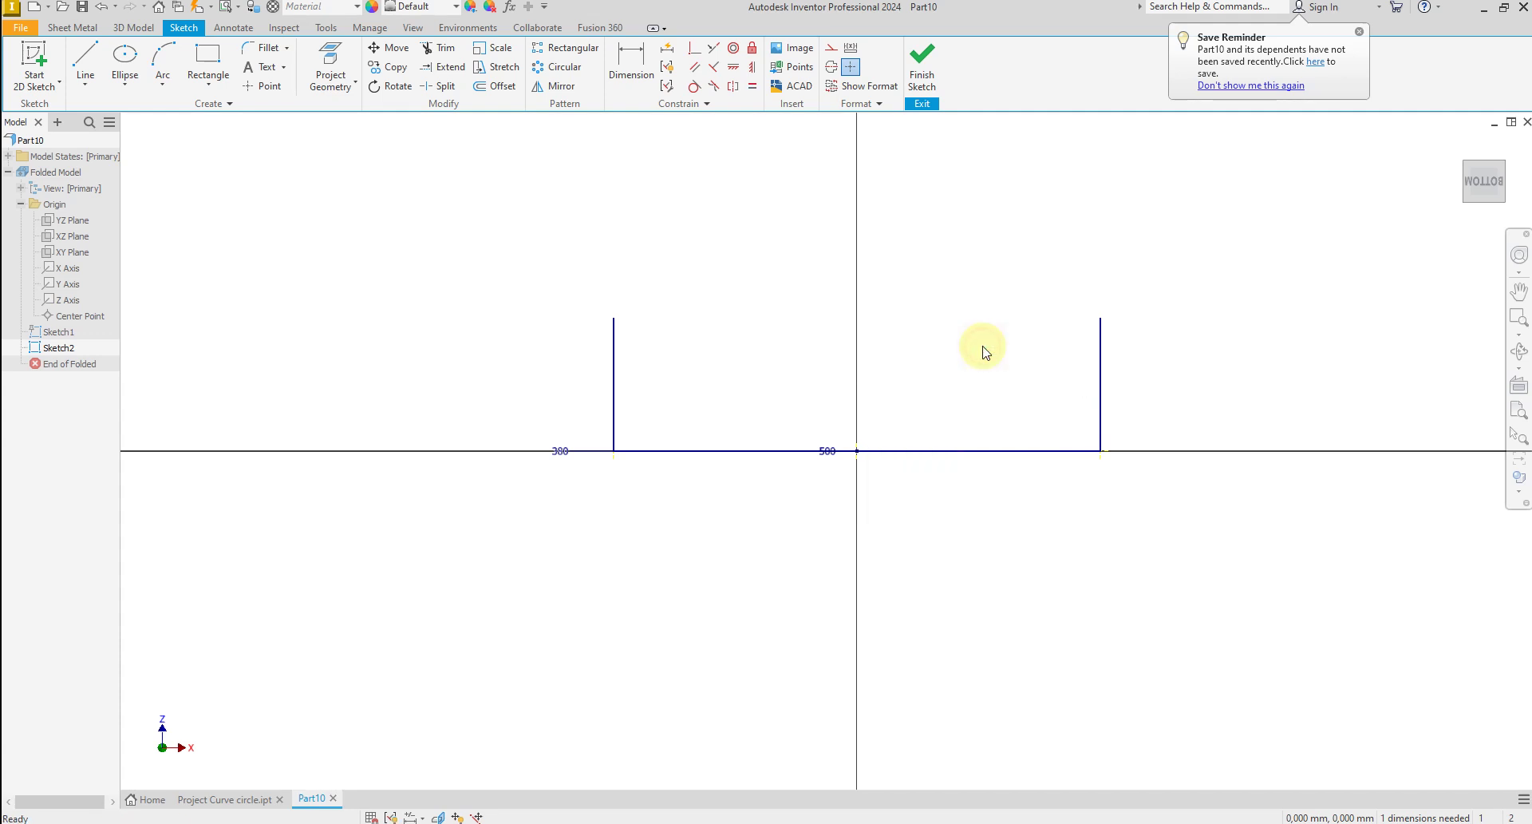
# - Convert both vertical lines to dashed construction geometry
pyautogui.click(616, 385)
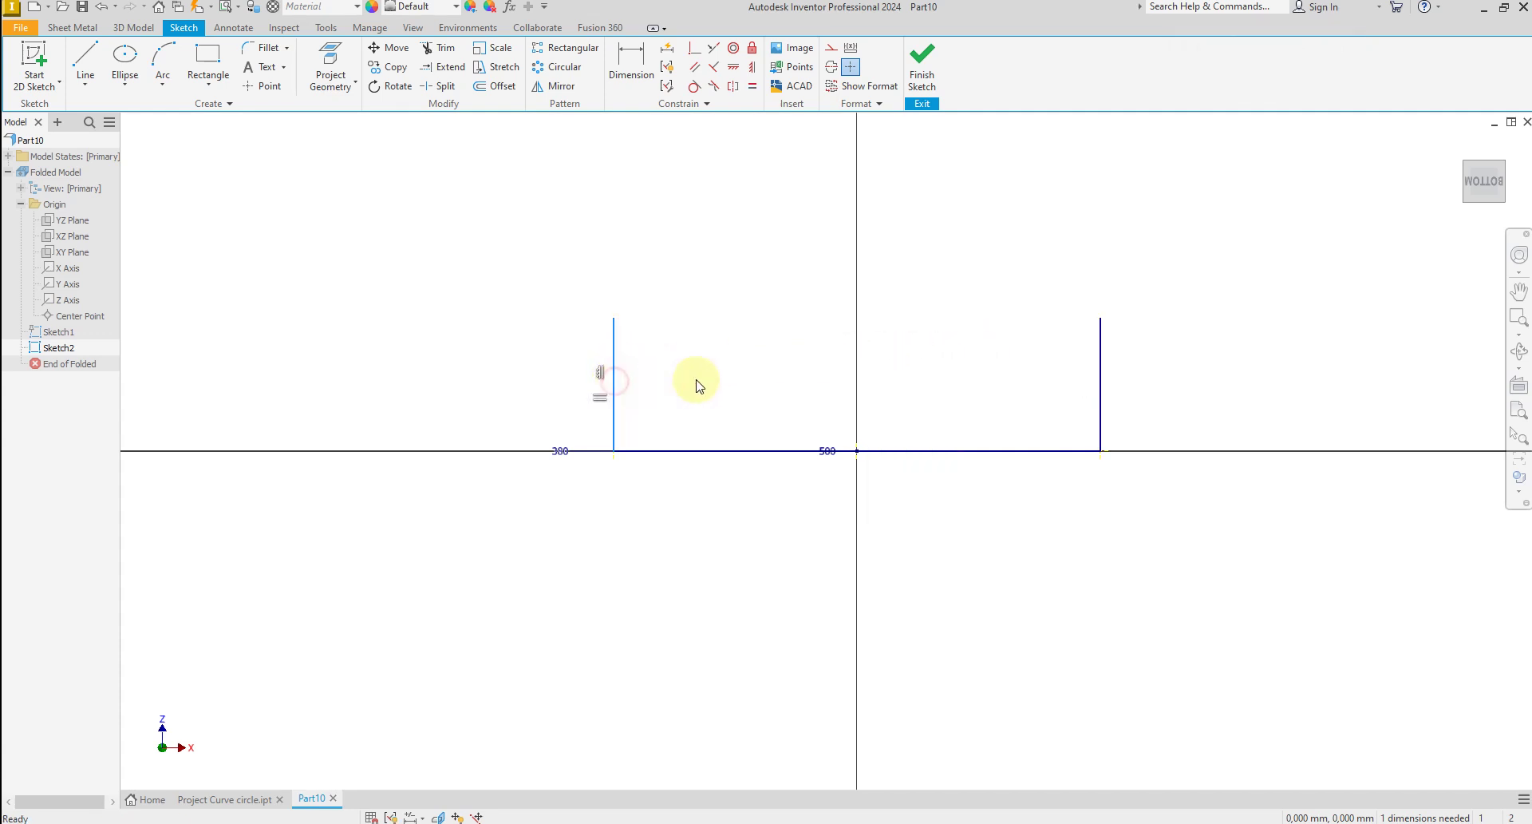
pyautogui.click(1099, 383)
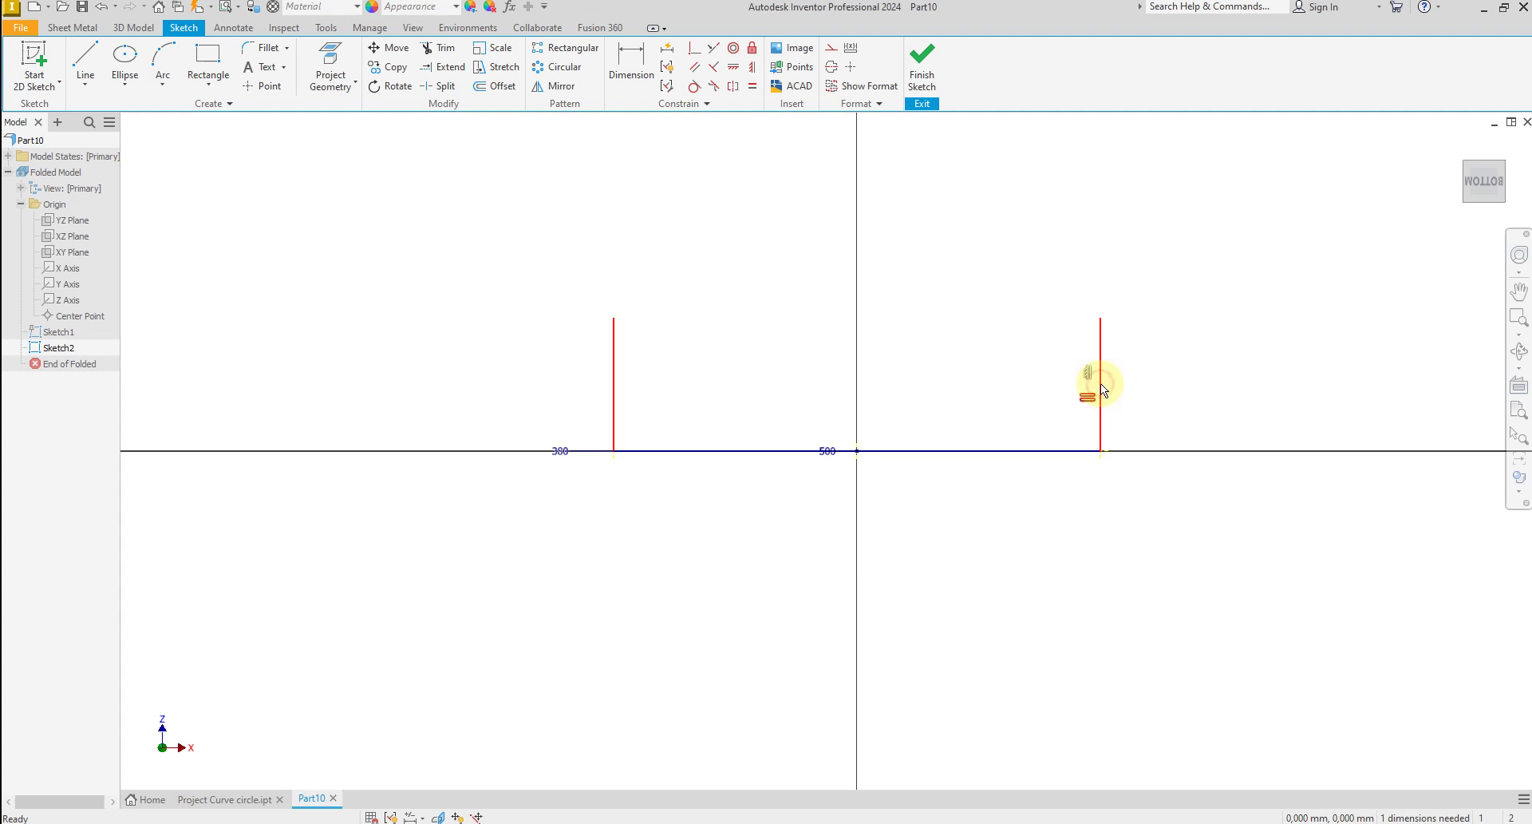
pyautogui.rightClick(968, 379)
pyautogui.click(1023, 380)
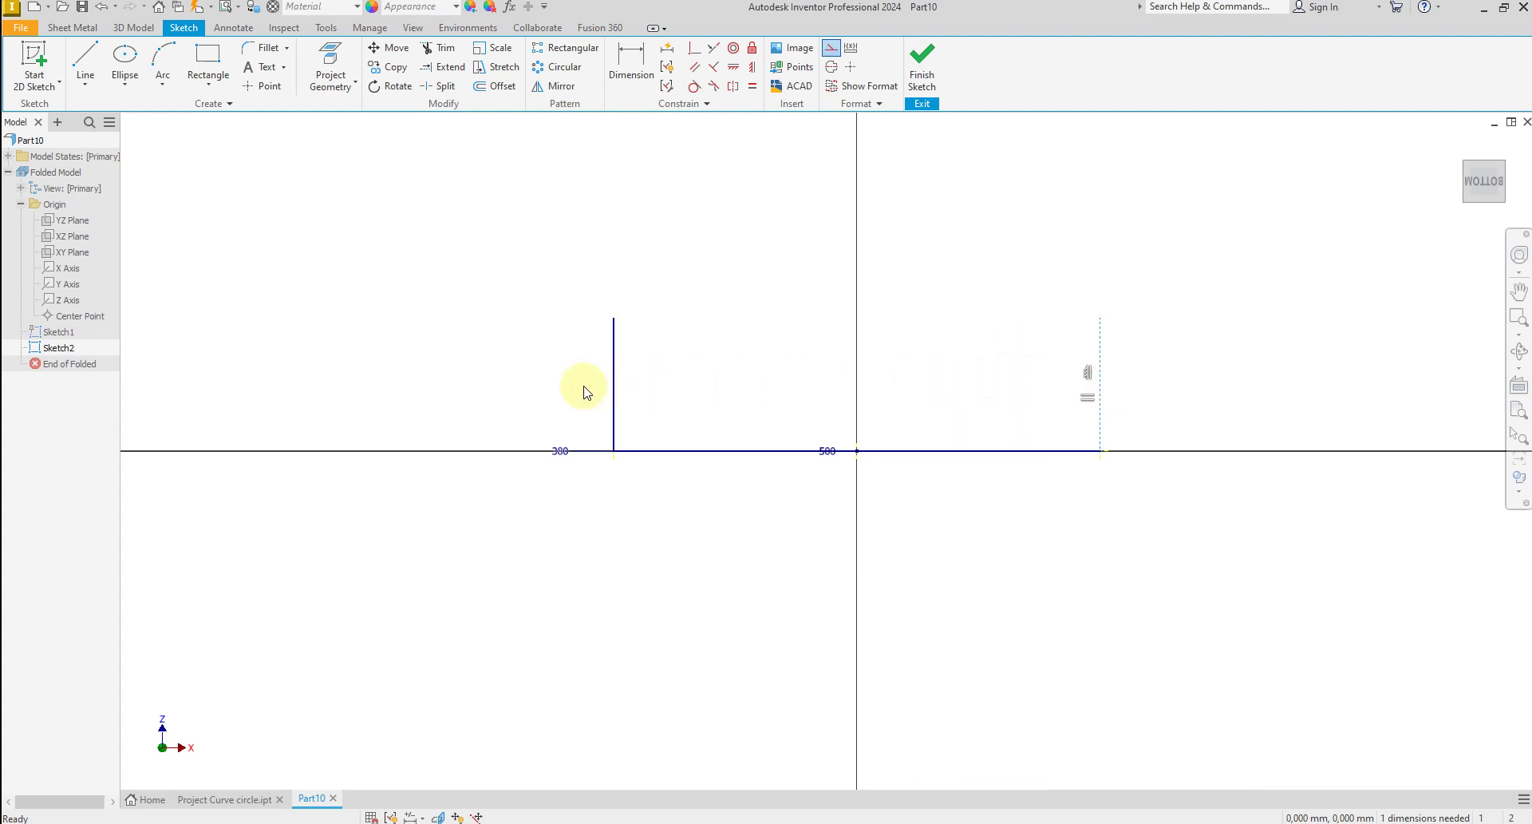
pyautogui.click(613, 385)
pyautogui.rightClick(661, 384)
pyautogui.click(702, 379)
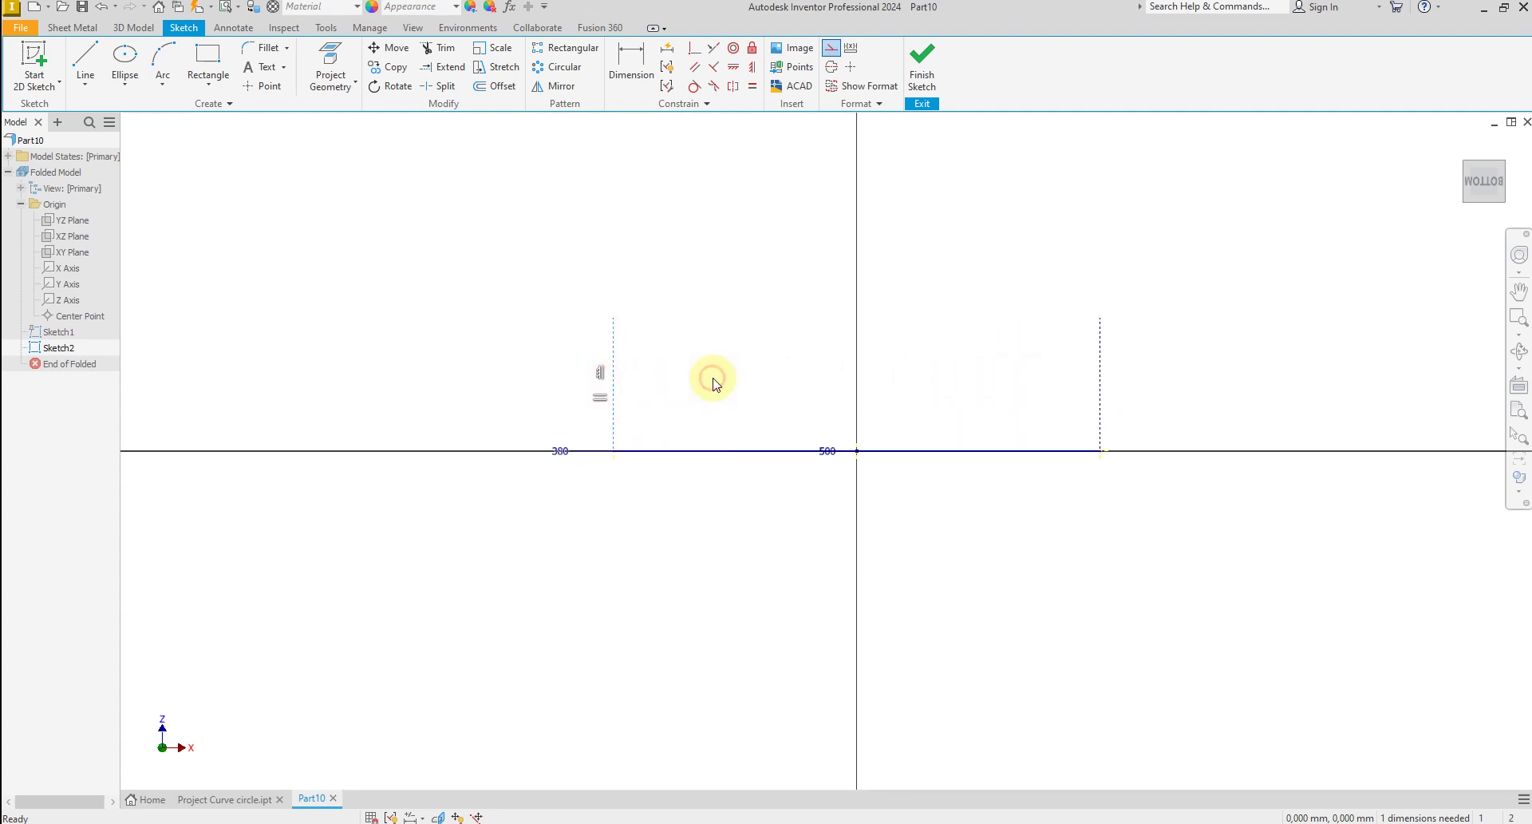
# - Dimension the left vertical line to a 270 mm height, then end dimensioning
pyautogui.click(612, 396)
pyautogui.click(508, 397)
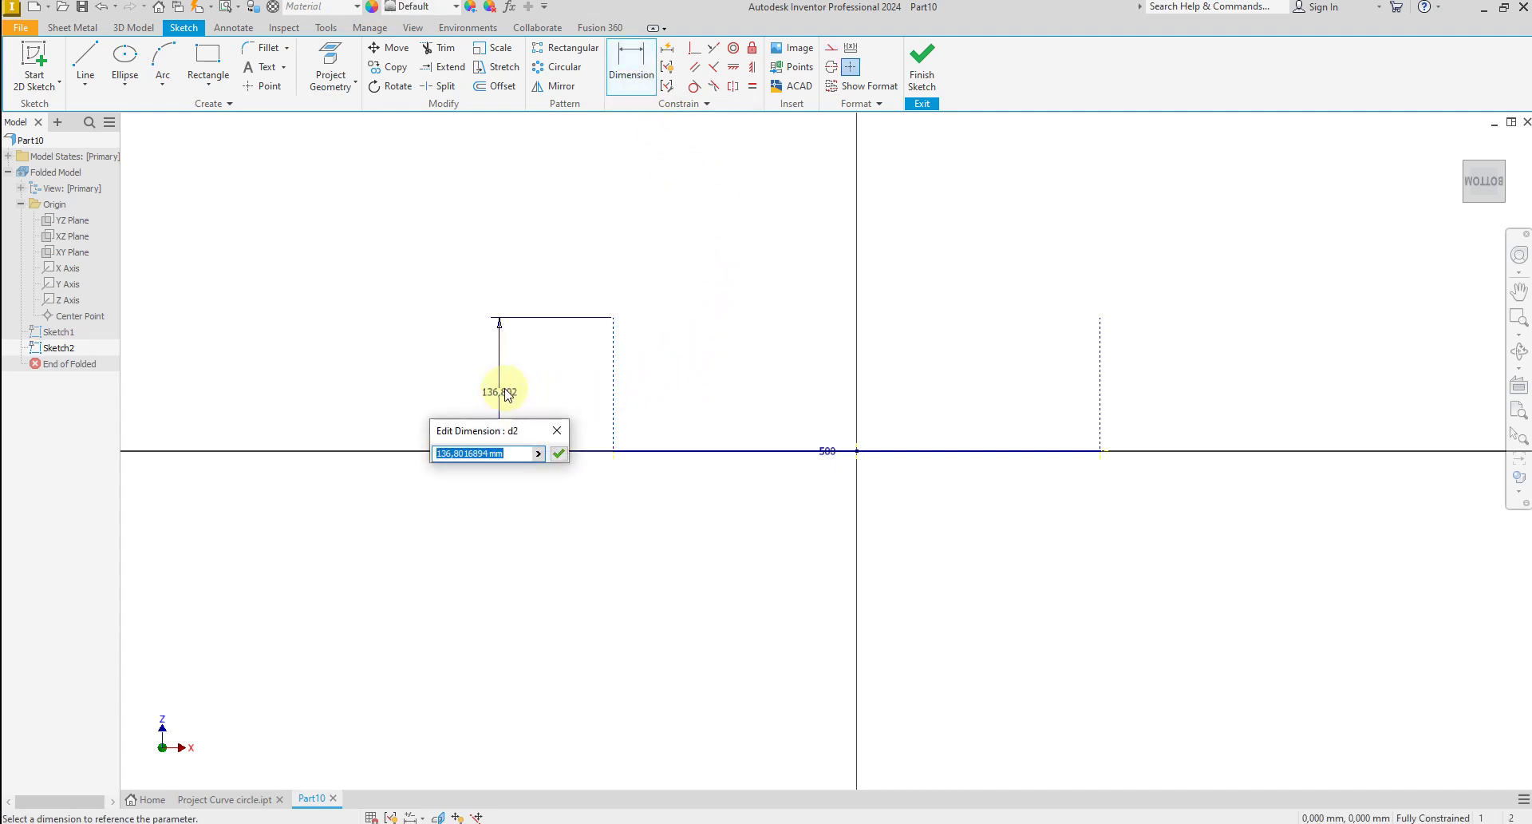
pyautogui.write('270')
pyautogui.click(556, 453)
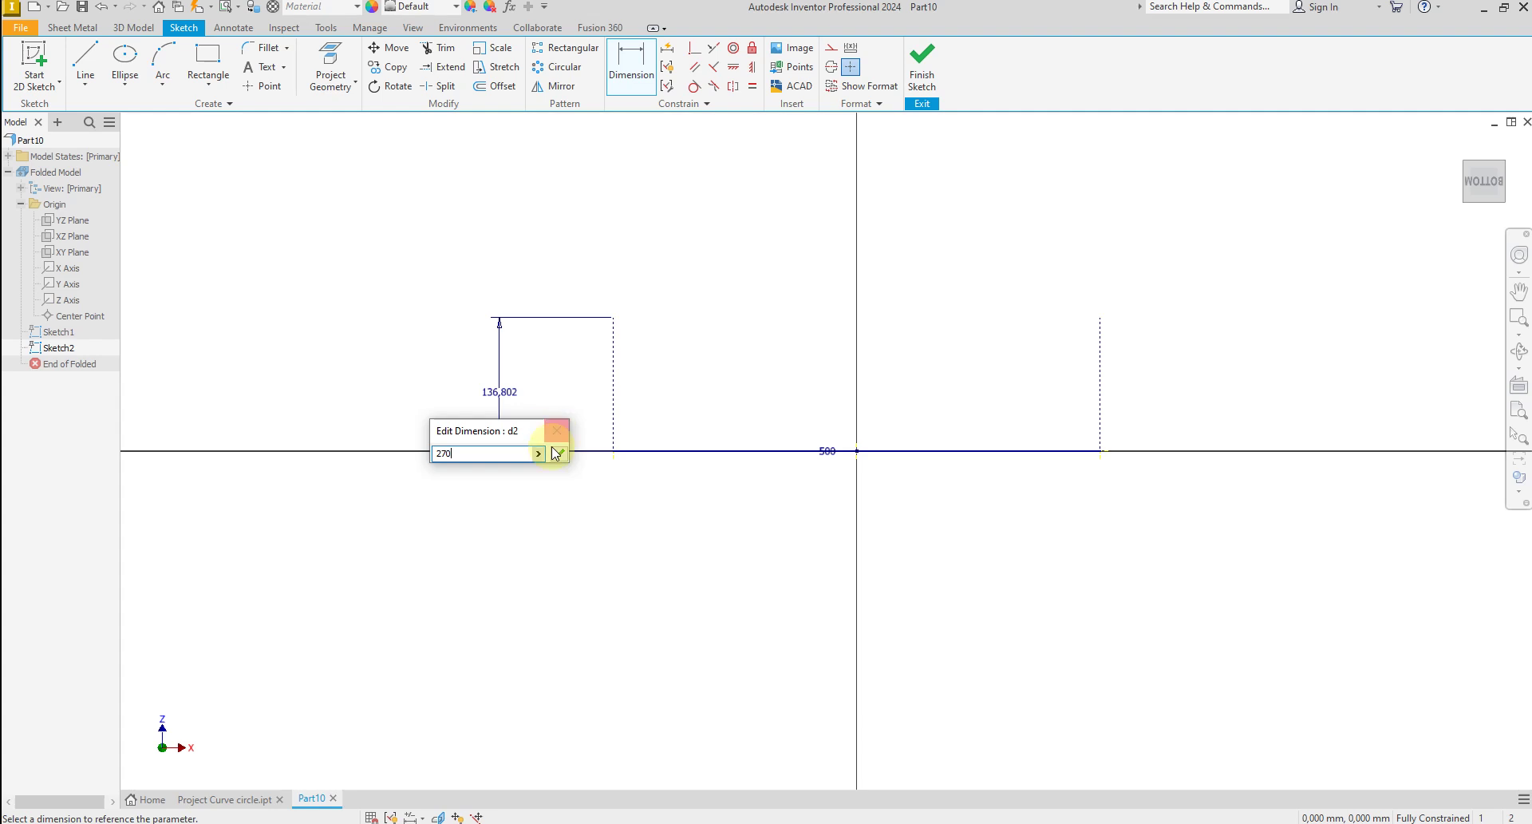
pyautogui.rightClick(707, 359)
pyautogui.click(750, 358)
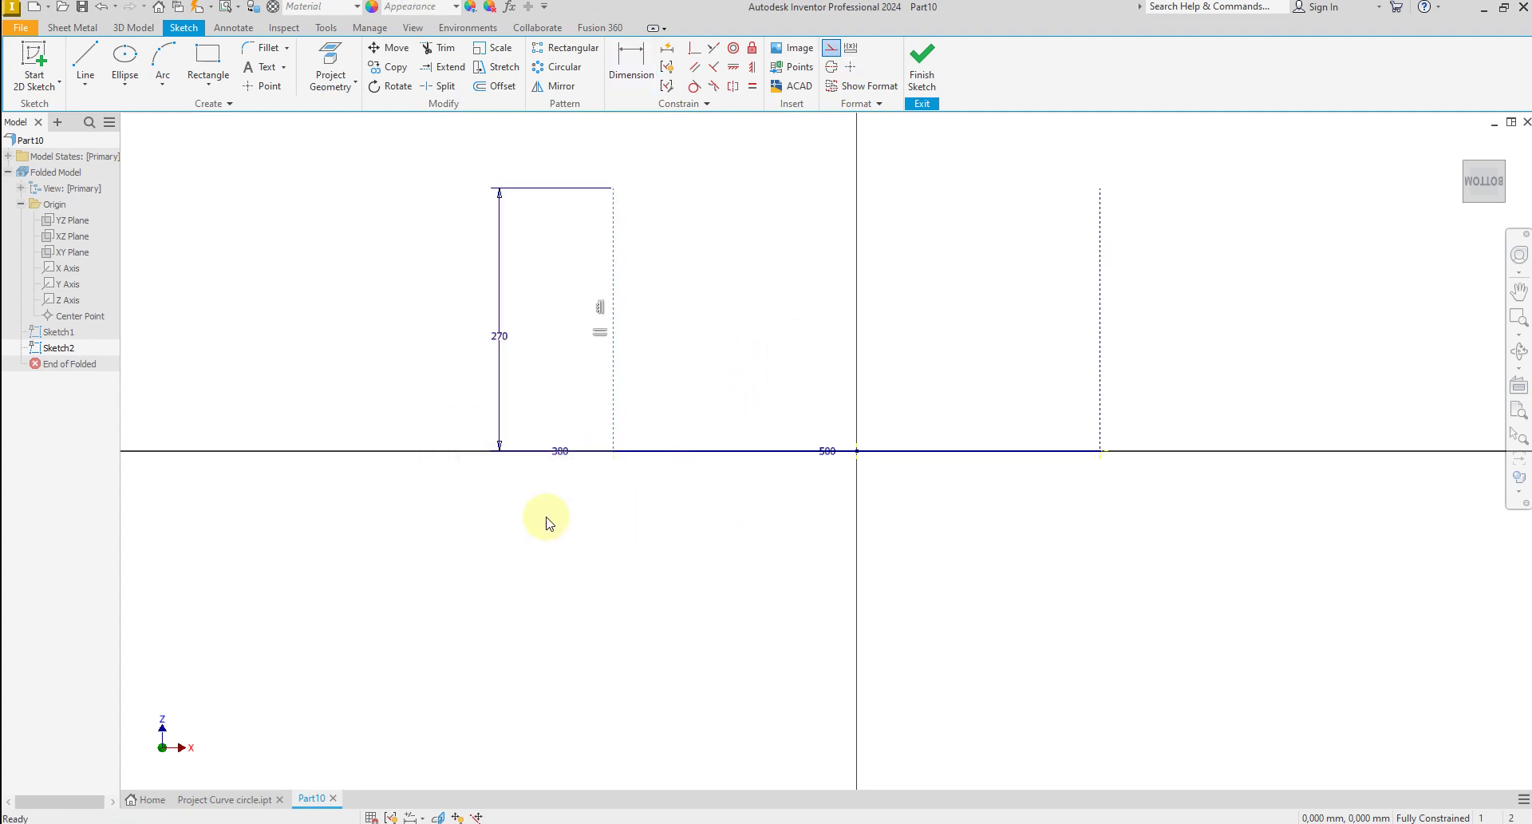
# - Draw a control-vertex spline from the left line's top through the origin to the right line's top
pyautogui.click(90, 85)
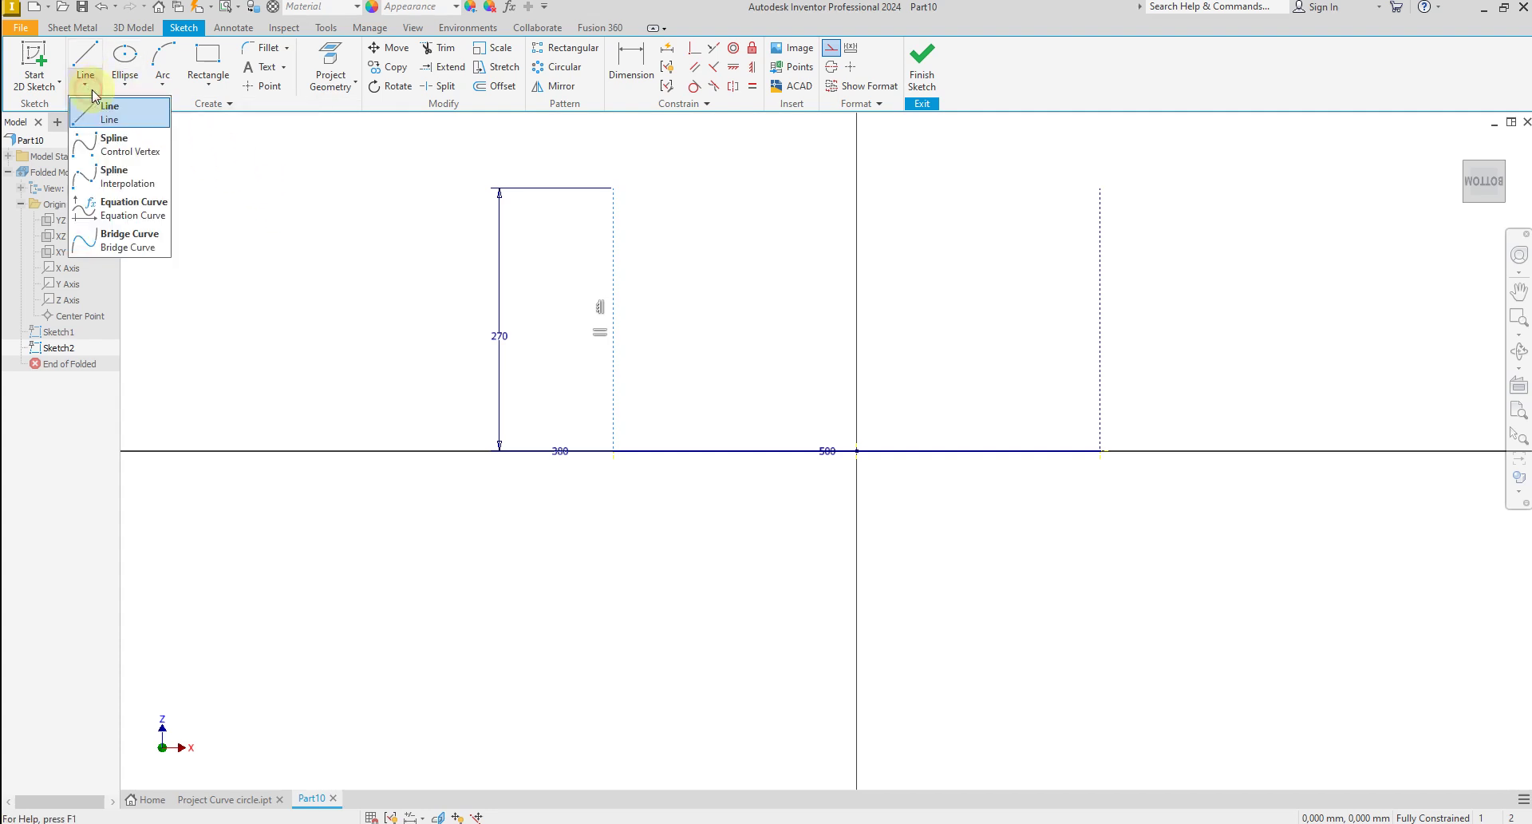
pyautogui.click(113, 145)
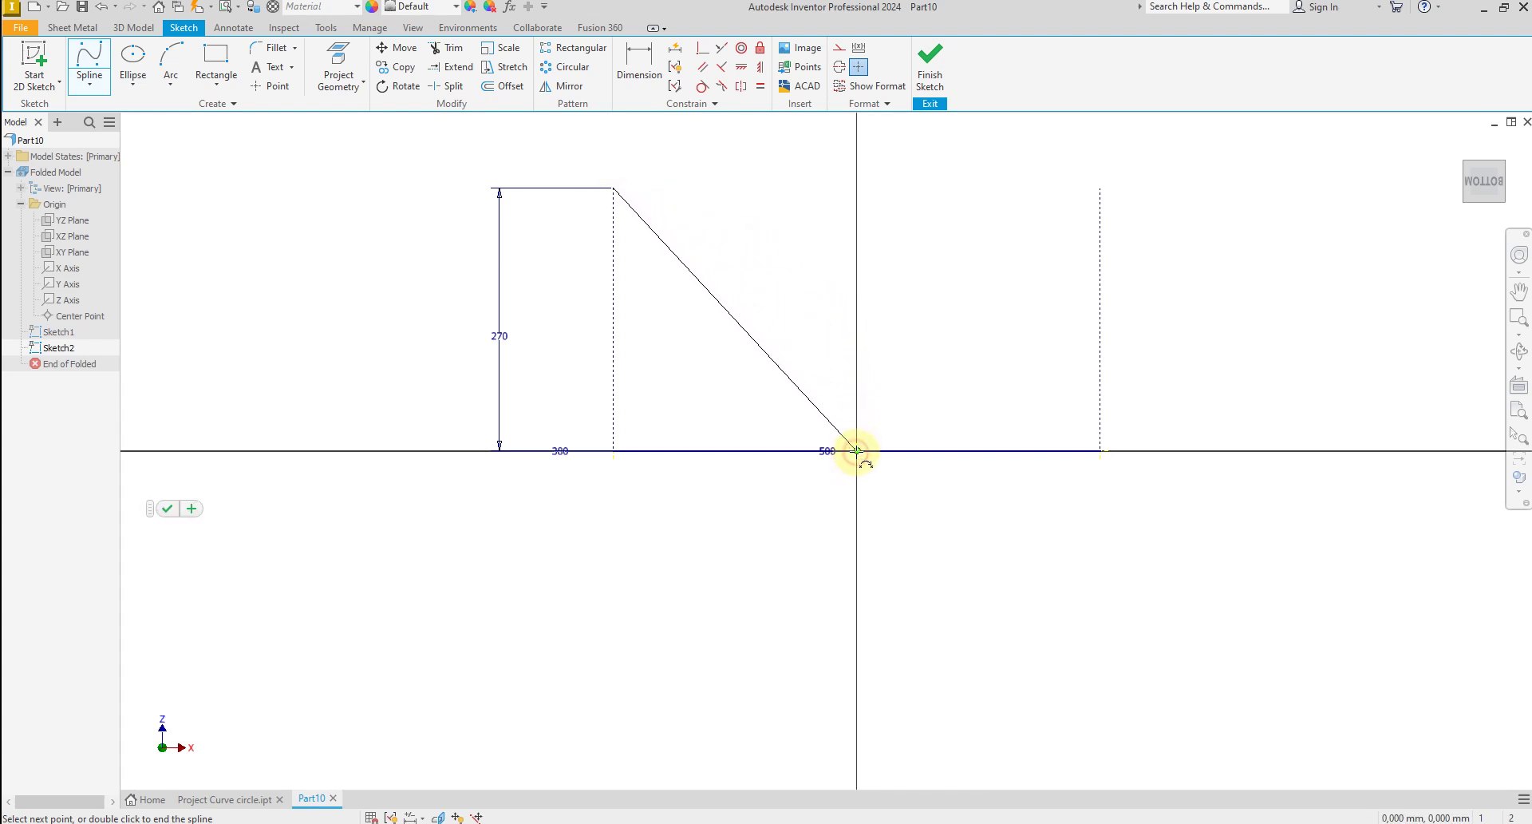
pyautogui.click(857, 451)
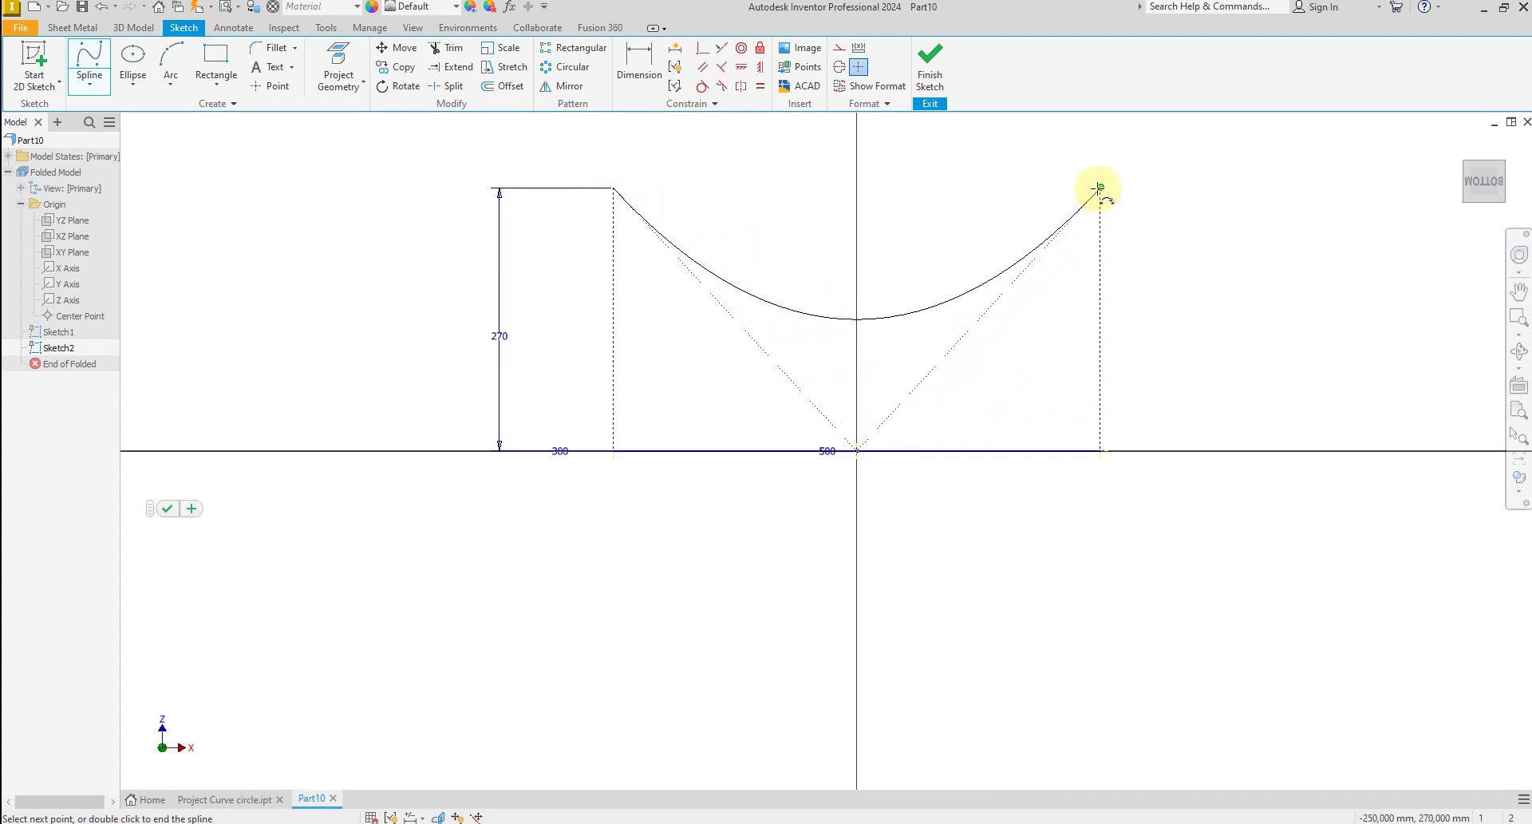
pyautogui.click(1099, 188)
pyautogui.rightClick(1159, 182)
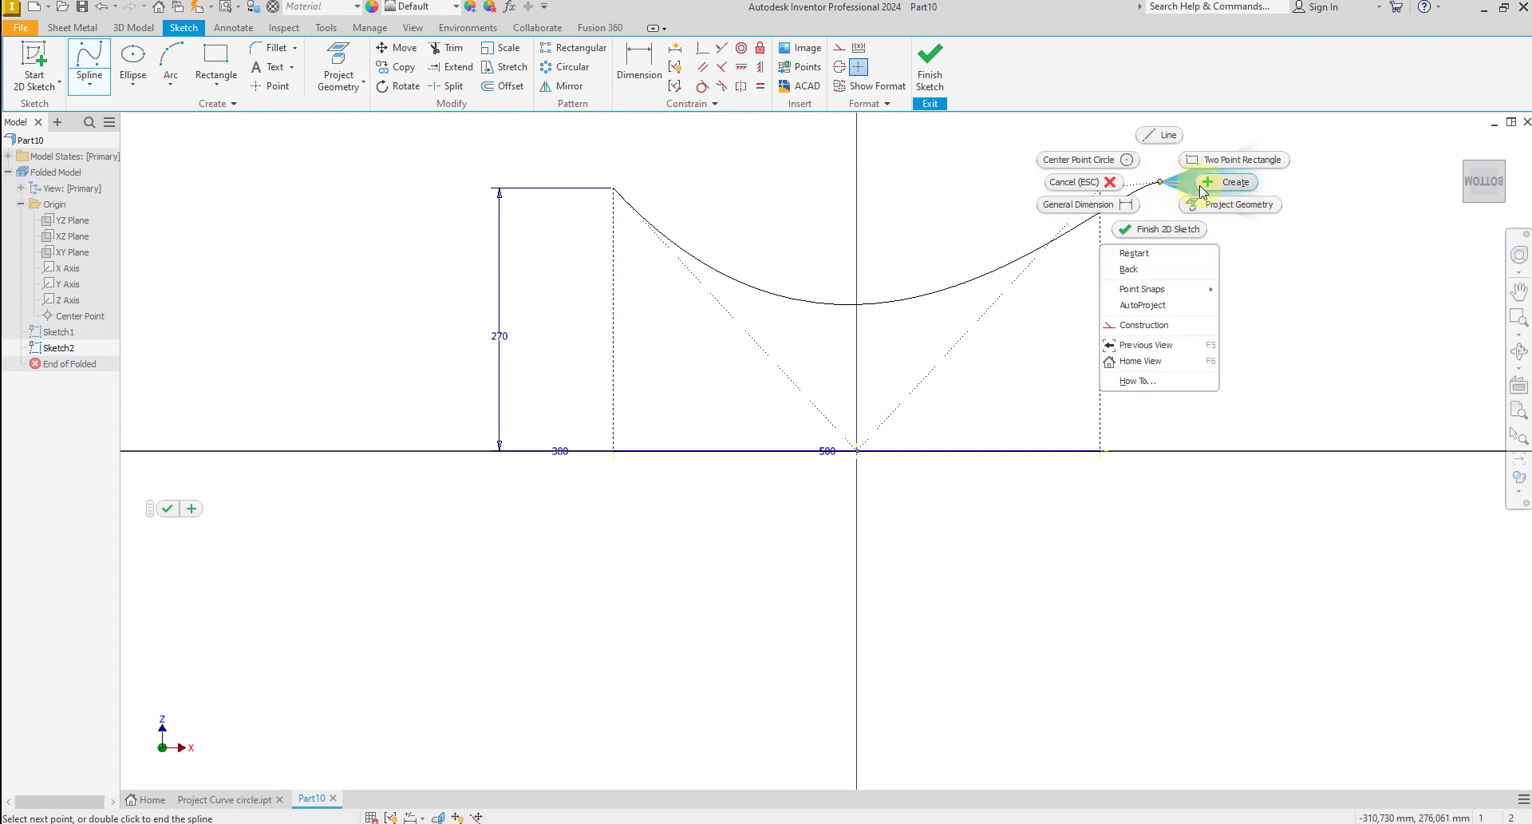
pyautogui.click(1211, 184)
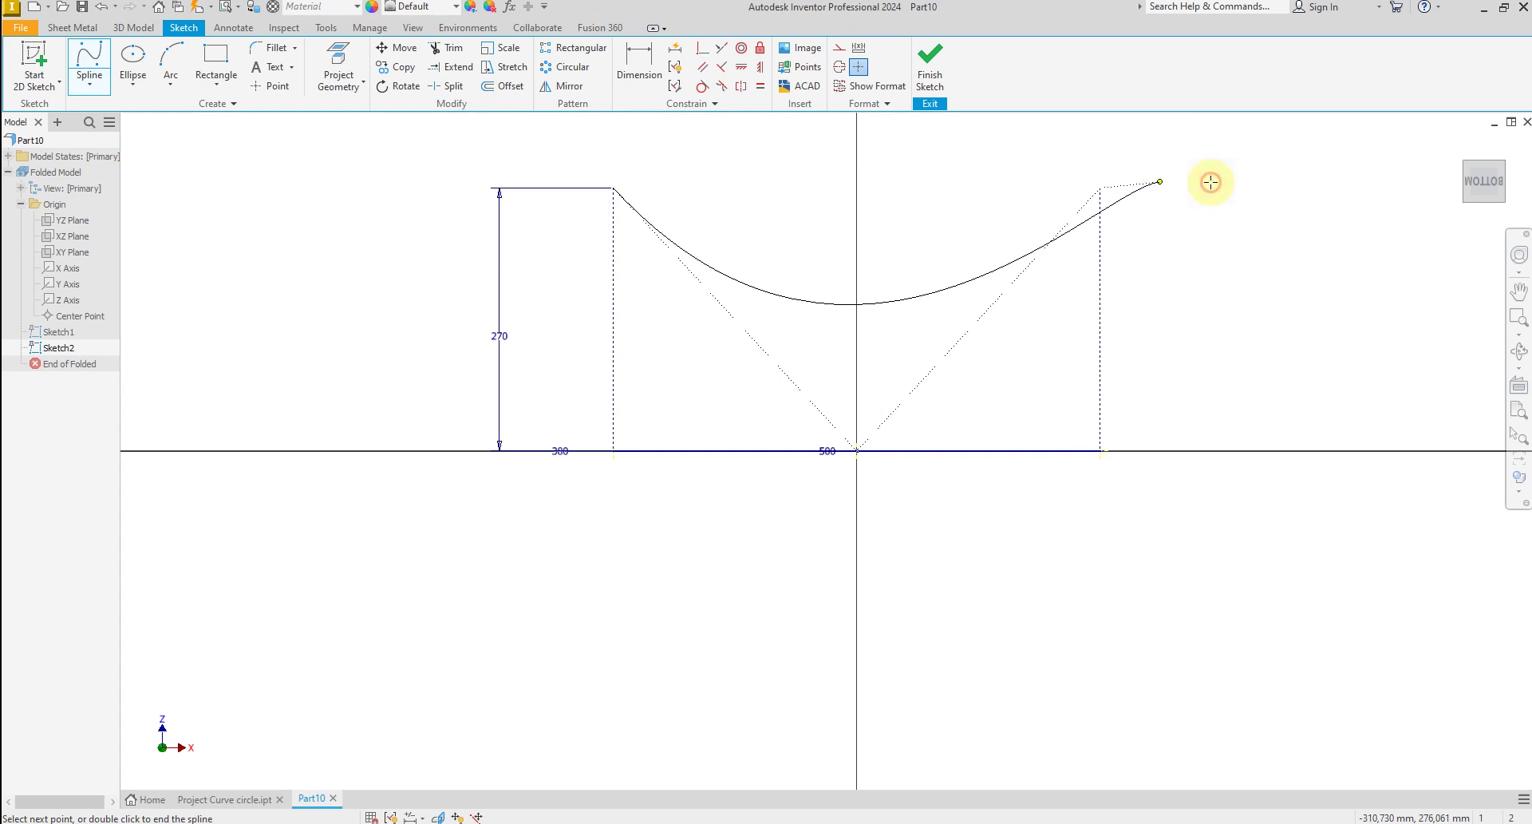
pyautogui.rightClick(964, 193)
pyautogui.click(1014, 195)
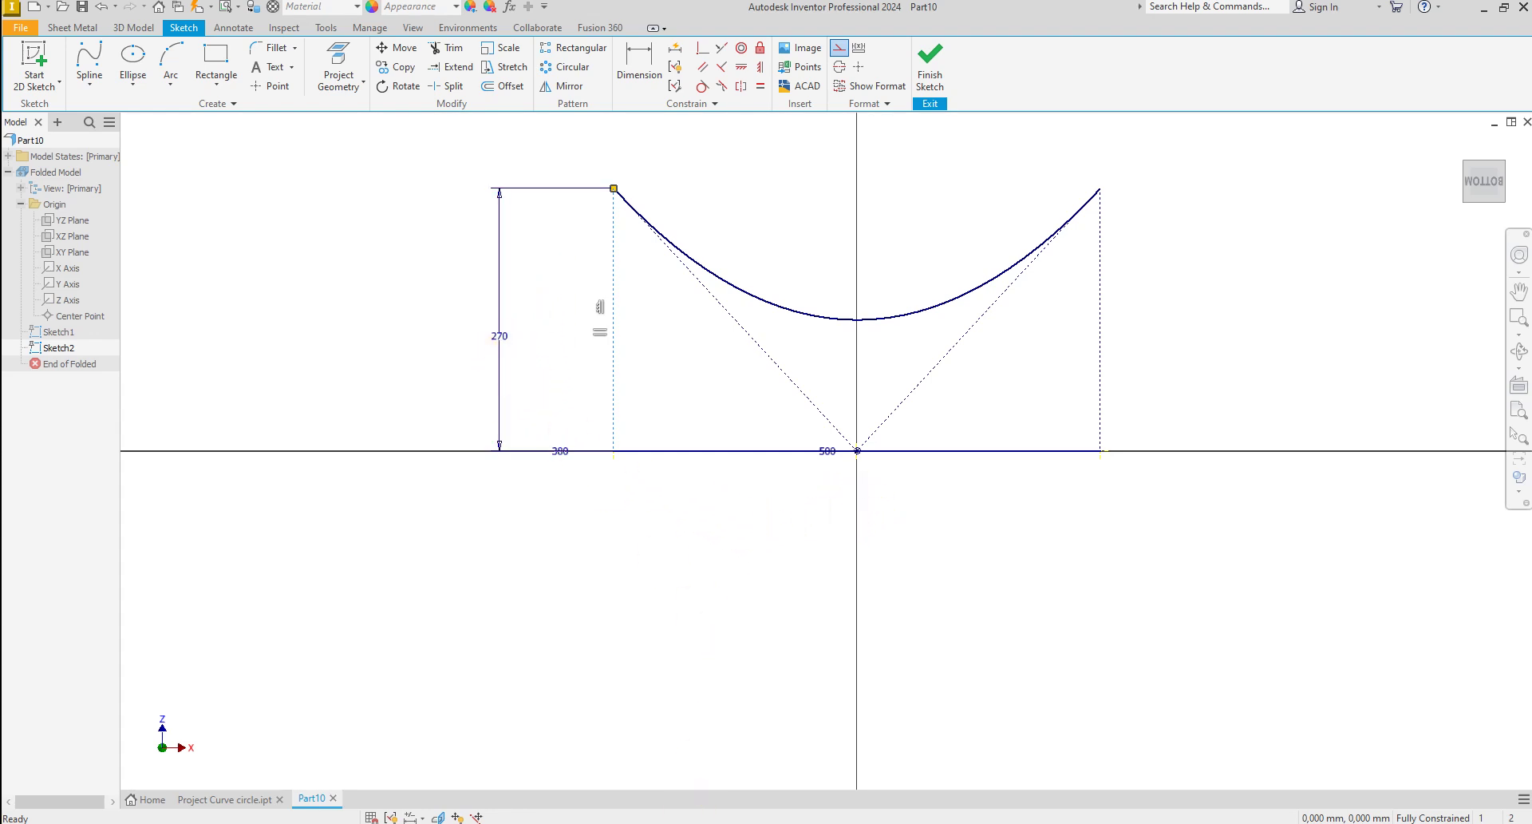
pyautogui.hotkey('alt', 'Tab')
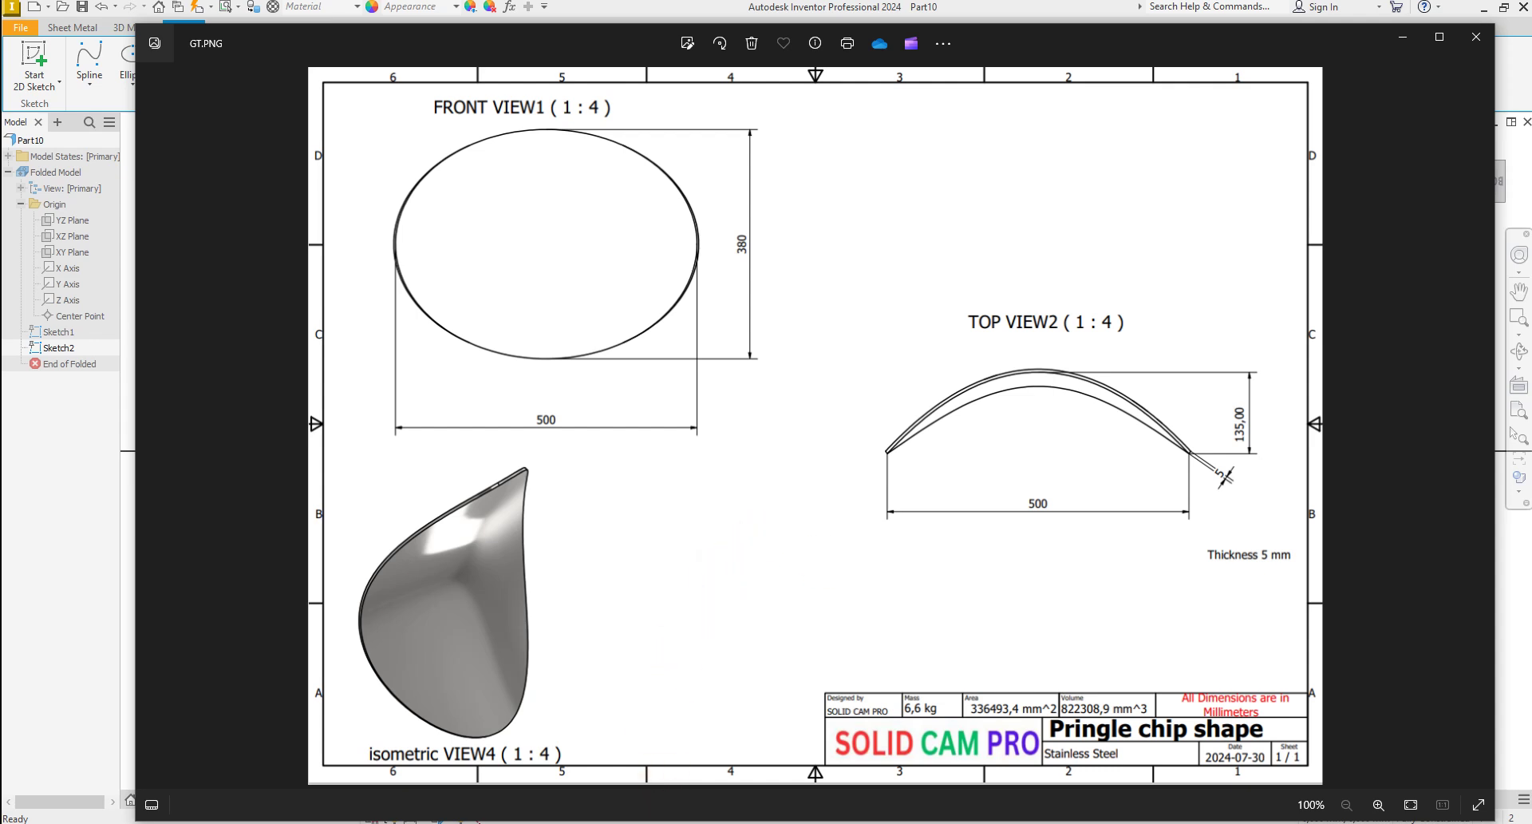
pyautogui.hotkey('alt', 'Tab')
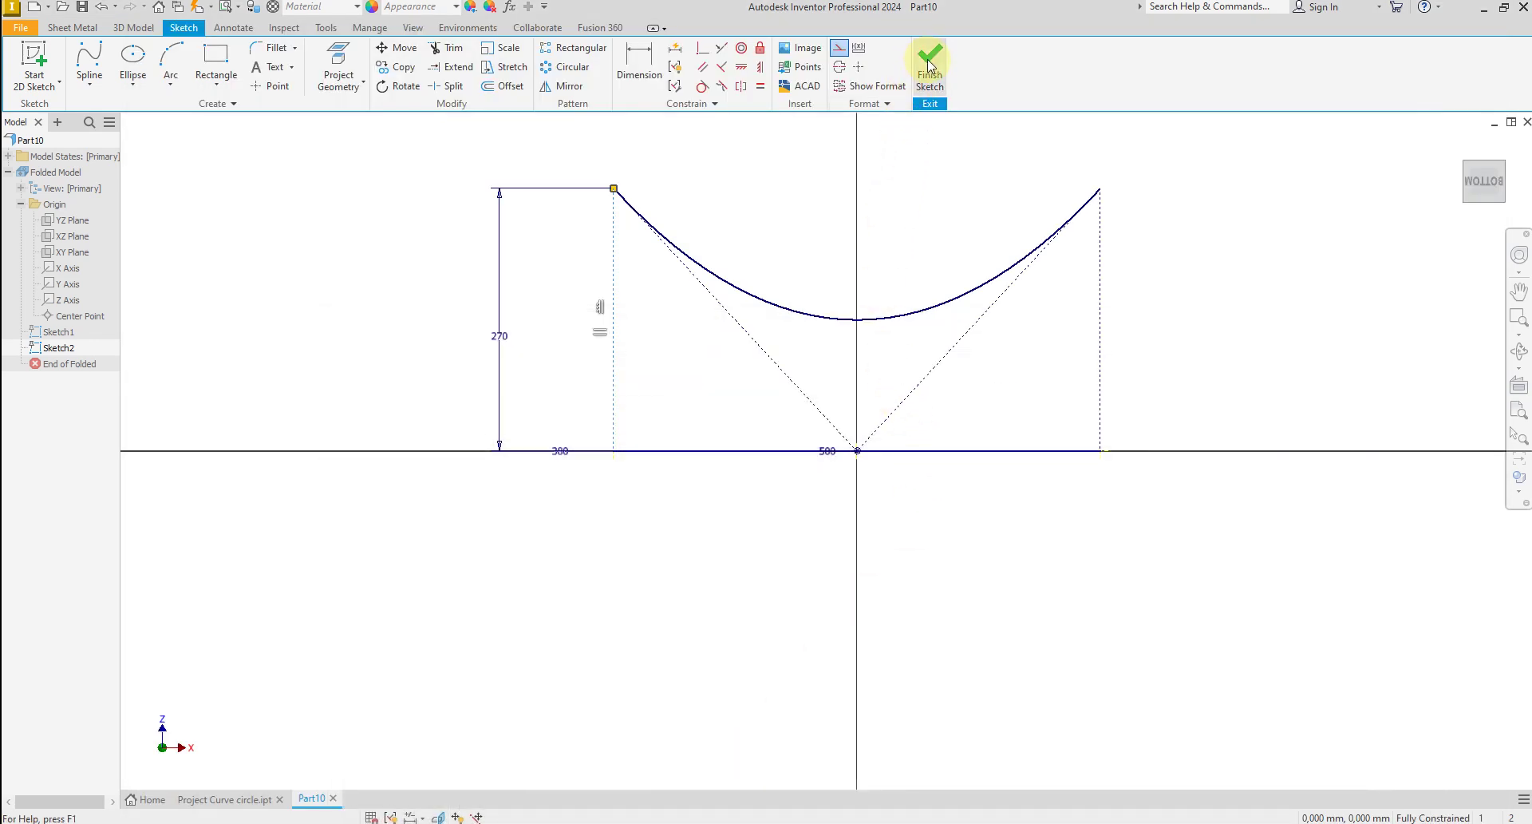
# - Finish Sketch2 and orbit to see the spline above the ellipse in 3D
pyautogui.click(929, 66)
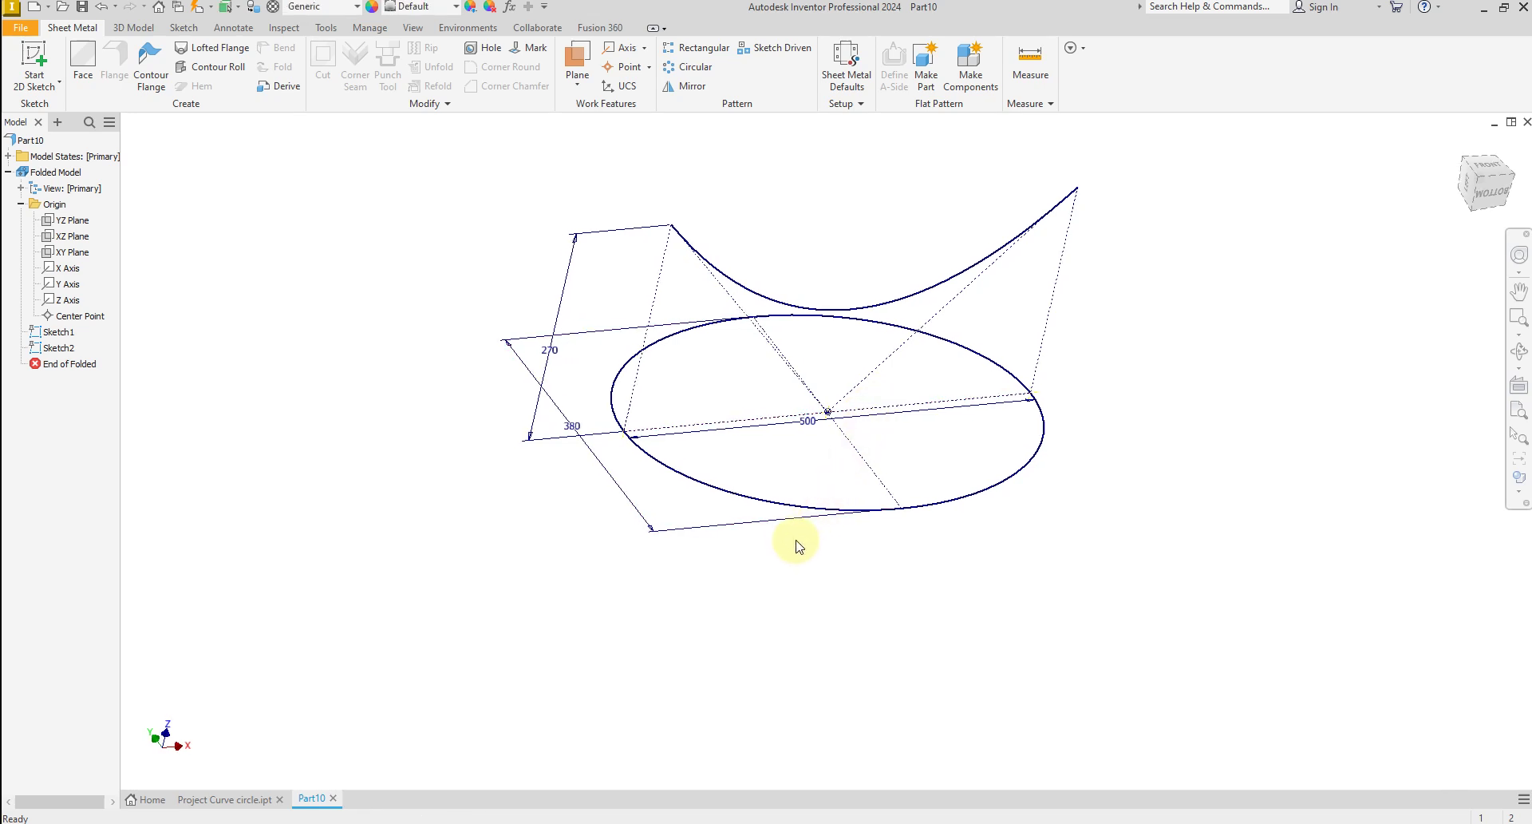
pyautogui.moveTo(798, 546)
pyautogui.keyDown('shift'); pyautogui.mouseDown(button='middle')
pyautogui.moveTo(746, 609)
pyautogui.moveTo(678, 637)
pyautogui.moveTo(630, 527)
pyautogui.mouseUp(button='middle'); pyautogui.keyUp('shift')
pyautogui.click(57, 86)
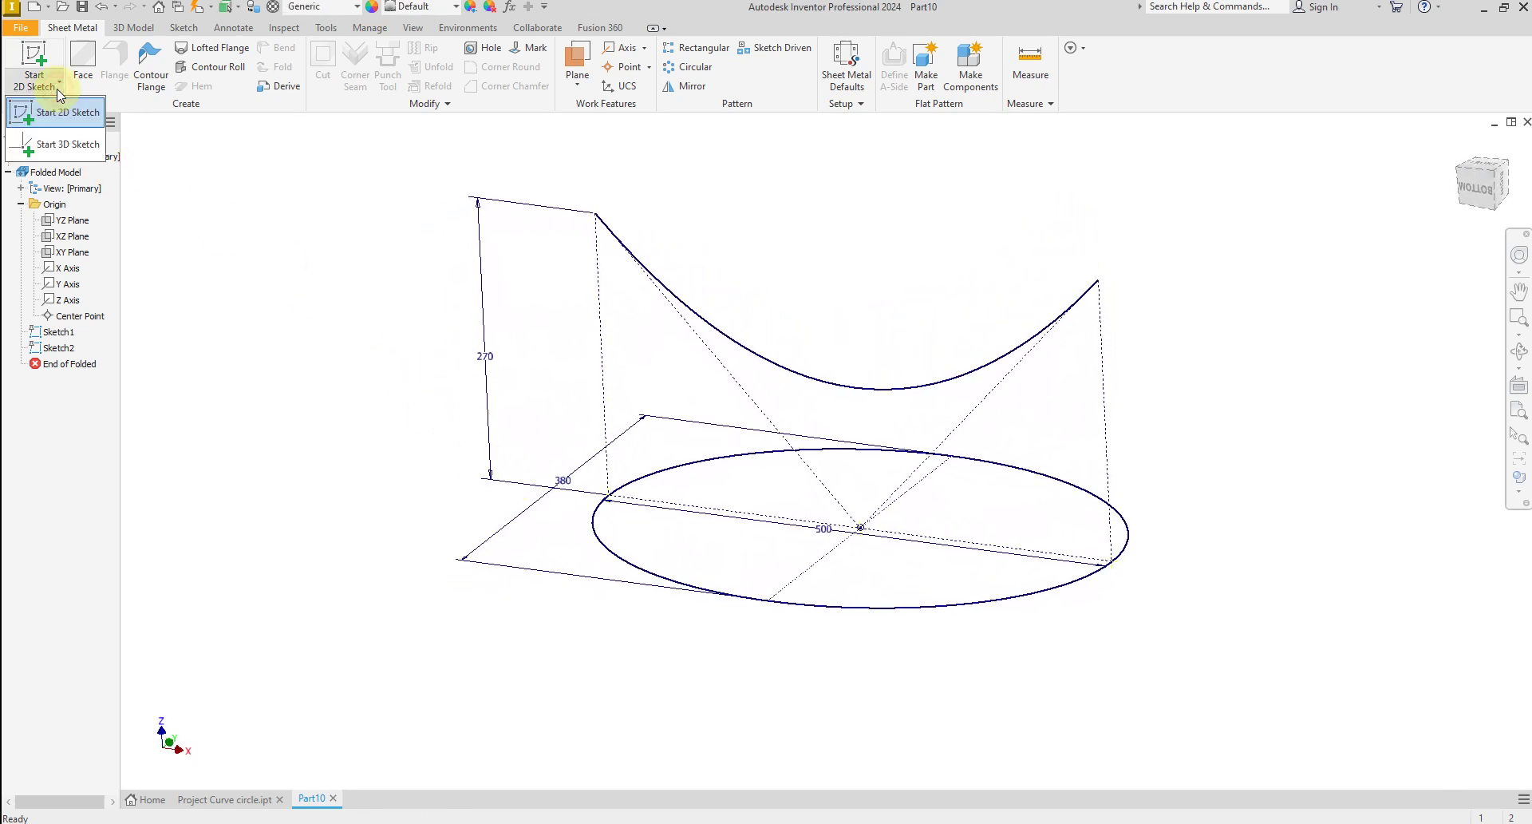
# - In a new 3D sketch, create the intersection curve of the U-shaped spline and the ellipse
pyautogui.click(49, 148)
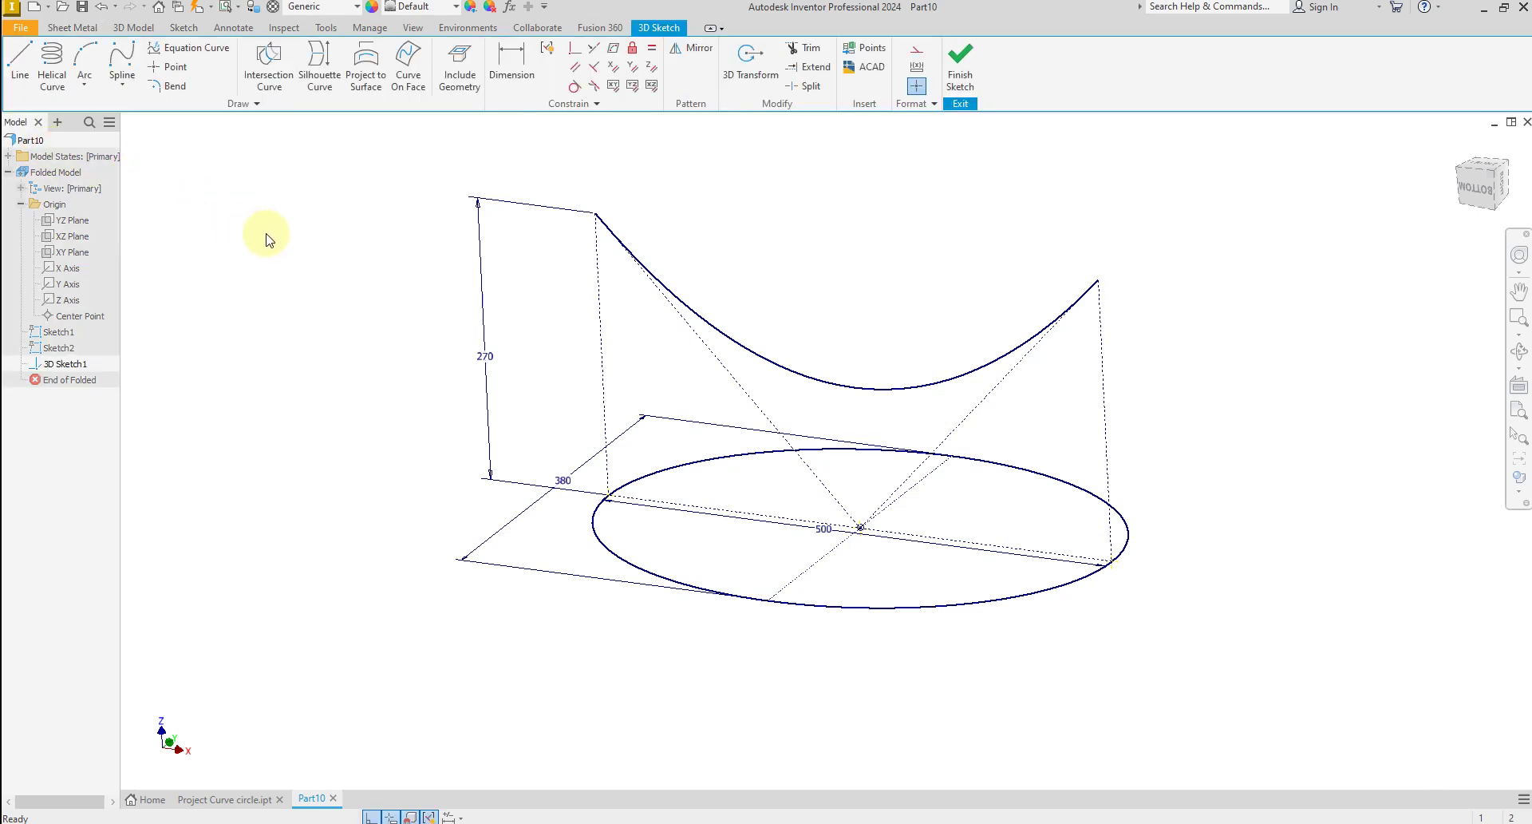
pyautogui.click(271, 78)
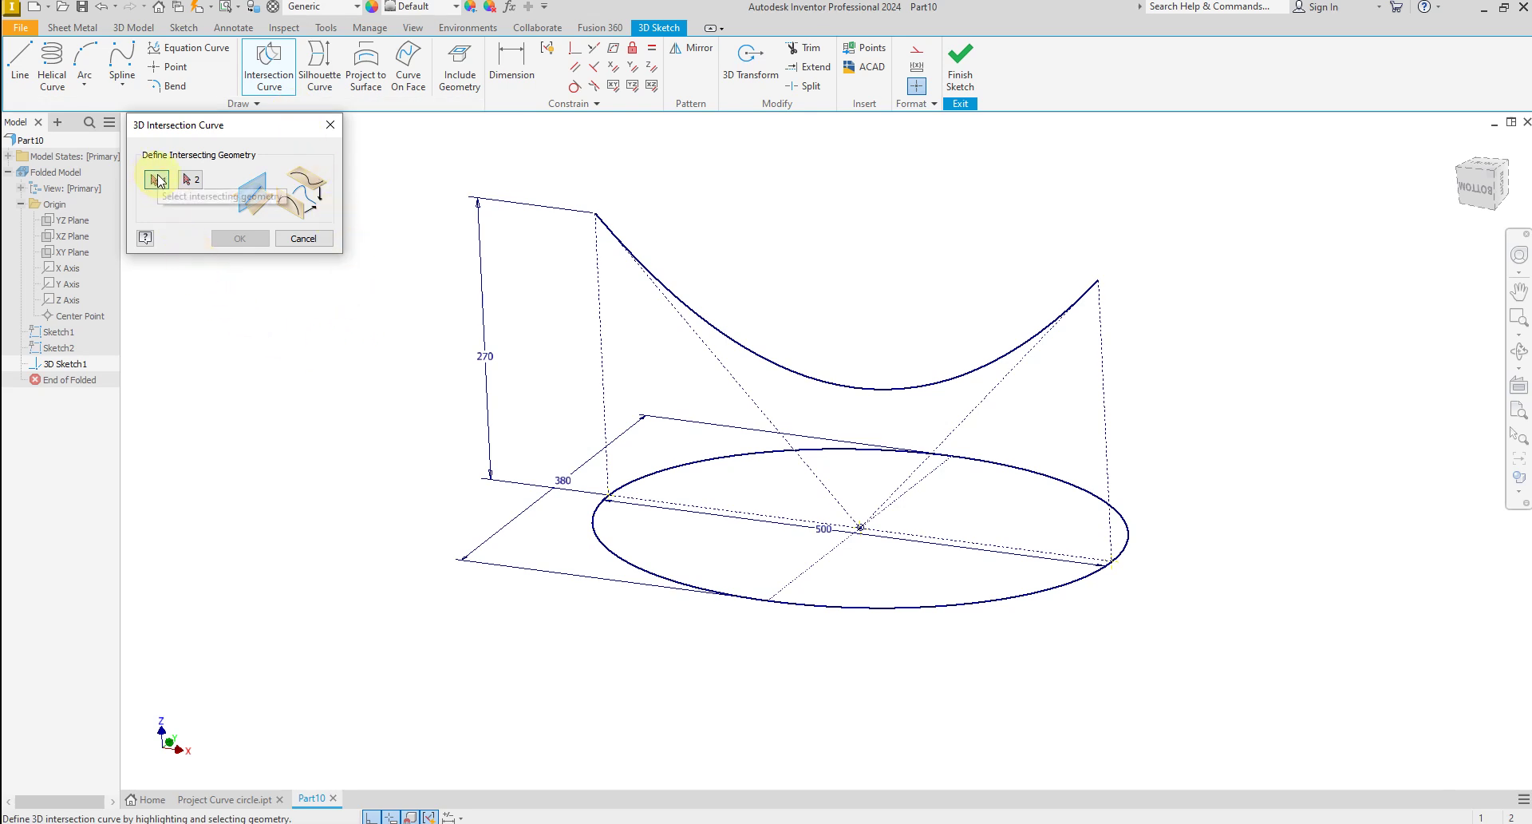
pyautogui.click(669, 288)
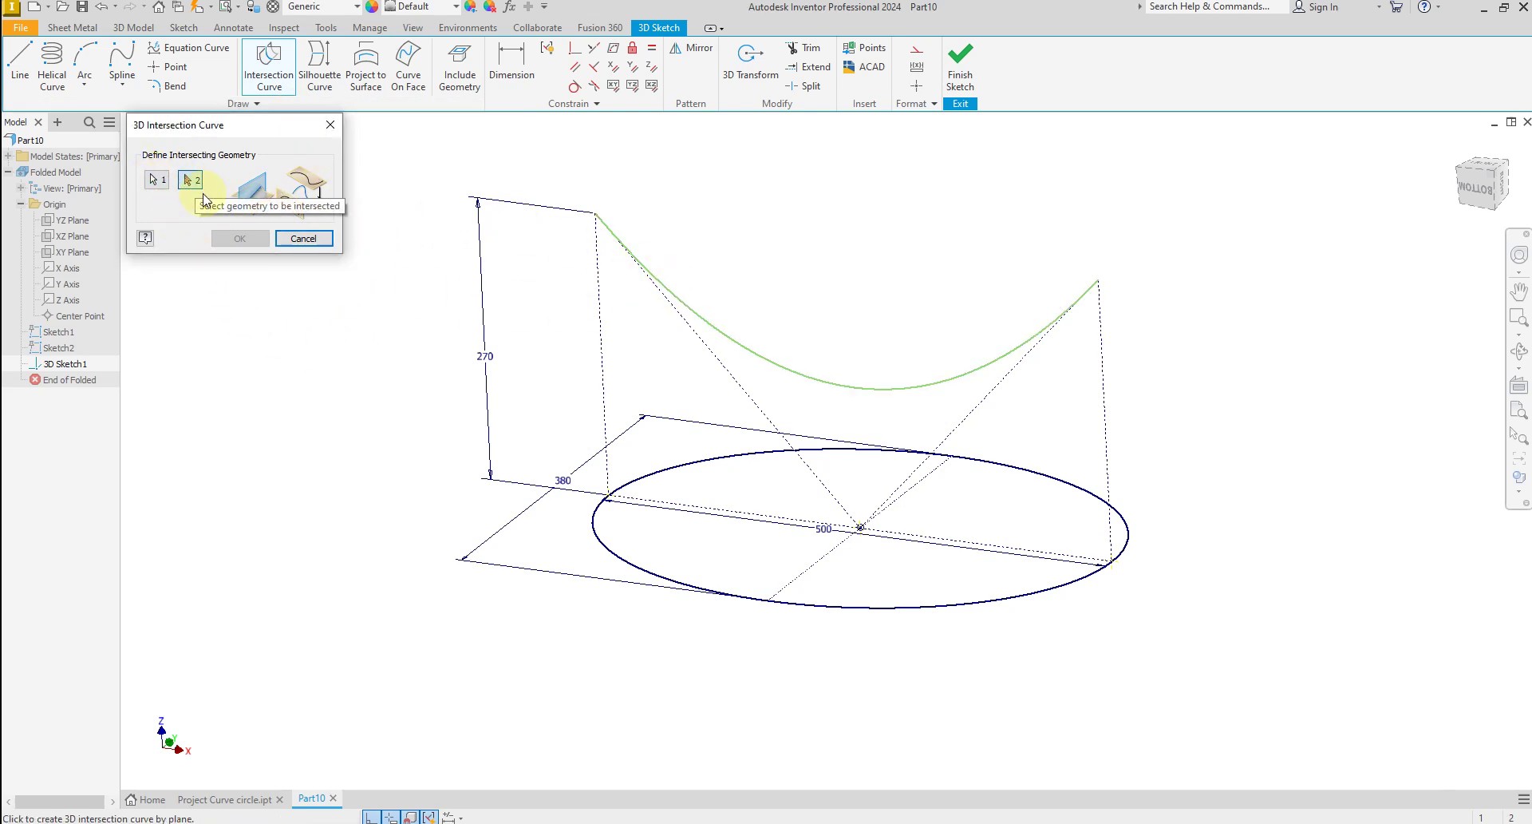
pyautogui.click(617, 562)
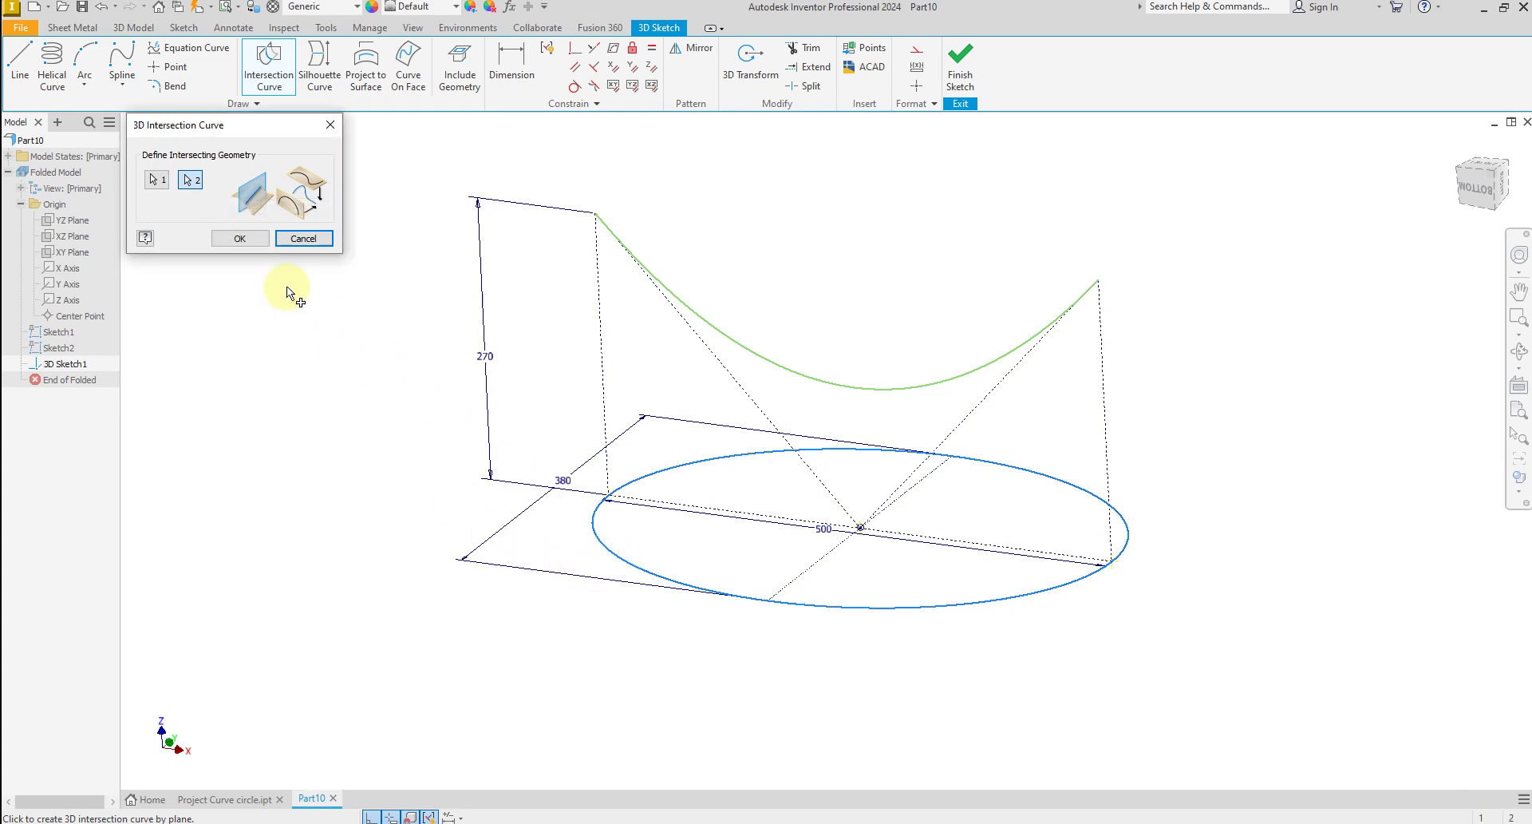
pyautogui.click(238, 240)
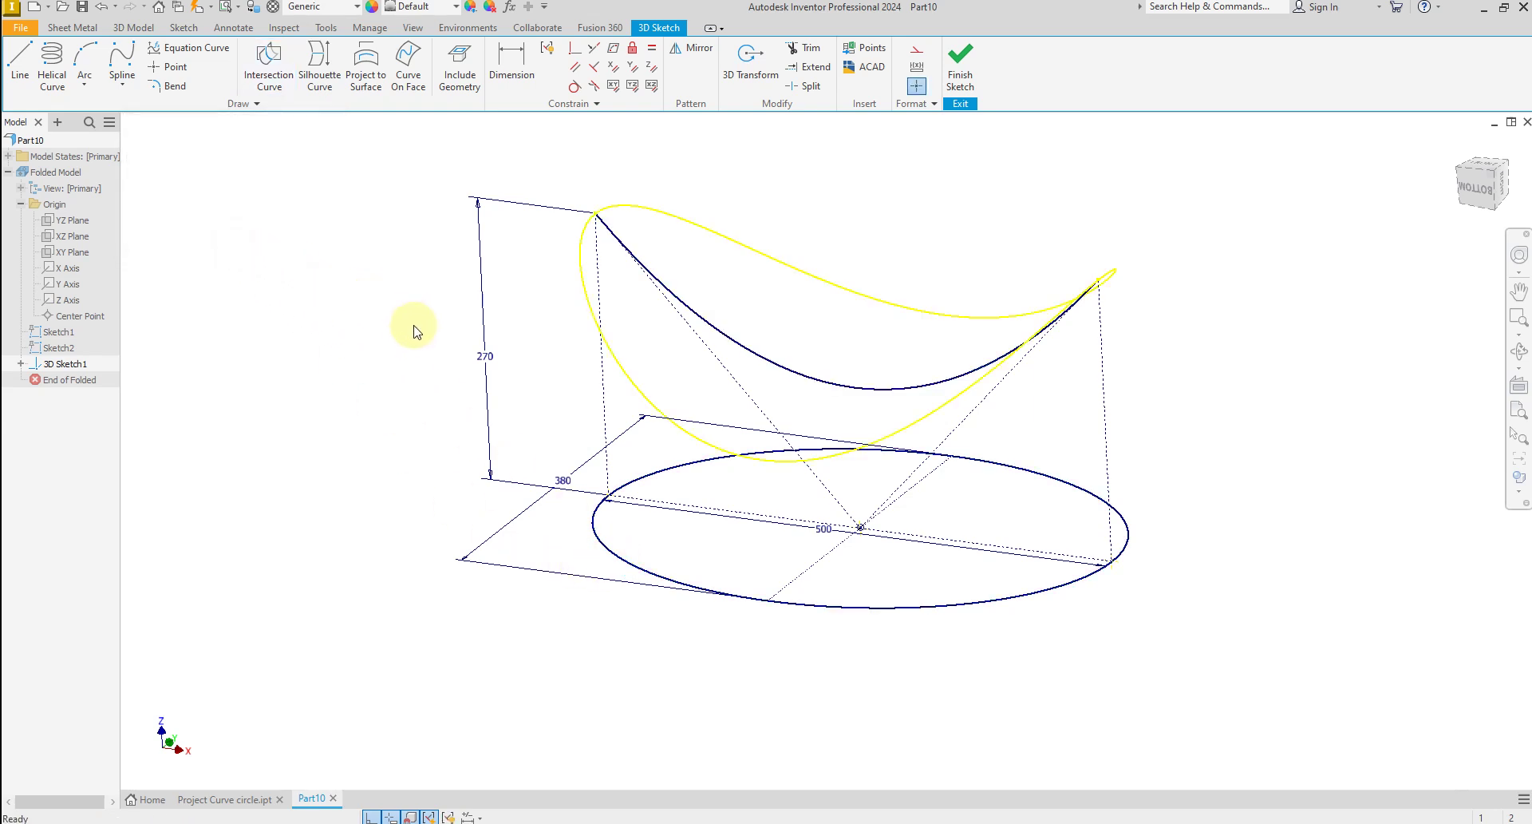
pyautogui.moveTo(411, 328)
pyautogui.keyDown('shift'); pyautogui.mouseDown(button='middle')
pyautogui.moveTo(318, 328)
pyautogui.moveTo(335, 363)
pyautogui.moveTo(268, 361)
pyautogui.mouseUp(button='middle'); pyautogui.keyUp('shift')
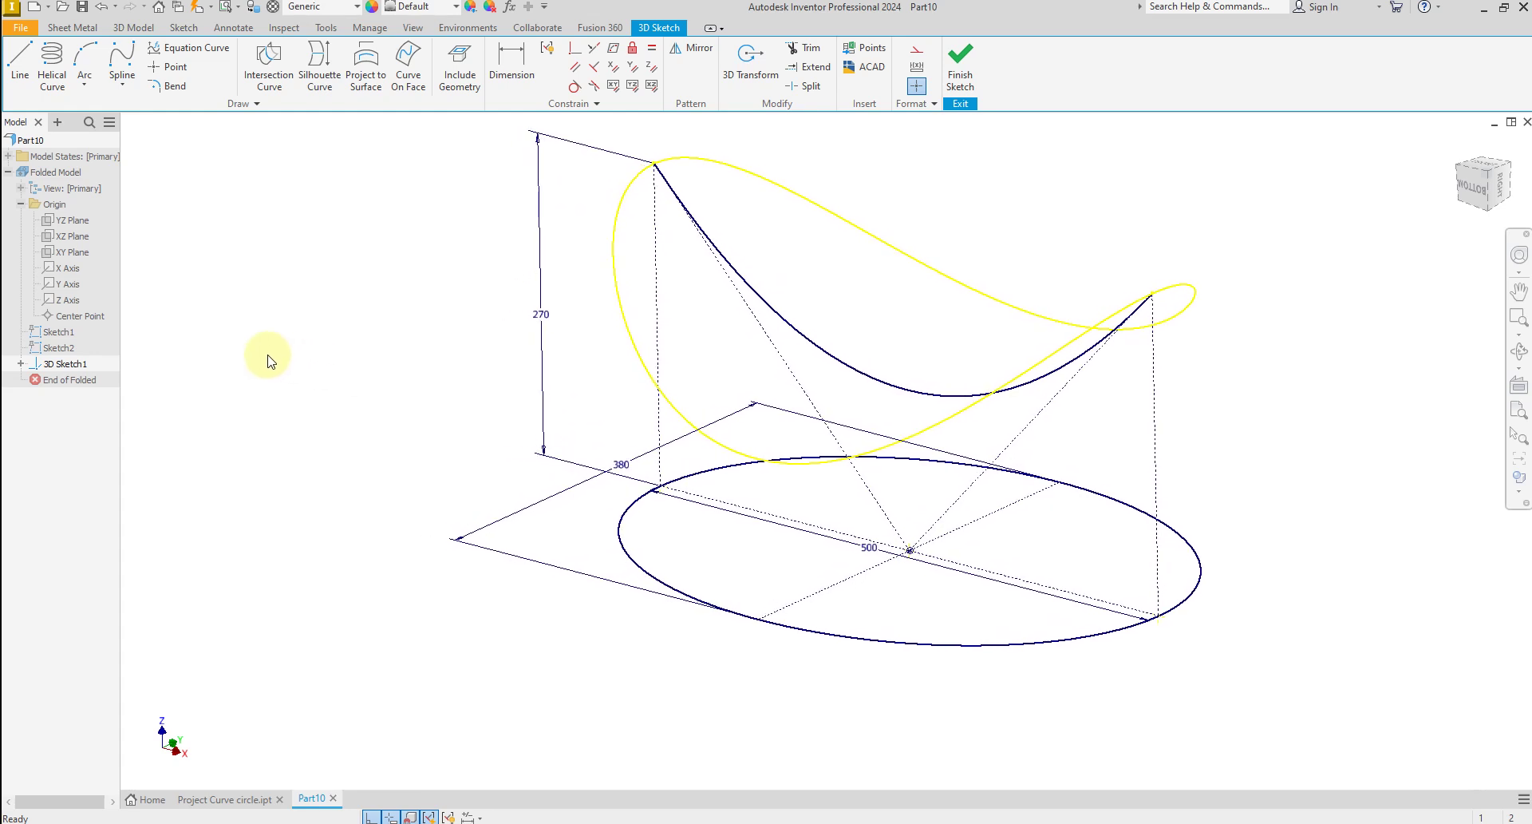
# - Finish the 3D sketch and hide Sketch1 and Sketch2, leaving only the yellow 3D curve
pyautogui.click(950, 69)
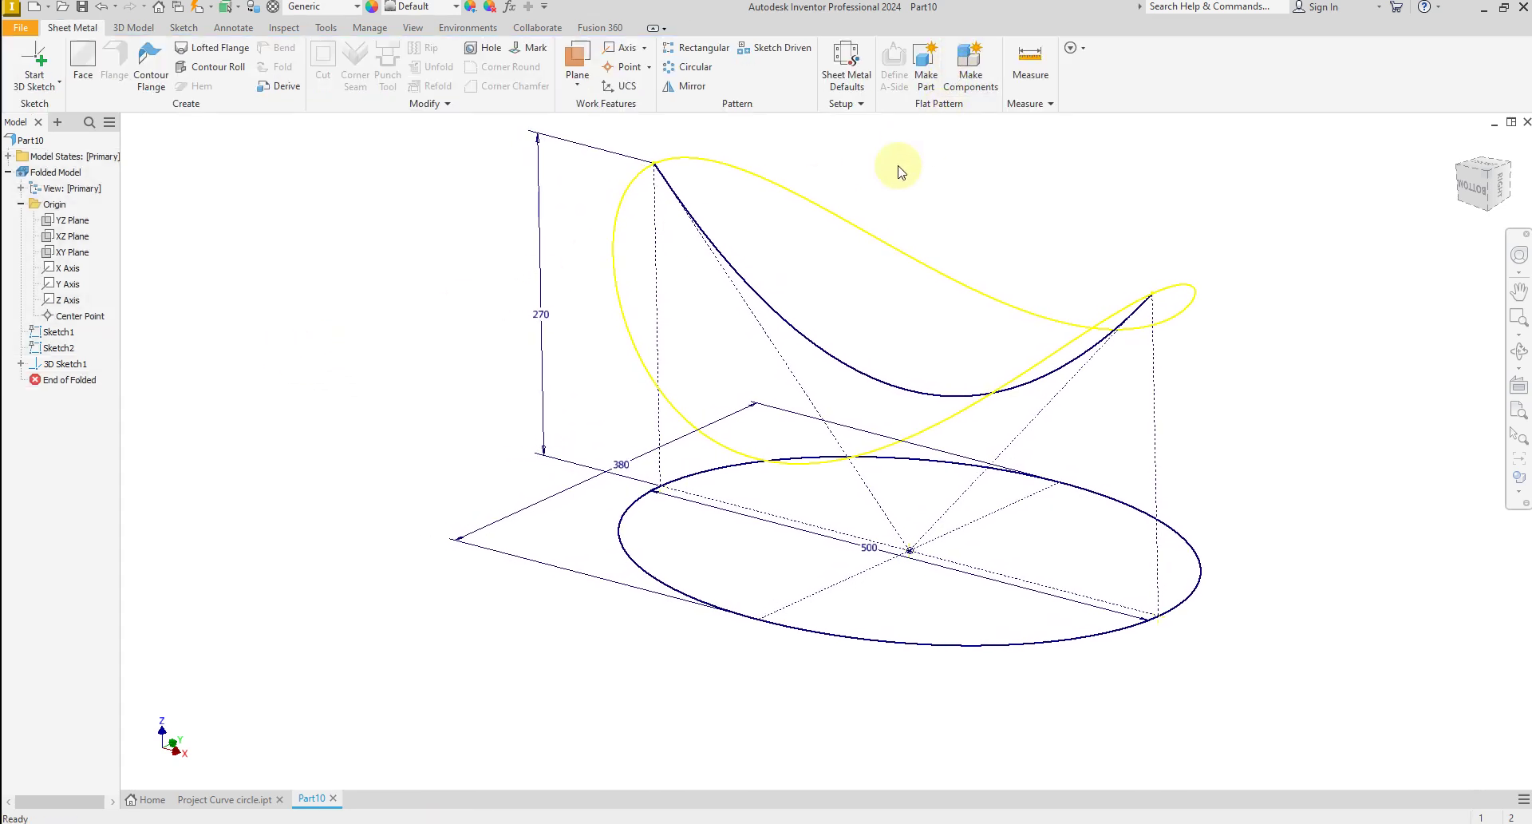
pyautogui.keyDown('shift'); pyautogui.moveTo(397, 390); pyautogui.dragTo(274, 386, button='middle'); pyautogui.keyUp('shift')
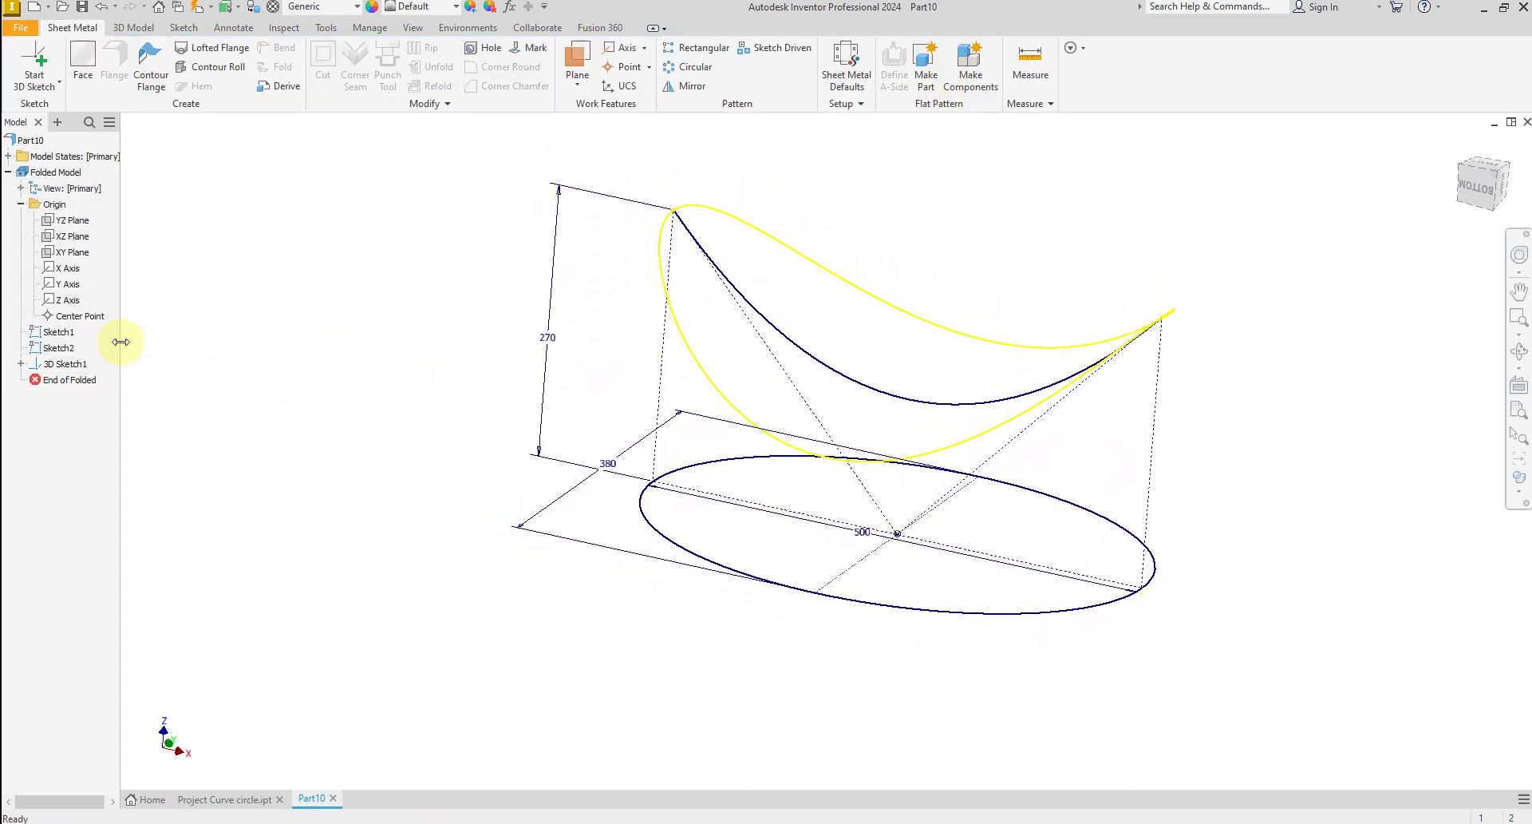
pyautogui.rightClick(62, 336)
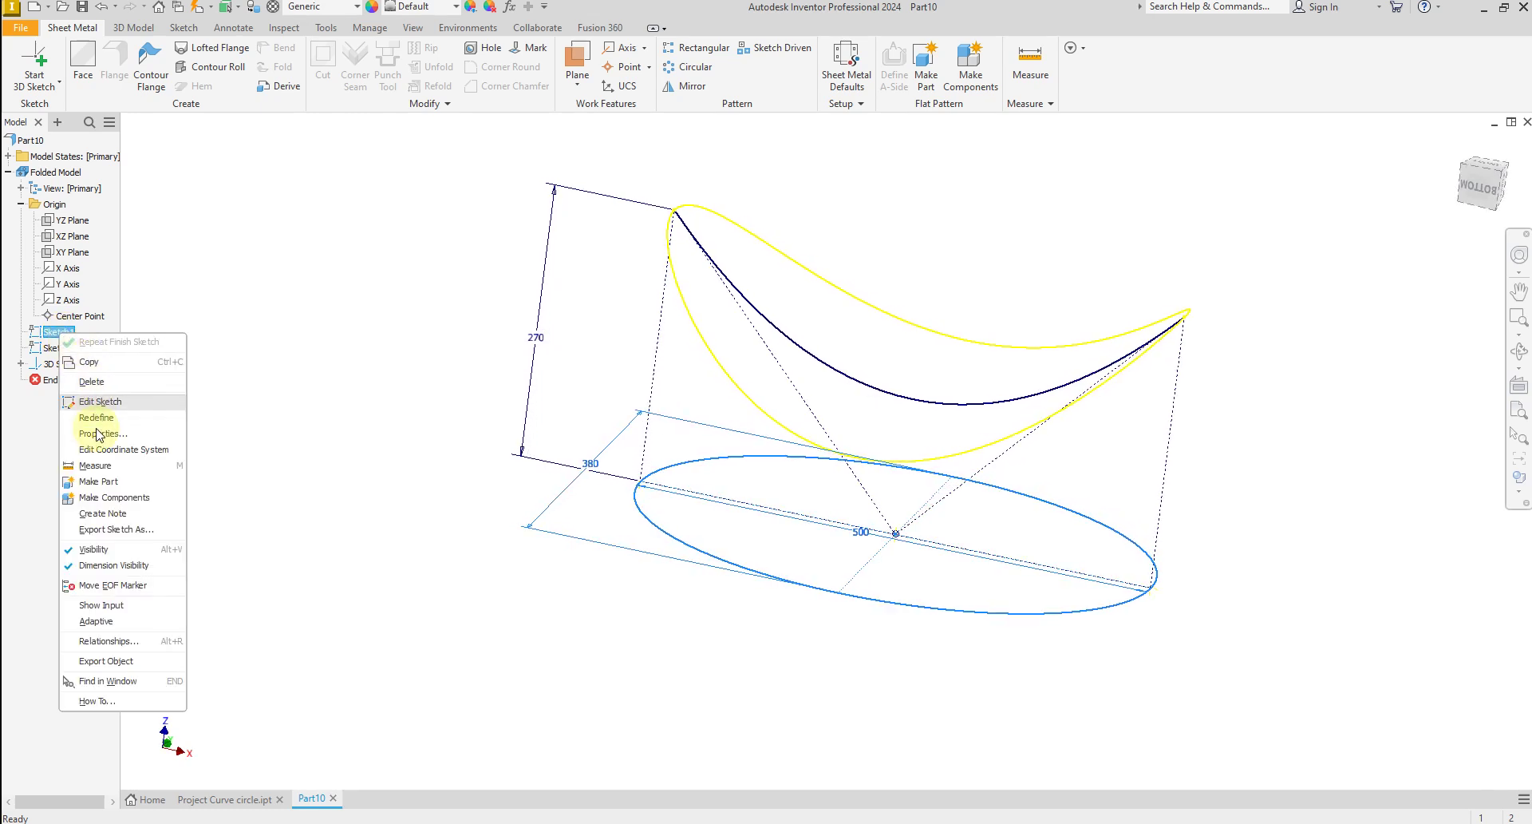
pyautogui.click(105, 549)
pyautogui.click(68, 349)
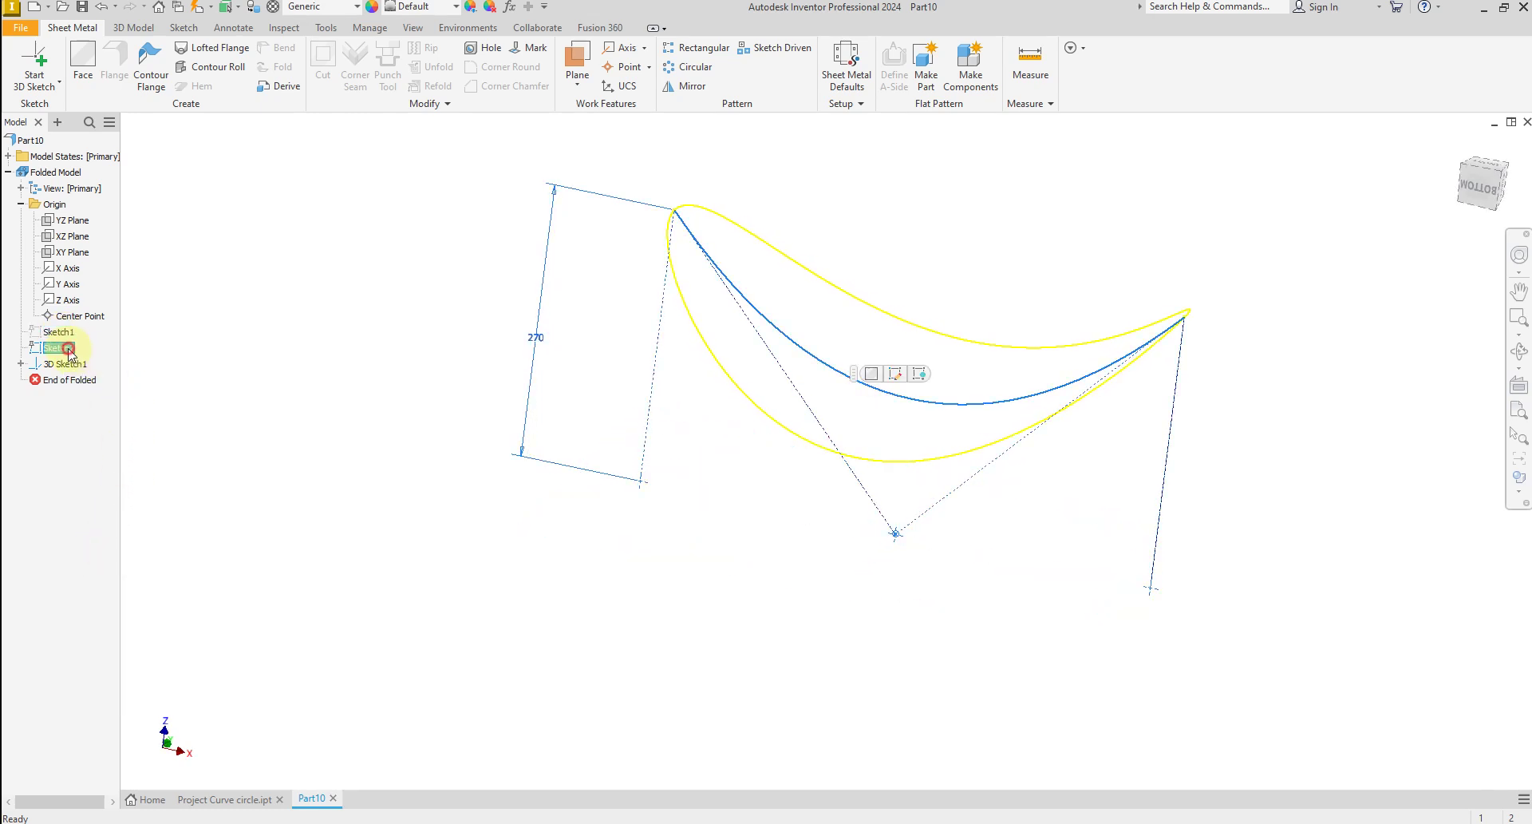
pyautogui.rightClick(64, 349)
pyautogui.click(116, 564)
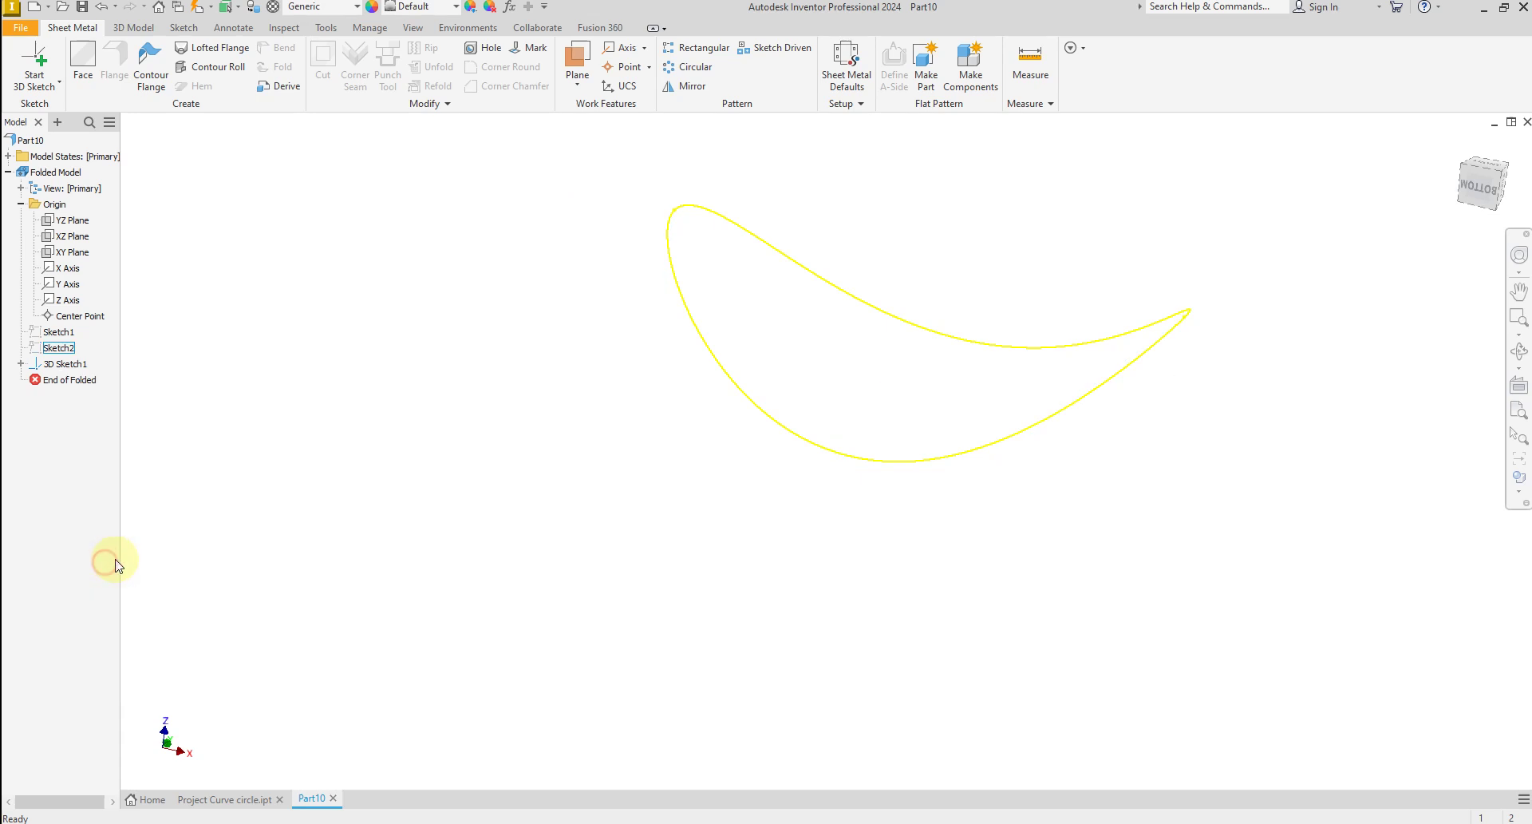
pyautogui.moveTo(453, 517)
pyautogui.keyDown('shift'); pyautogui.mouseDown(button='middle')
pyautogui.moveTo(789, 512)
pyautogui.moveTo(886, 475)
pyautogui.moveTo(742, 342)
pyautogui.moveTo(1013, 413)
pyautogui.moveTo(713, 371)
pyautogui.mouseUp(button='middle'); pyautogui.keyUp('shift')
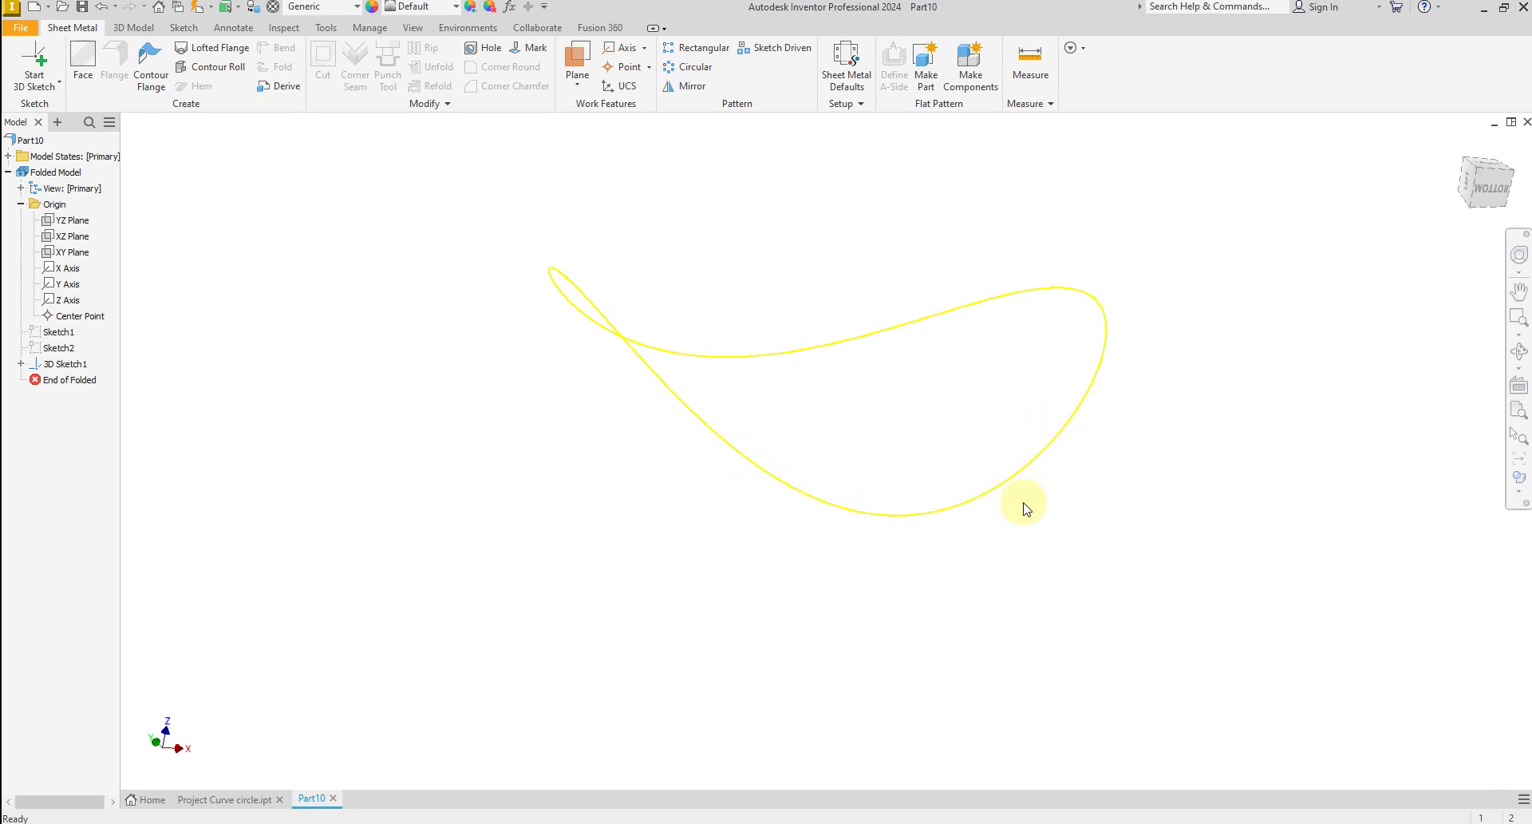
# - Fill the 3D sketch curve with Boundary Patch1 and start thickening the patch surface
pyautogui.click(133, 28)
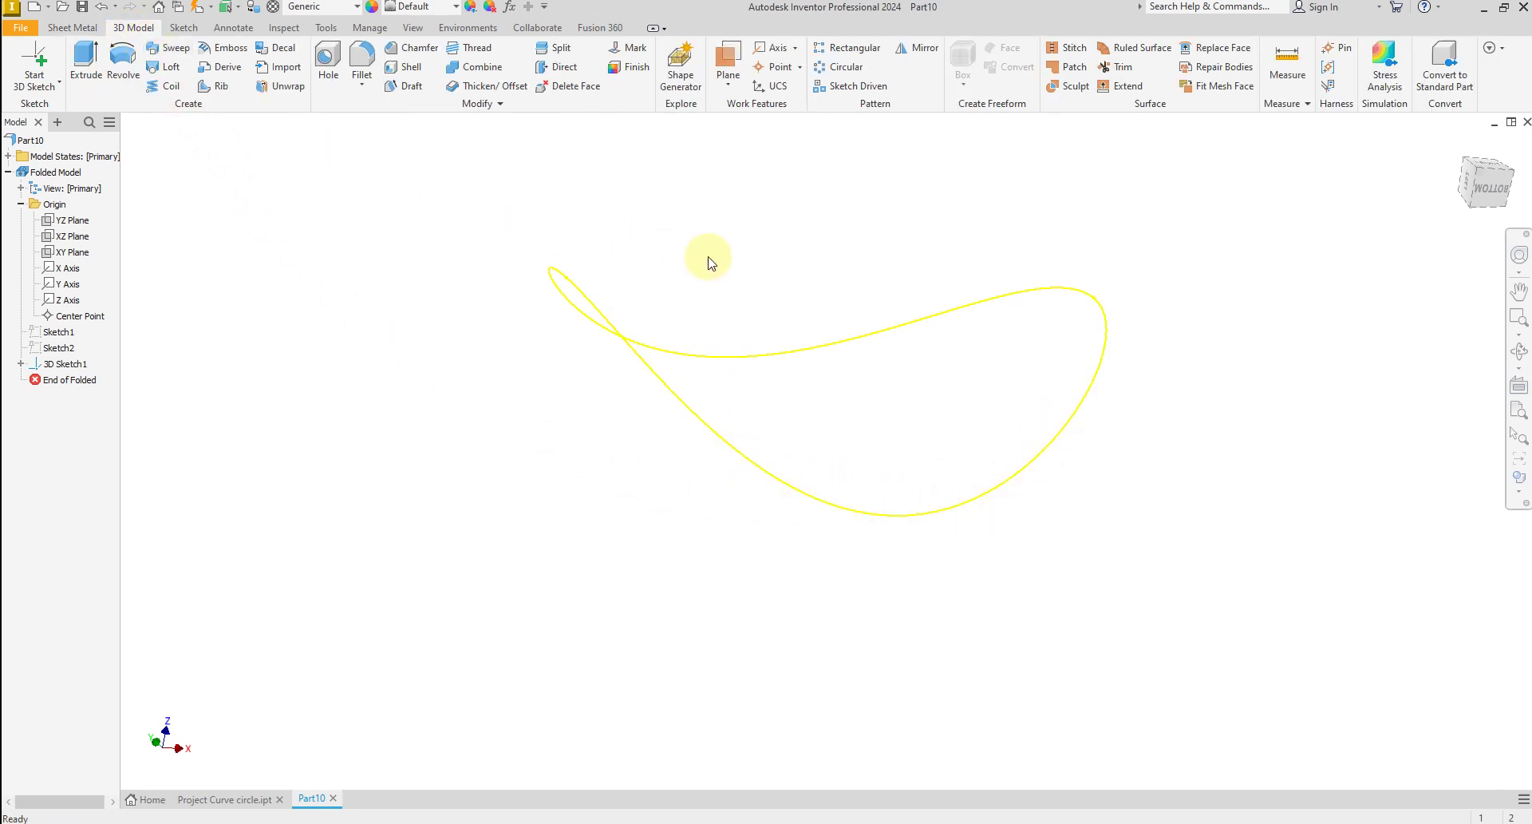
pyautogui.click(1066, 74)
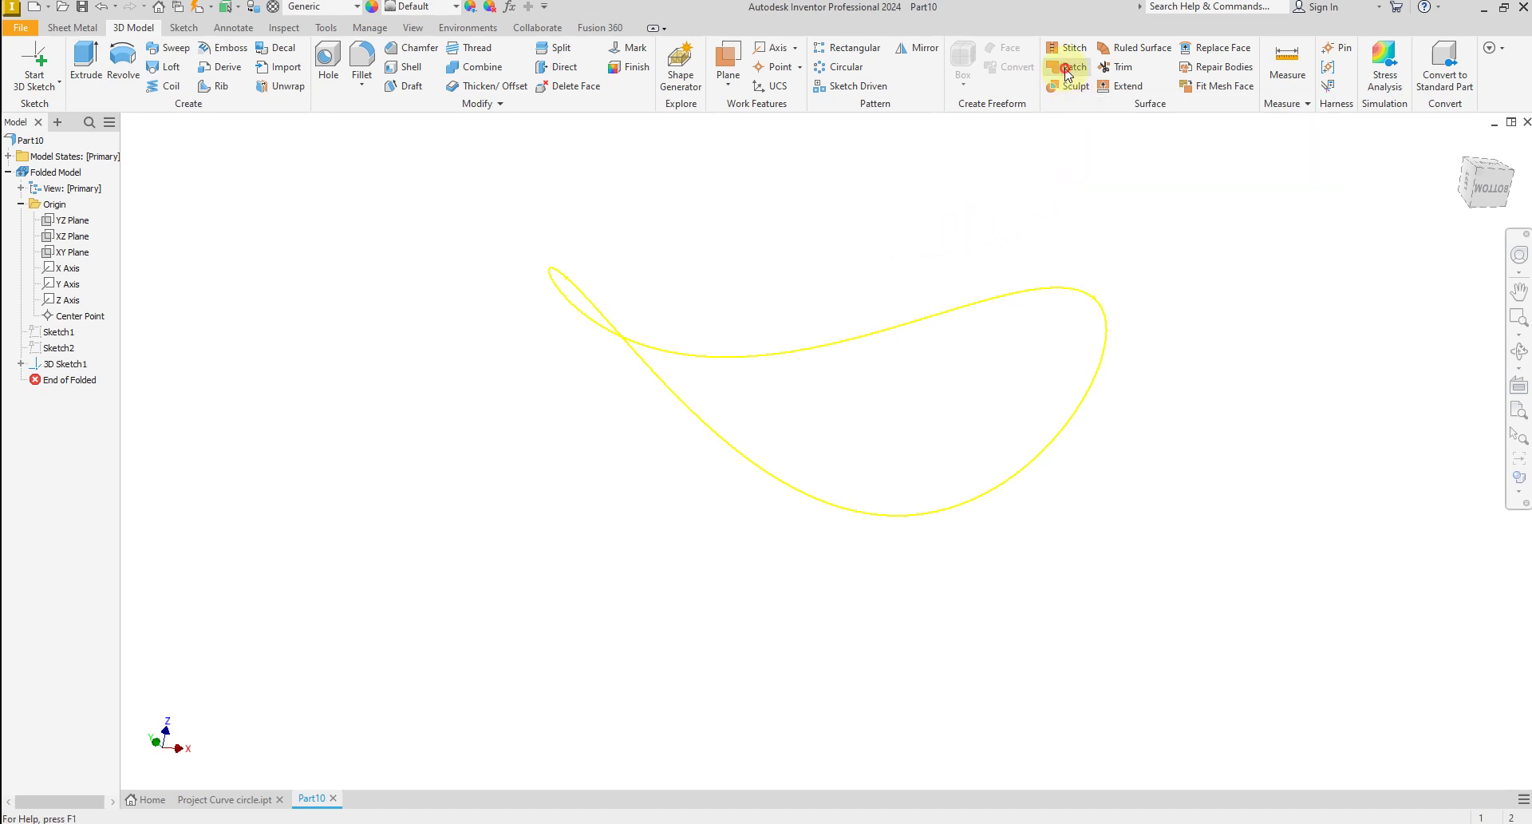
pyautogui.click(1093, 357)
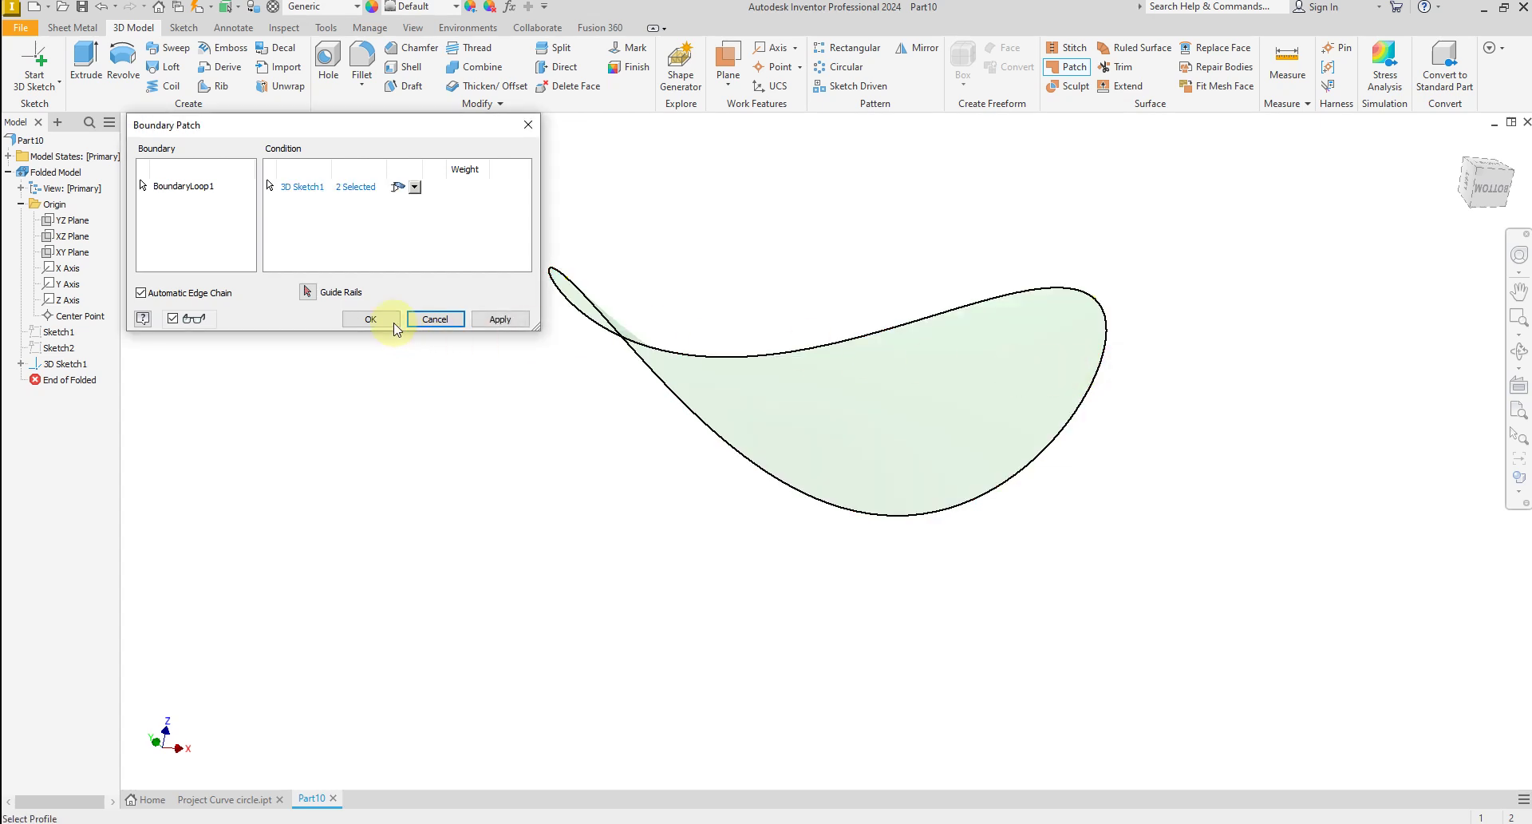
pyautogui.click(382, 319)
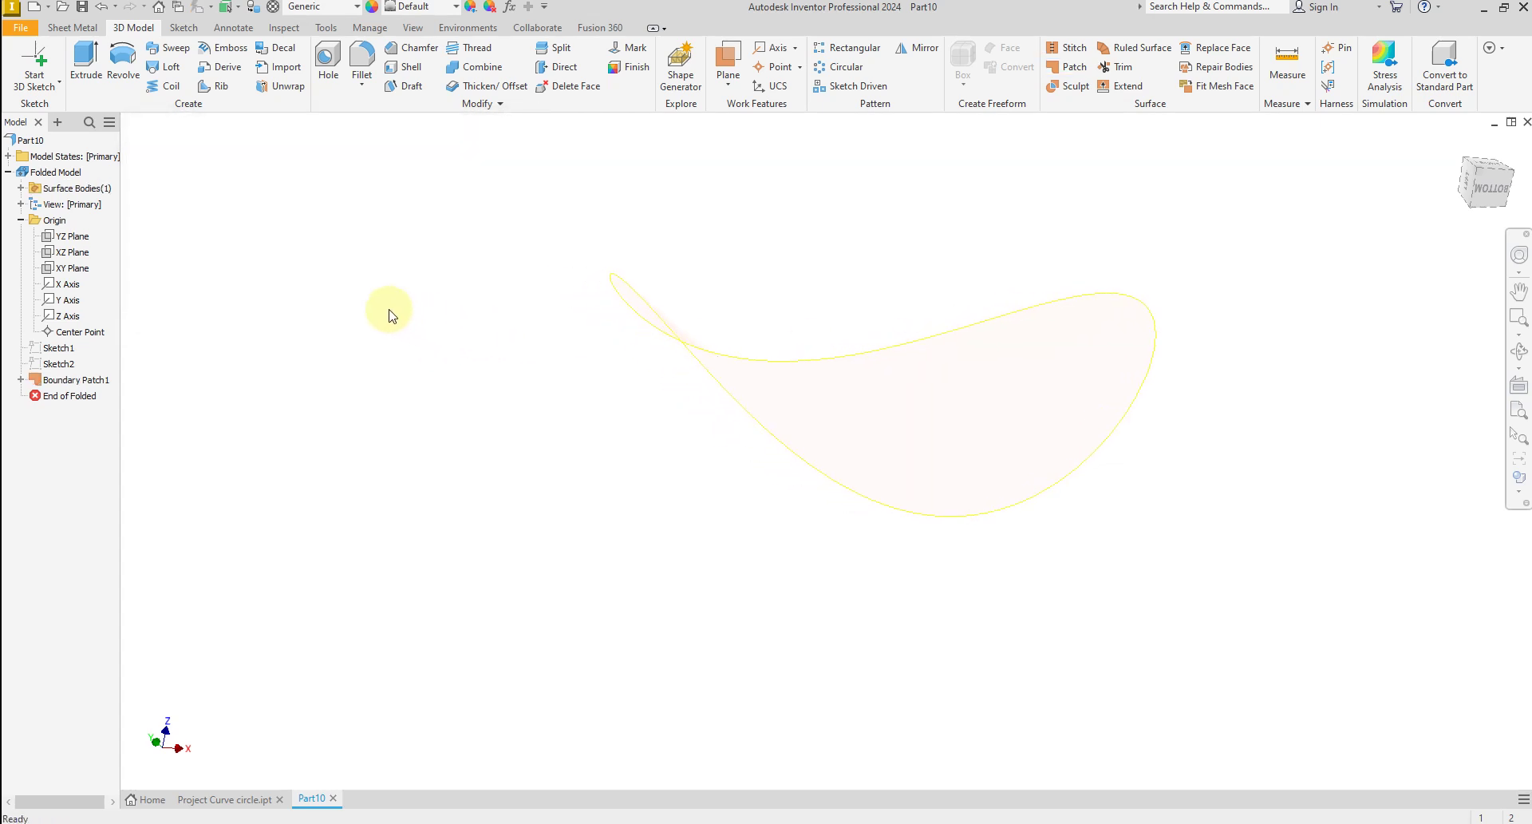
pyautogui.keyDown('shift'); pyautogui.moveTo(441, 339); pyautogui.dragTo(840, 367, button='middle'); pyautogui.keyUp('shift')
pyautogui.click(672, 389)
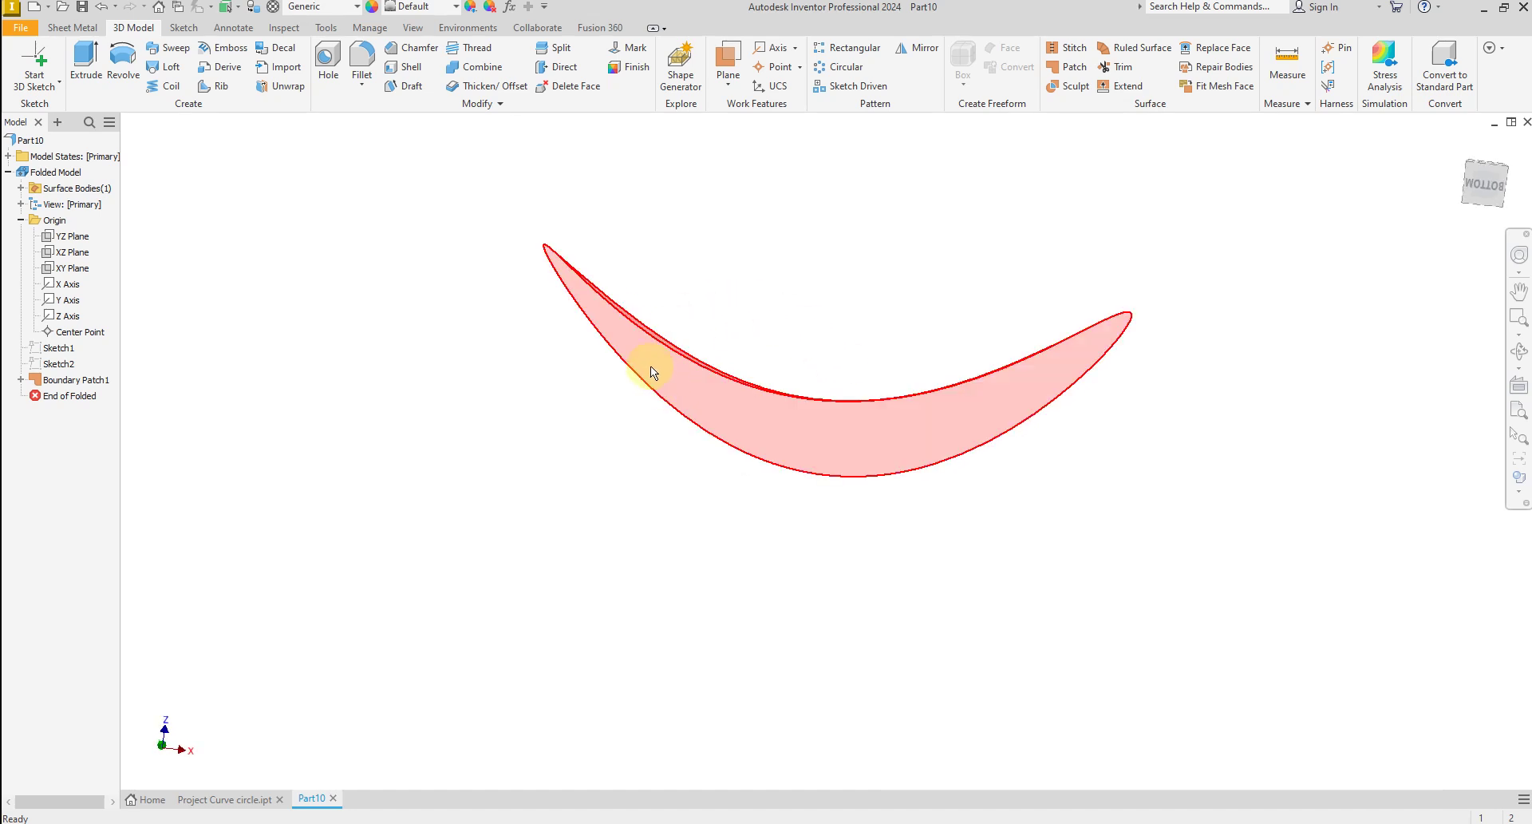
pyautogui.click(486, 87)
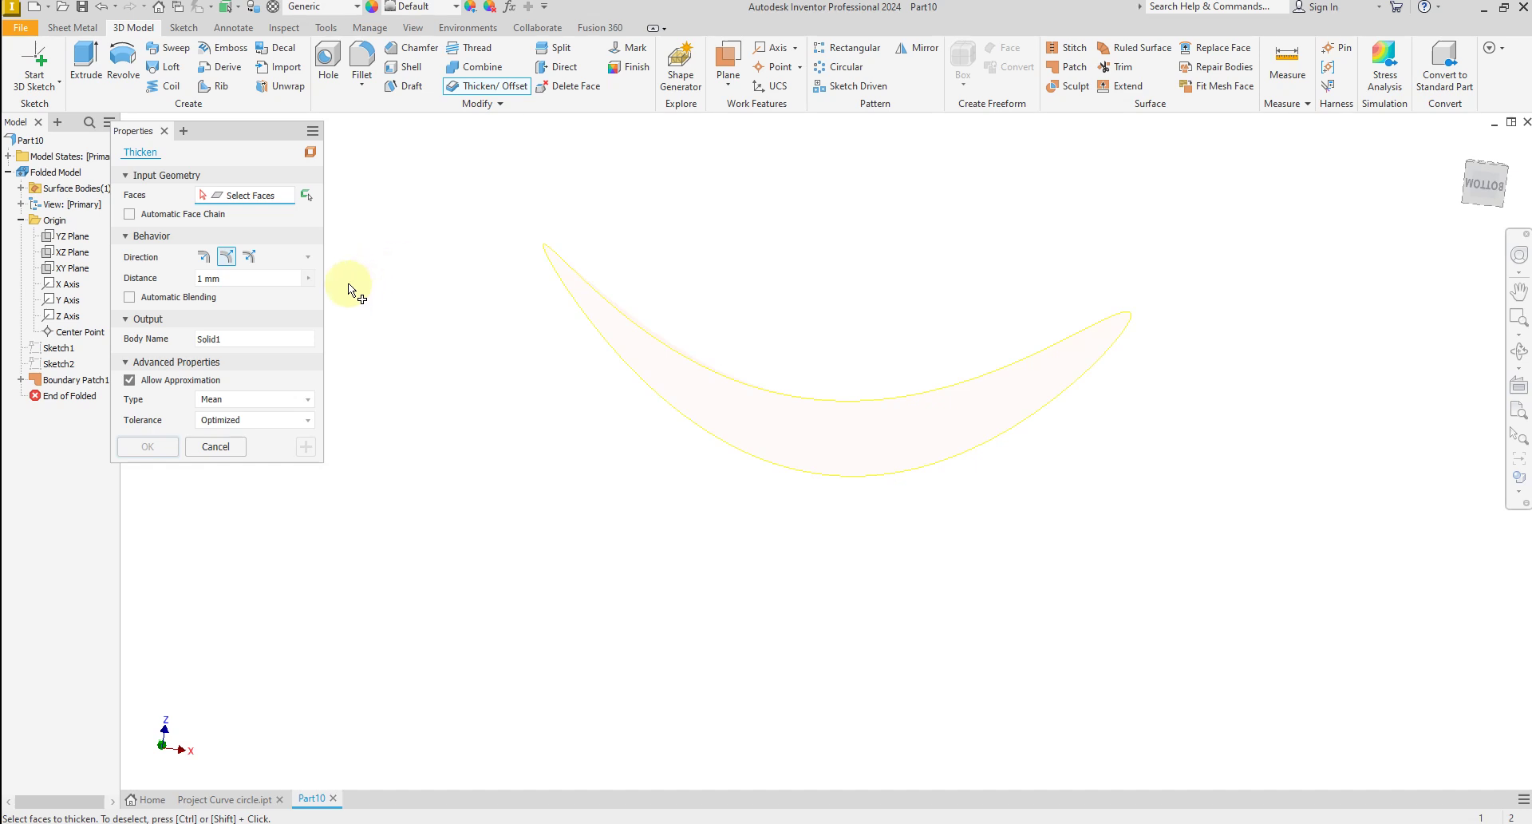
# - Thicken the patch surface 5 mm in the flipped direction to create a solid
pyautogui.click(586, 329)
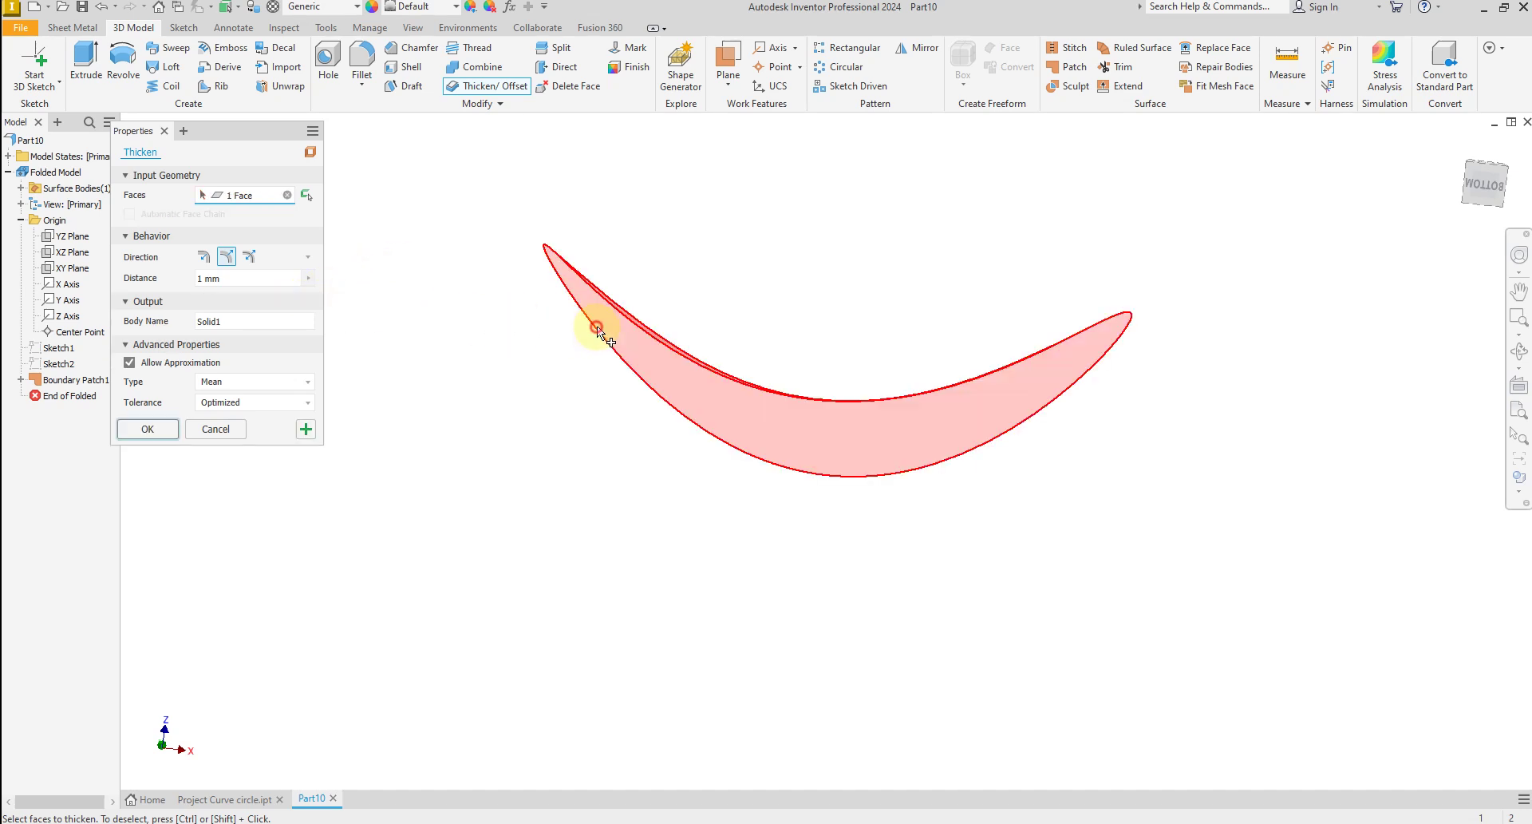
pyautogui.click(191, 278)
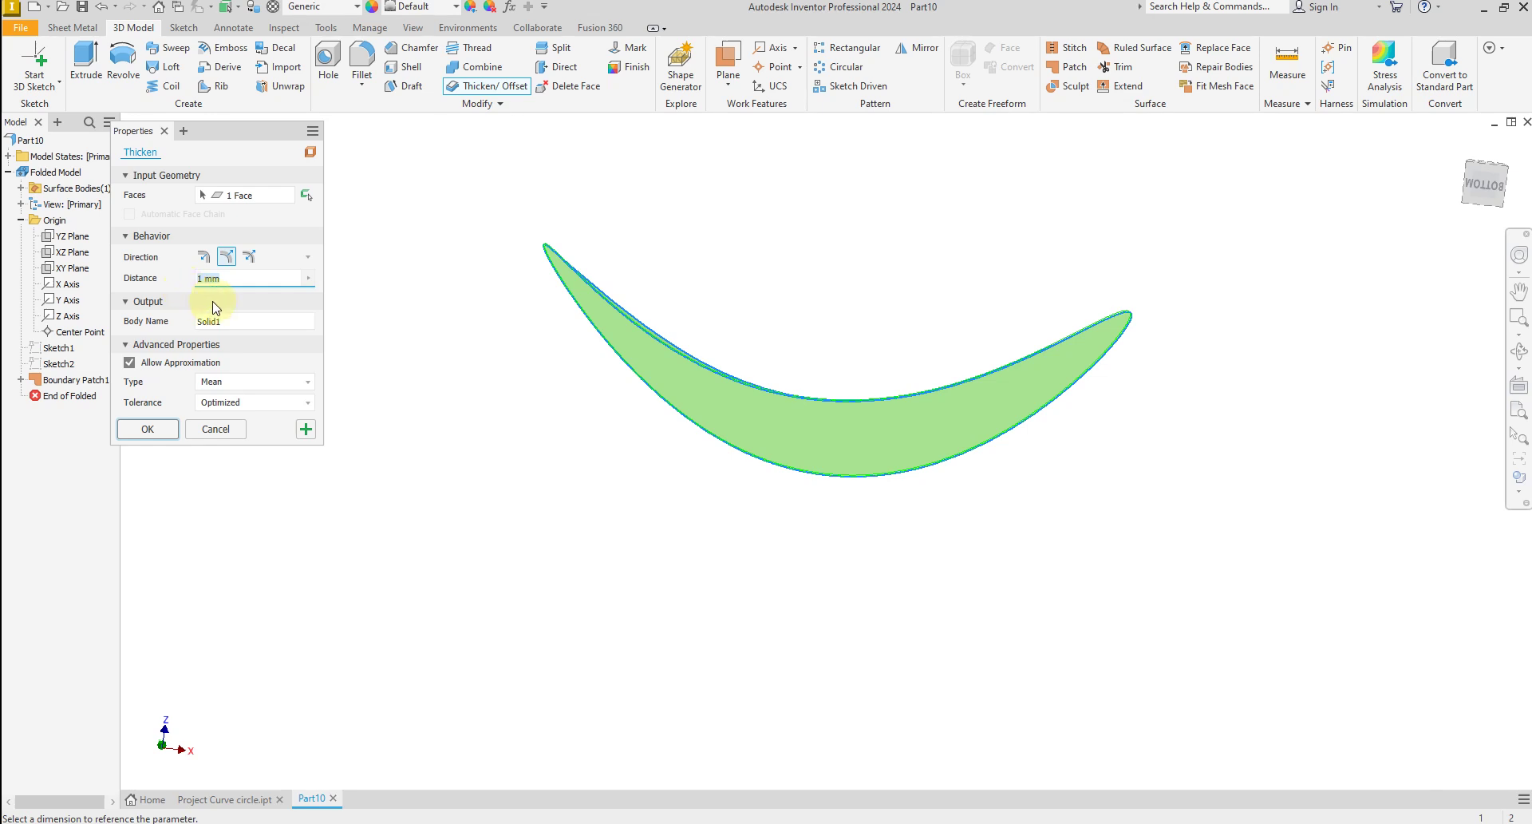
pyautogui.write('5')
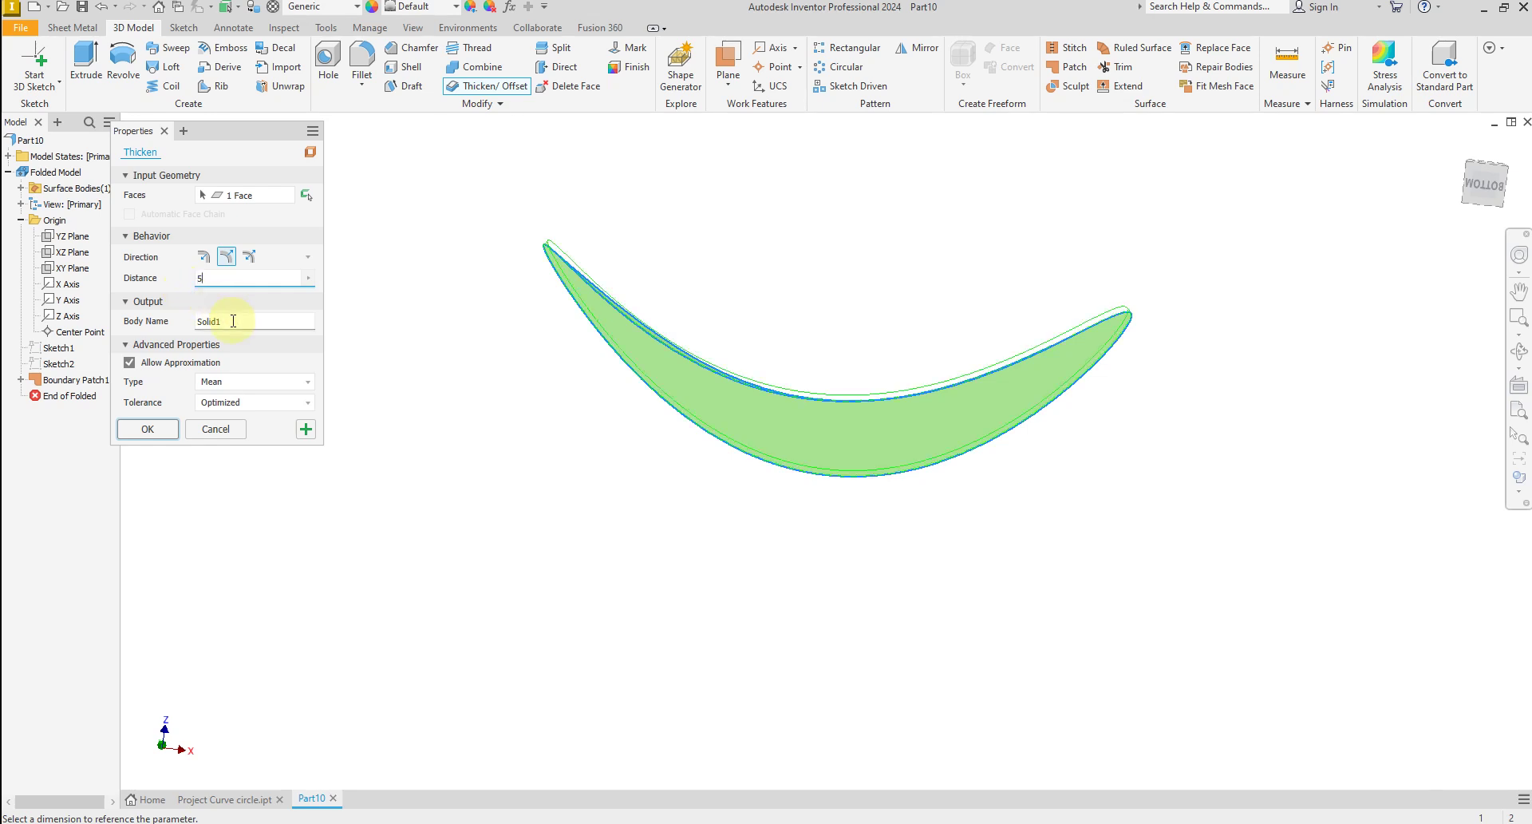
pyautogui.click(204, 256)
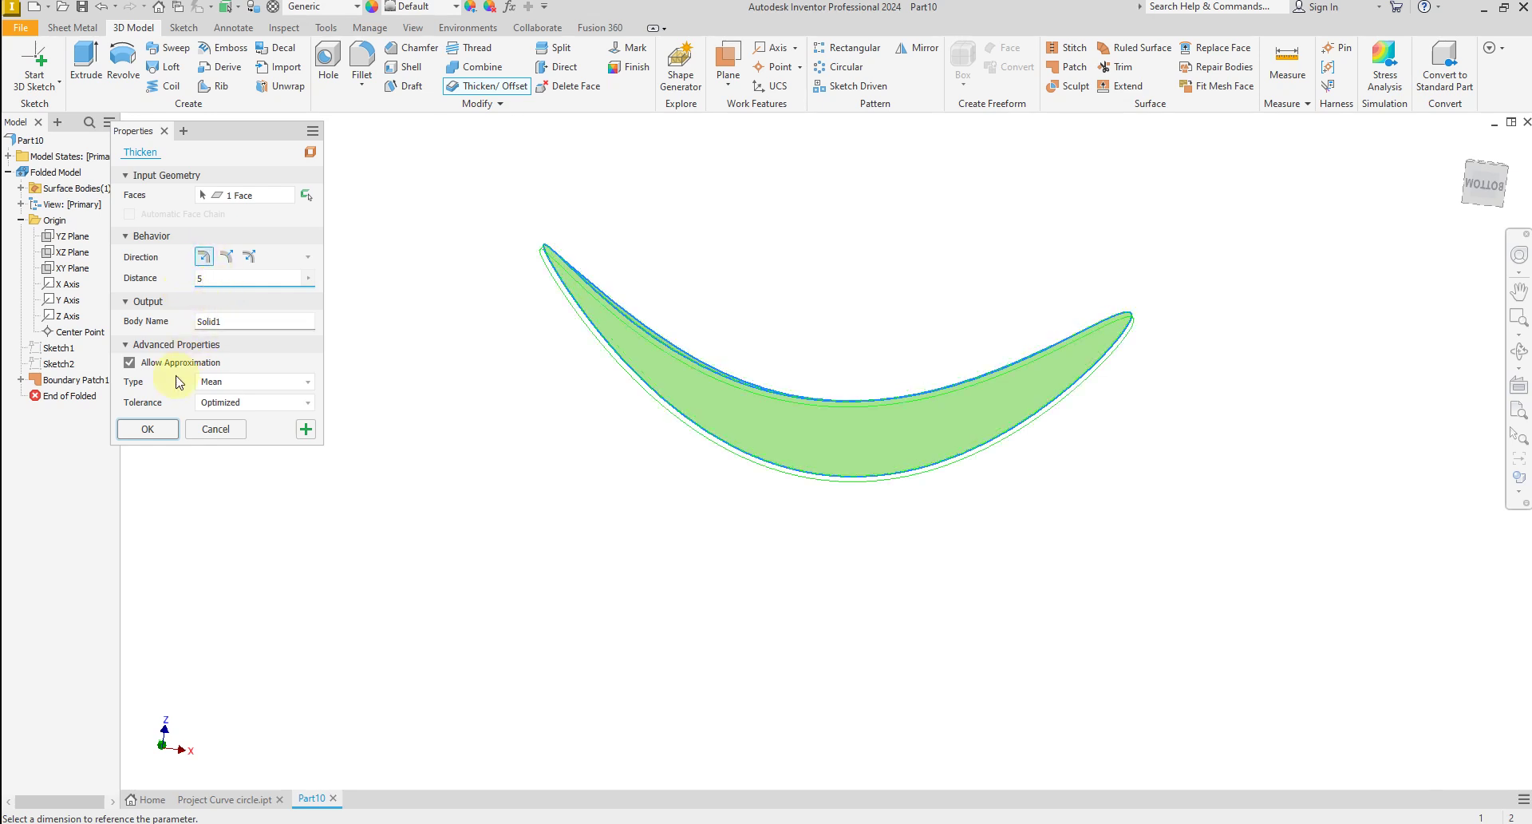
pyautogui.click(164, 425)
pyautogui.keyDown('shift'); pyautogui.moveTo(476, 431); pyautogui.dragTo(723, 468, button='middle'); pyautogui.keyUp('shift')
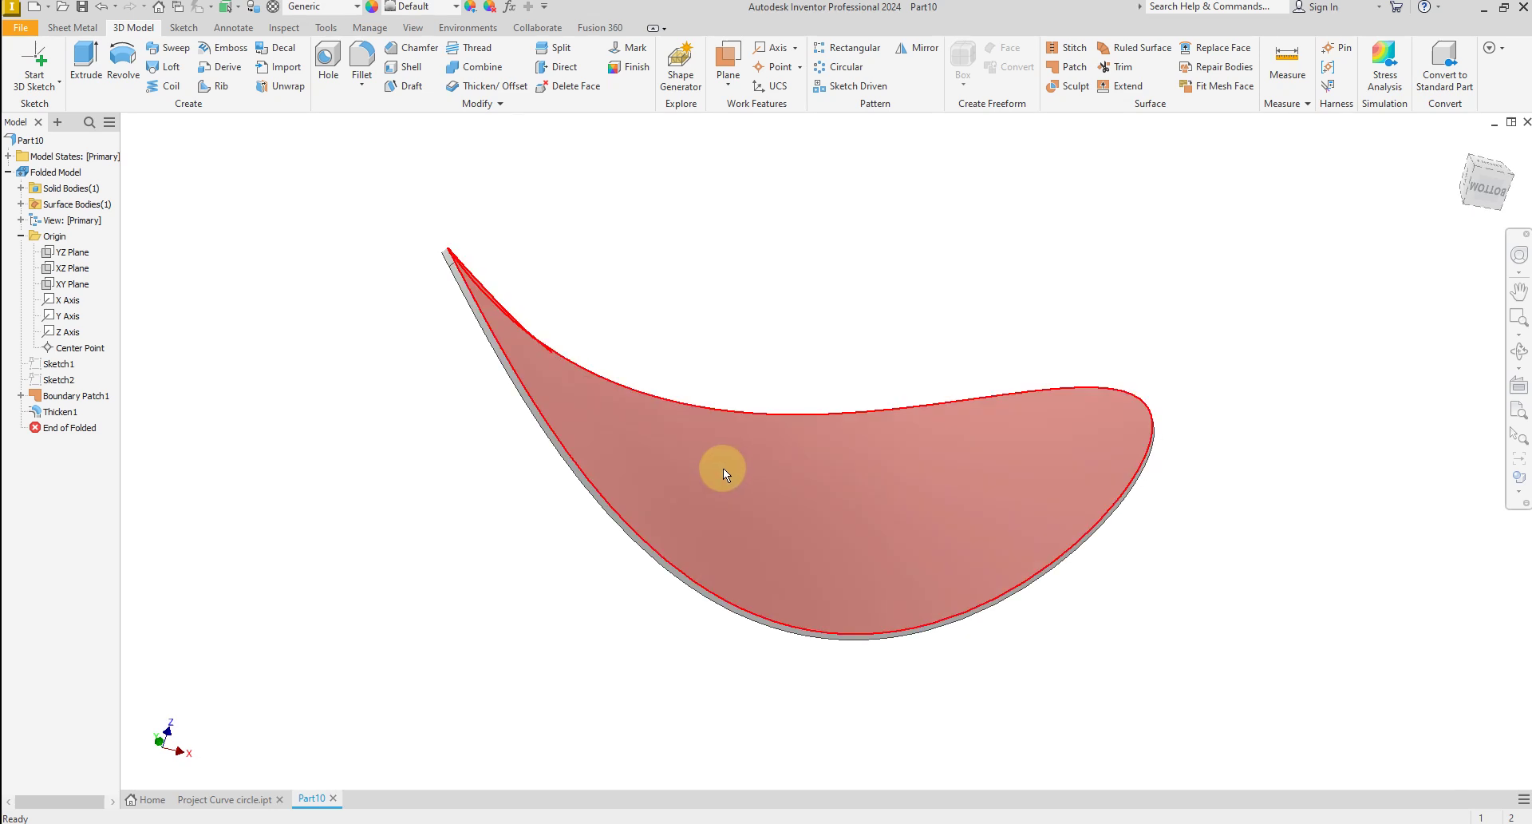
# - Hide the Boundary Patch1 surface, leaving only the thickened body
pyautogui.rightClick(64, 397)
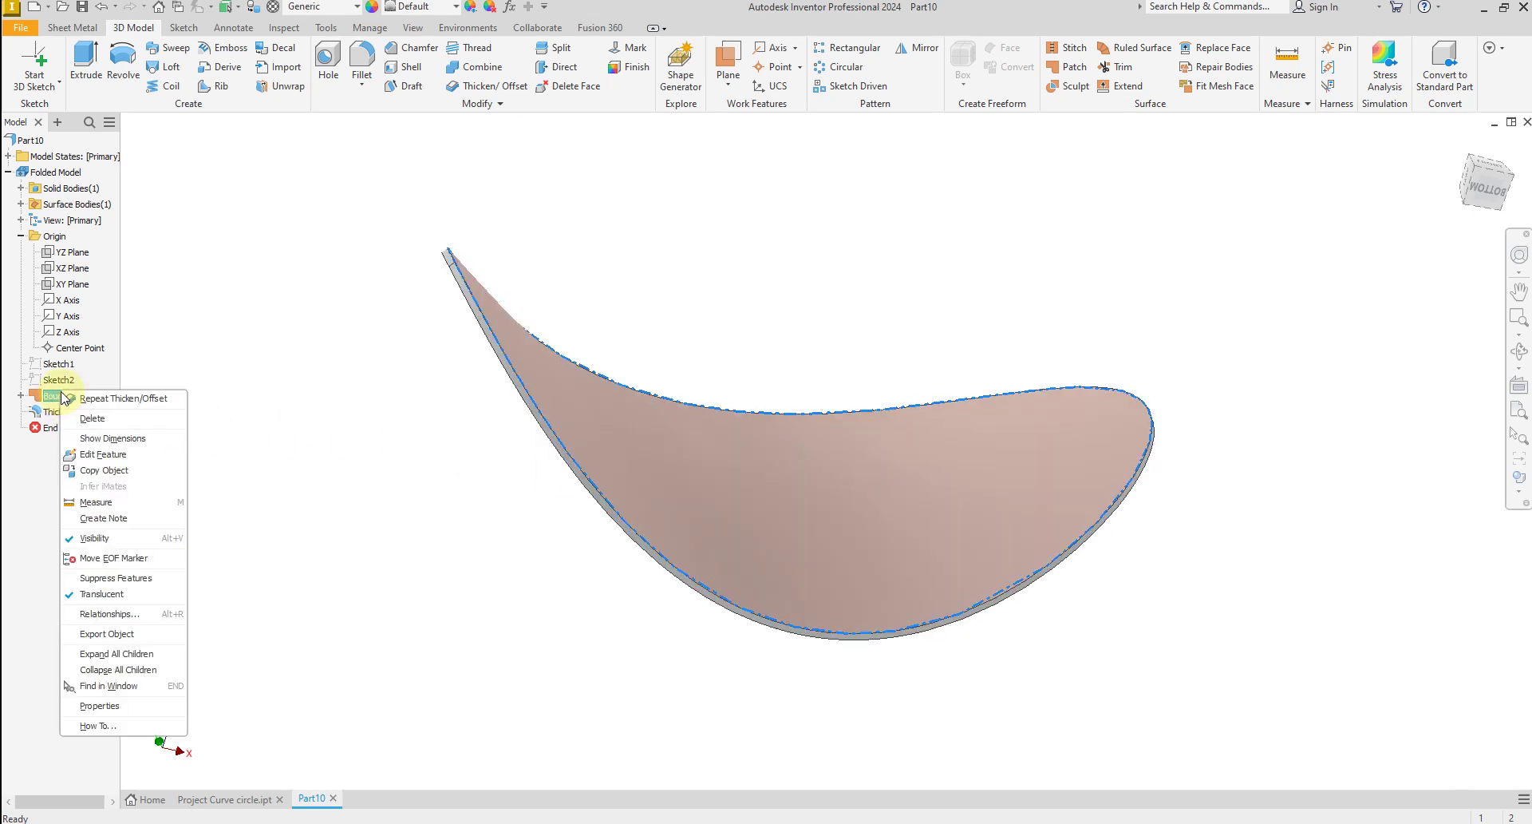
pyautogui.click(112, 540)
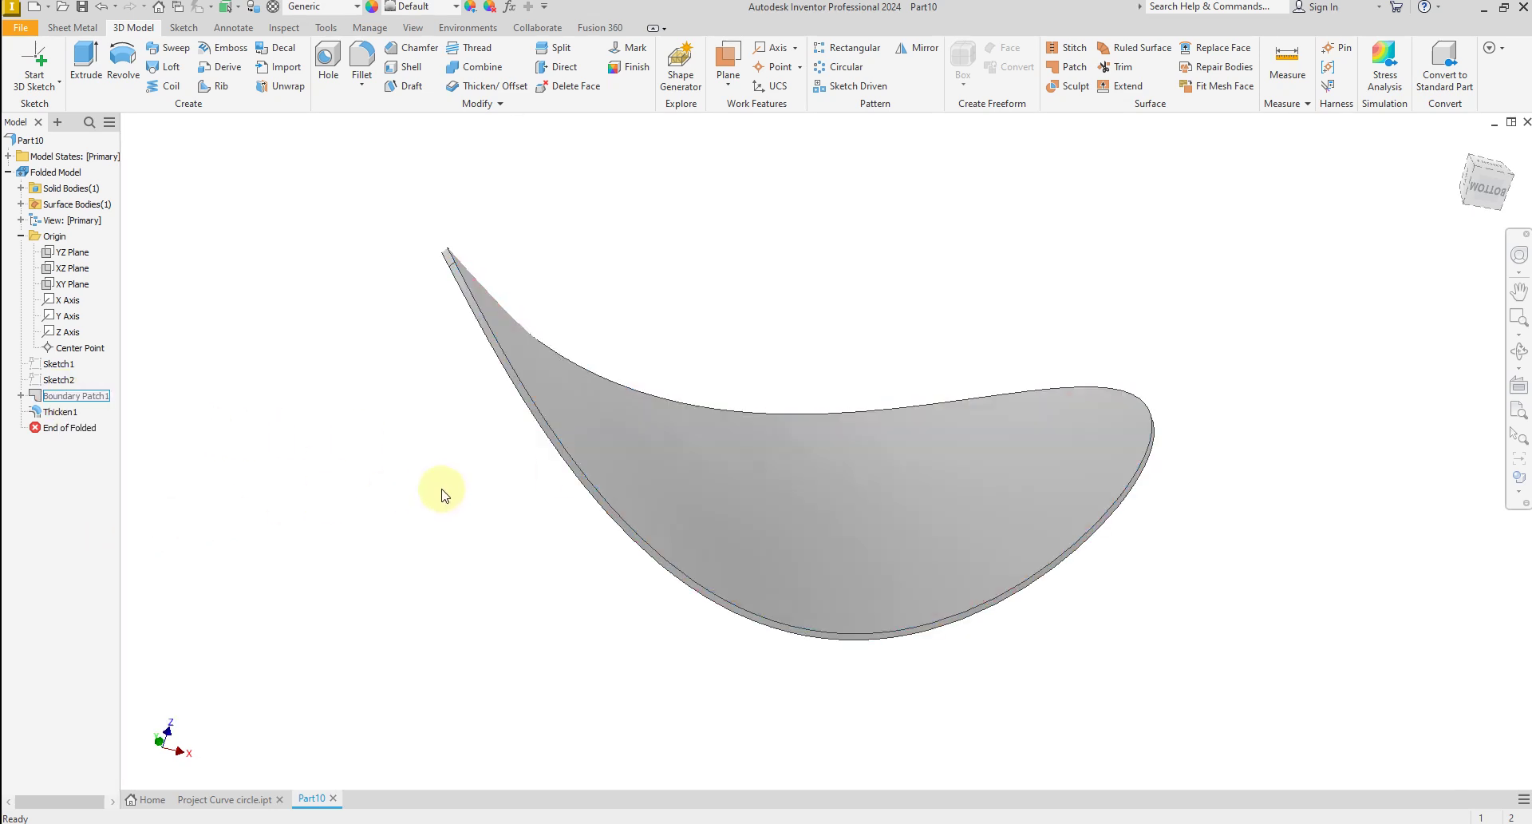
pyautogui.keyDown('shift'); pyautogui.moveTo(438, 489); pyautogui.dragTo(485, 520, button='middle'); pyautogui.keyUp('shift')
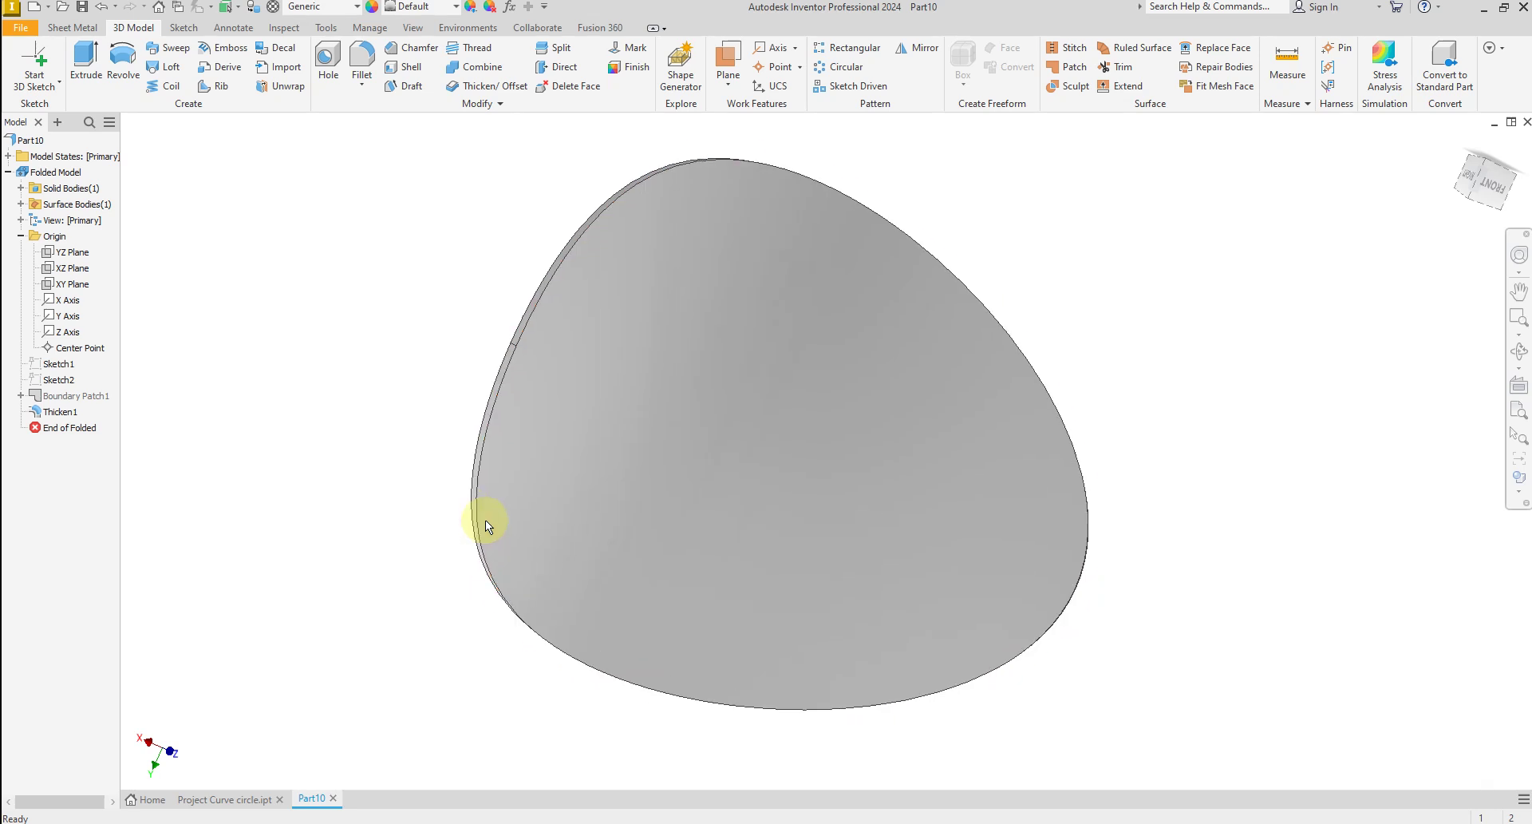
# - Assign Stainless Steel as the body's material
pyautogui.scroll(2, 435, 435)
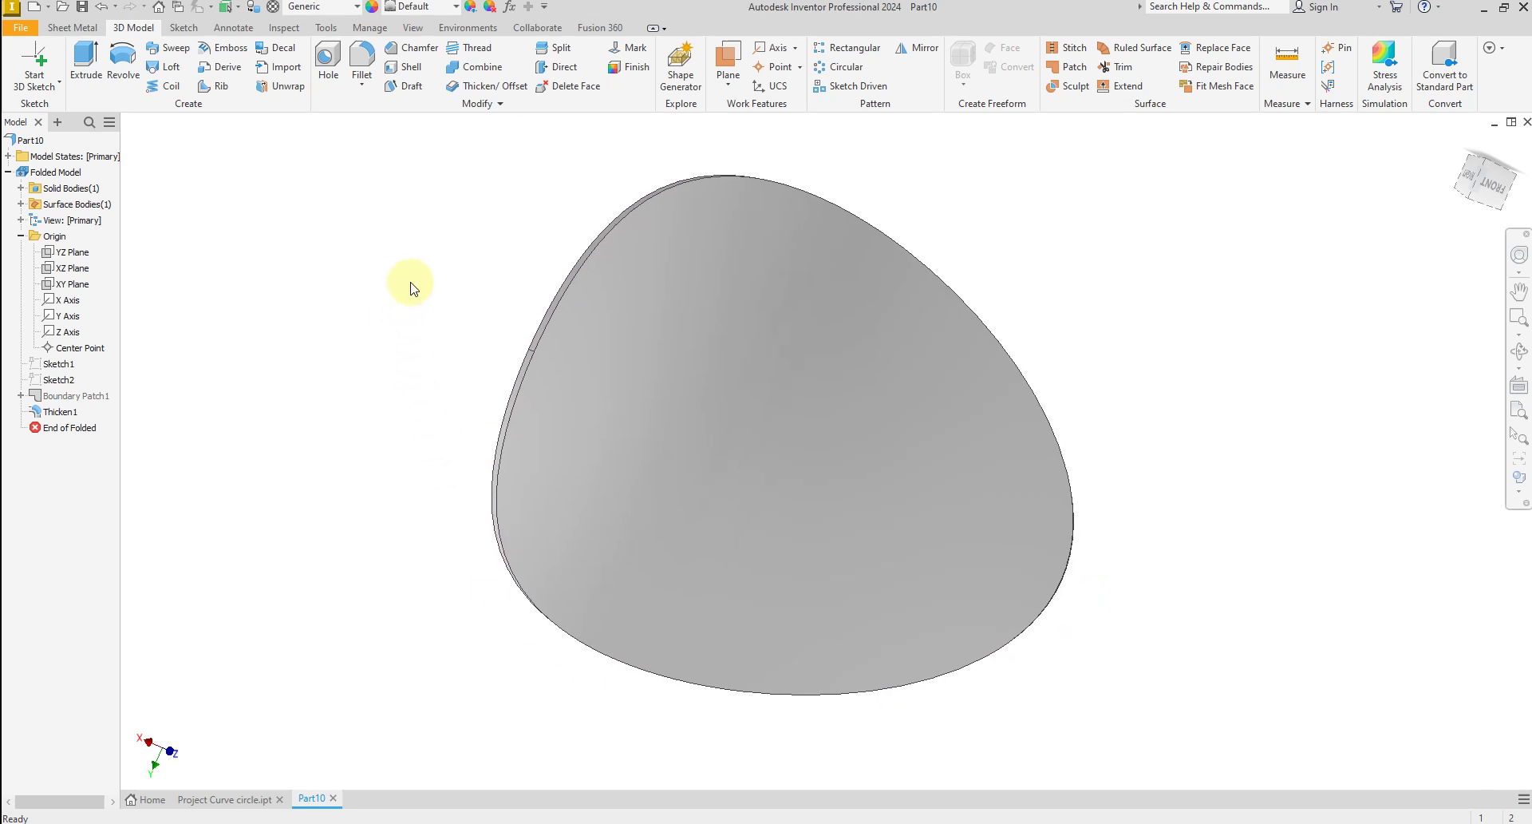
pyautogui.click(342, 9)
pyautogui.scroll(-1, 391, 479)
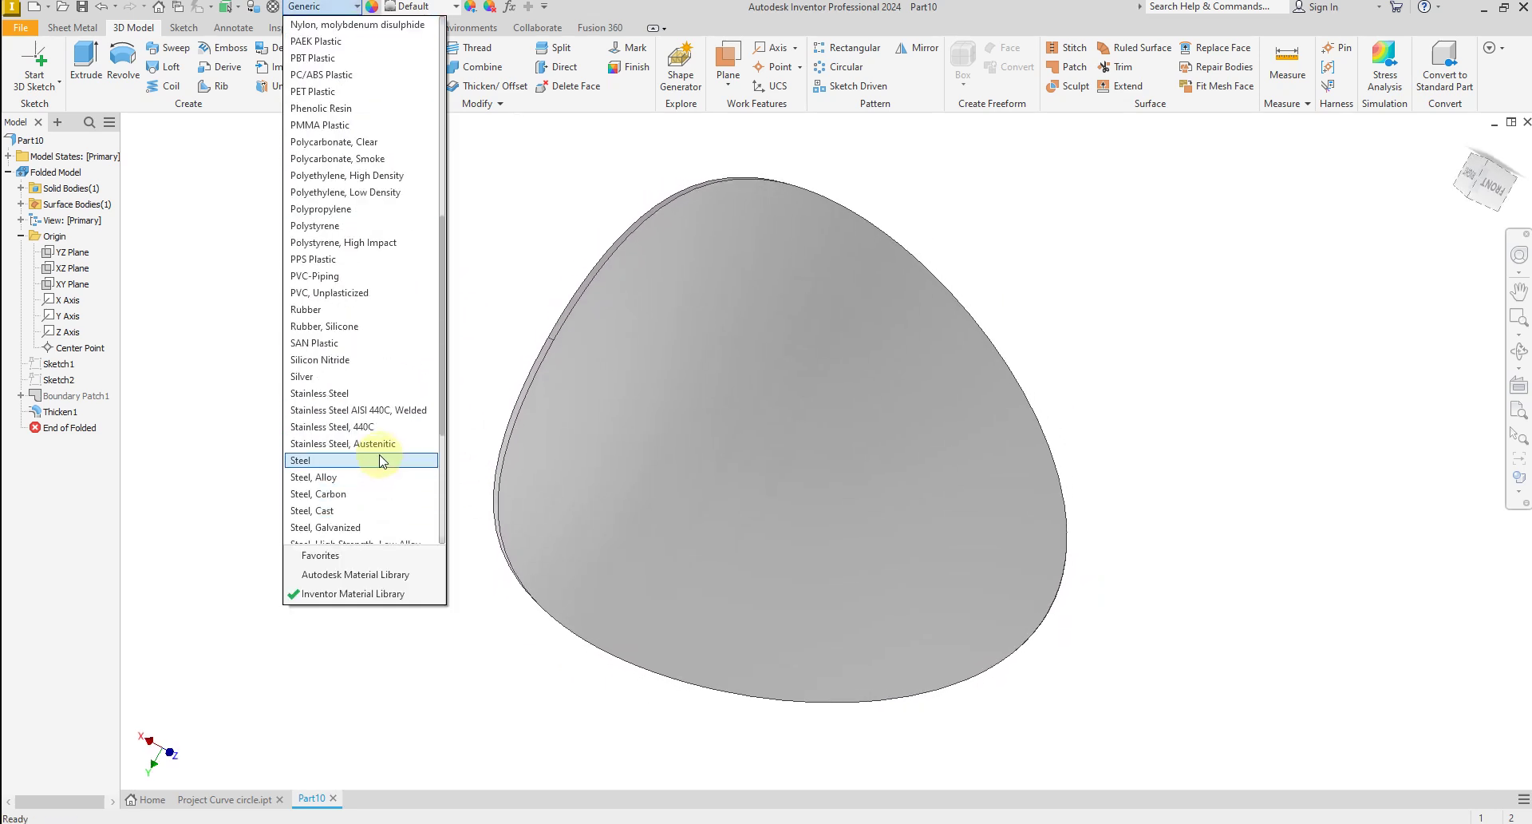
pyautogui.click(349, 394)
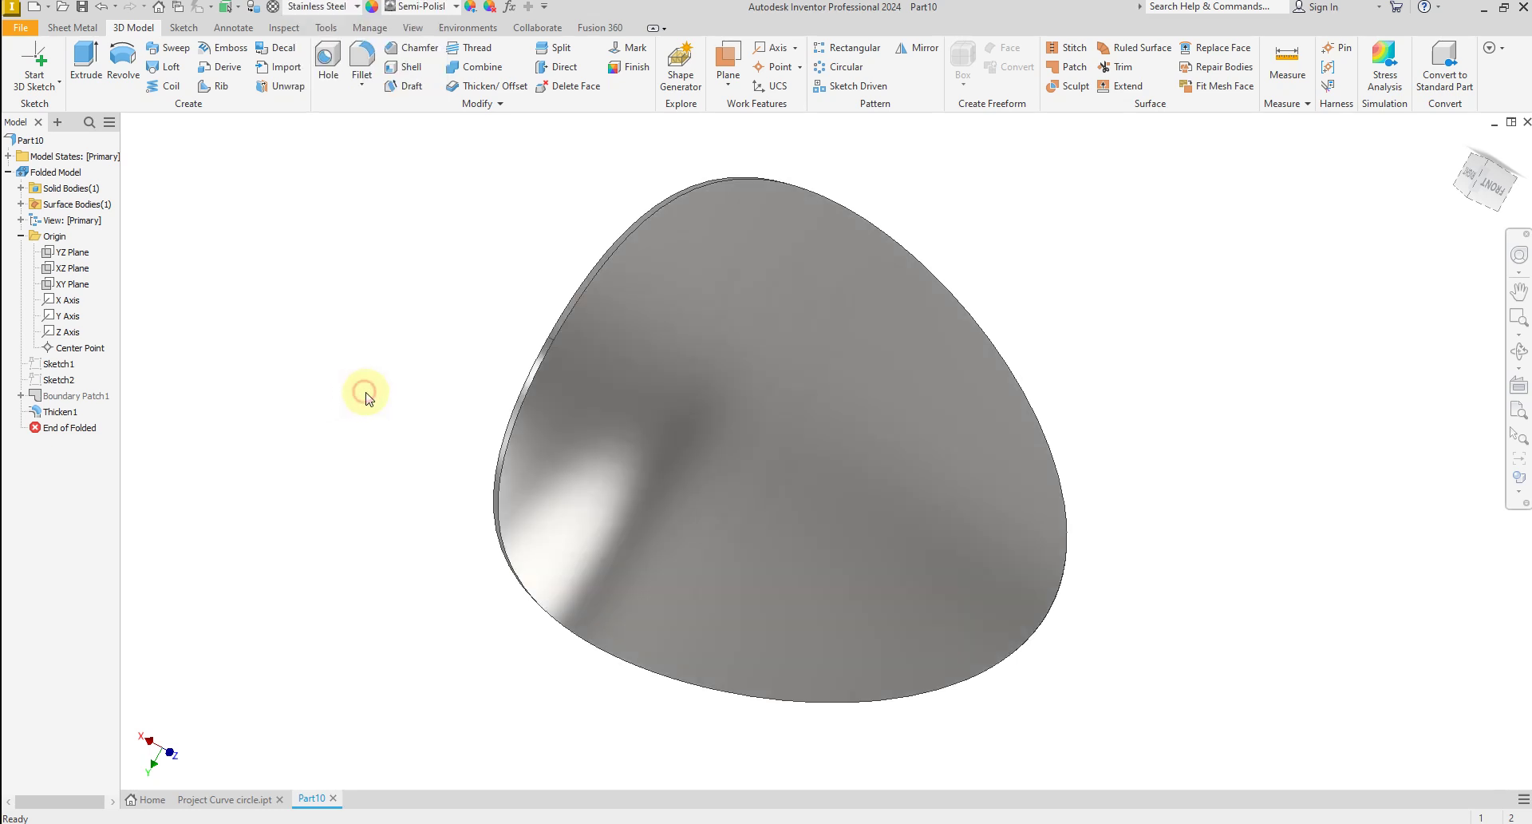
pyautogui.keyDown('shift'); pyautogui.moveTo(366, 397); pyautogui.dragTo(554, 205, button='middle'); pyautogui.keyUp('shift')
# - Tint the Semi-Polished appearance yellow and return to the front view
pyautogui.click(444, 12)
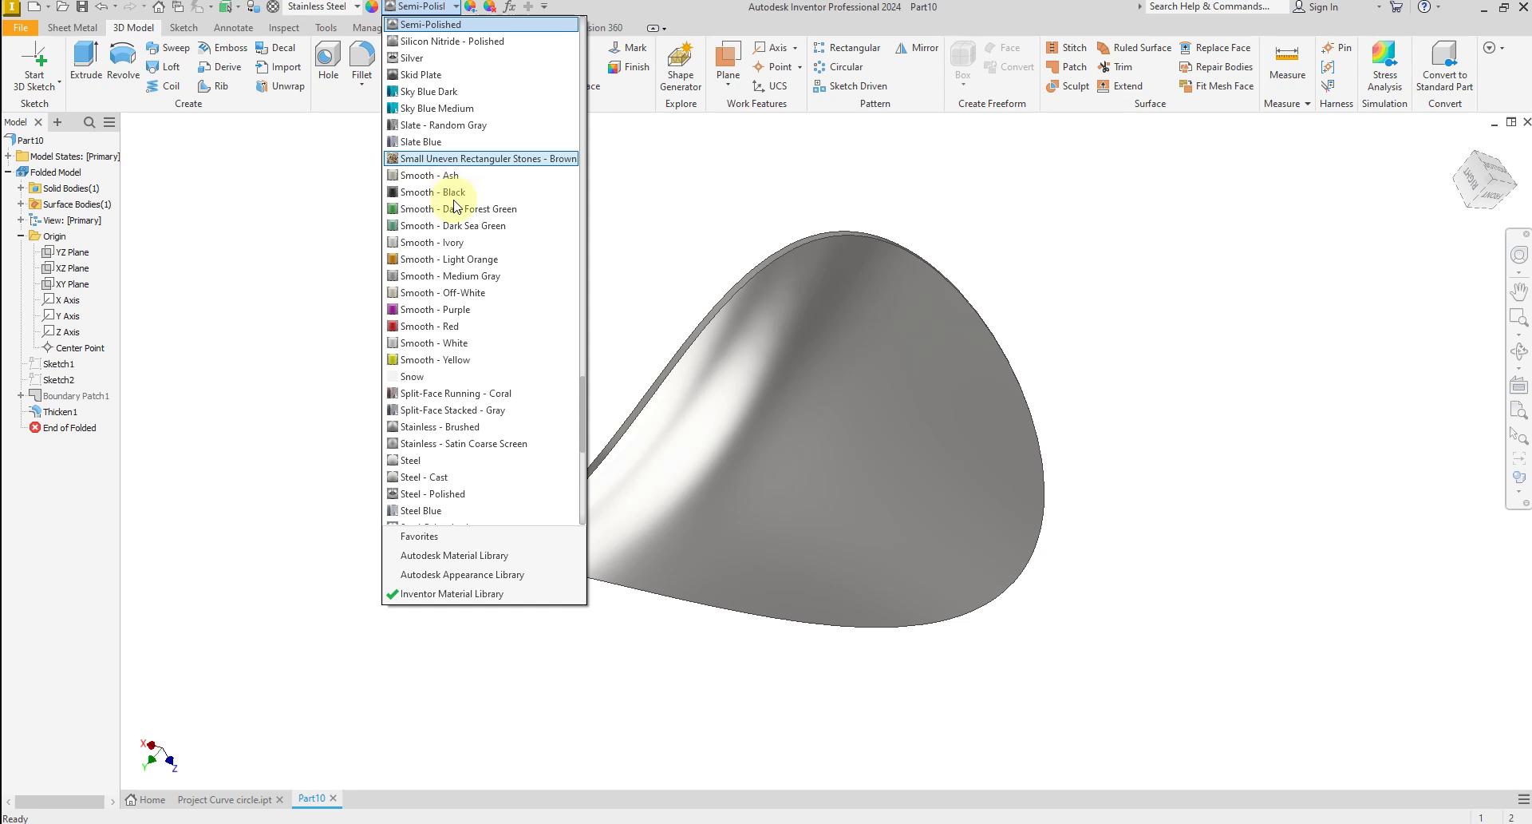
pyautogui.click(639, 188)
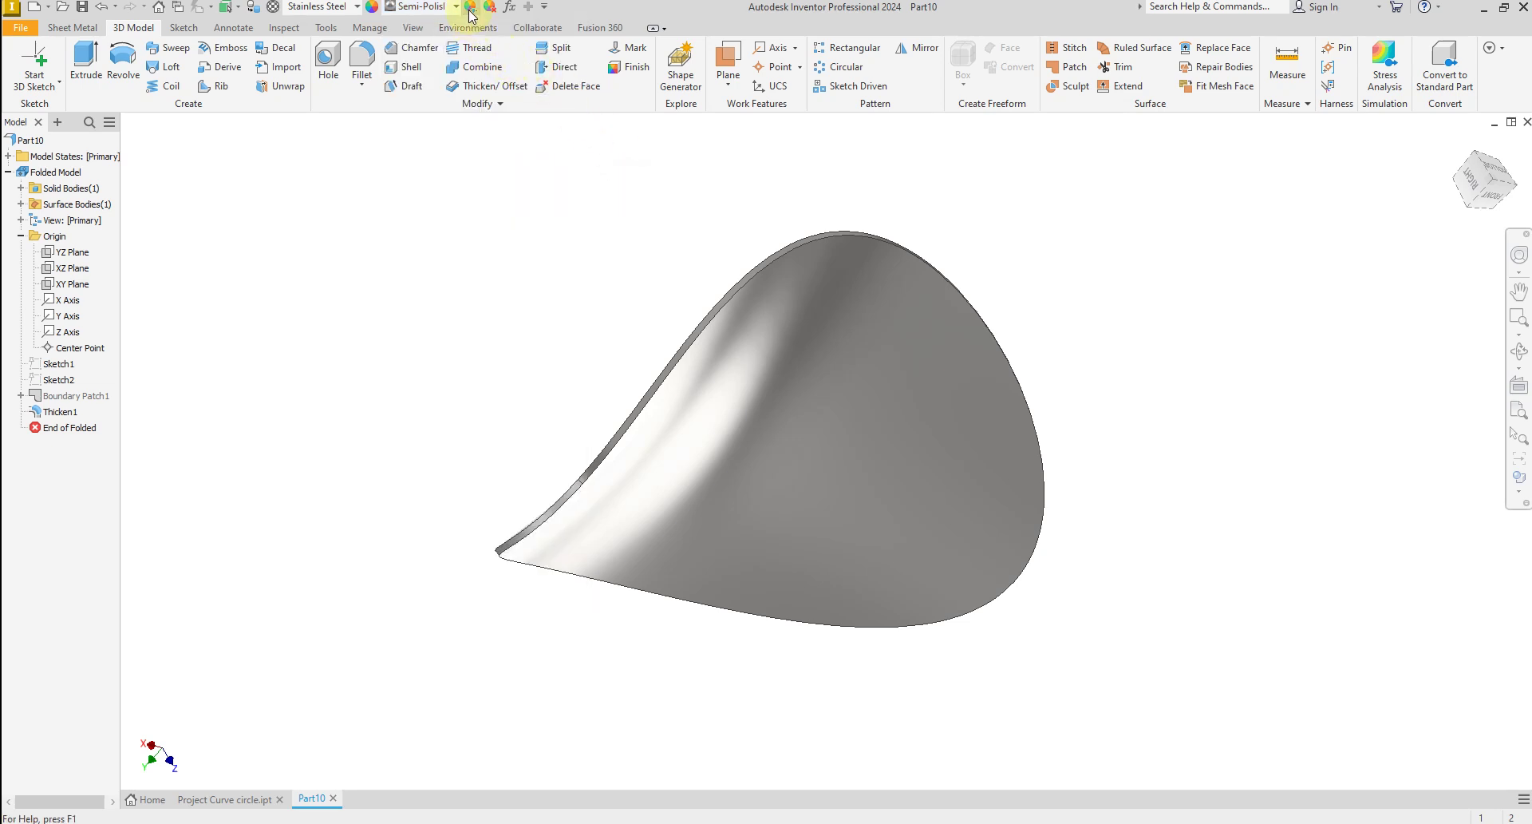
pyautogui.moveTo(549, 288); pyautogui.dragTo(1117, 638)
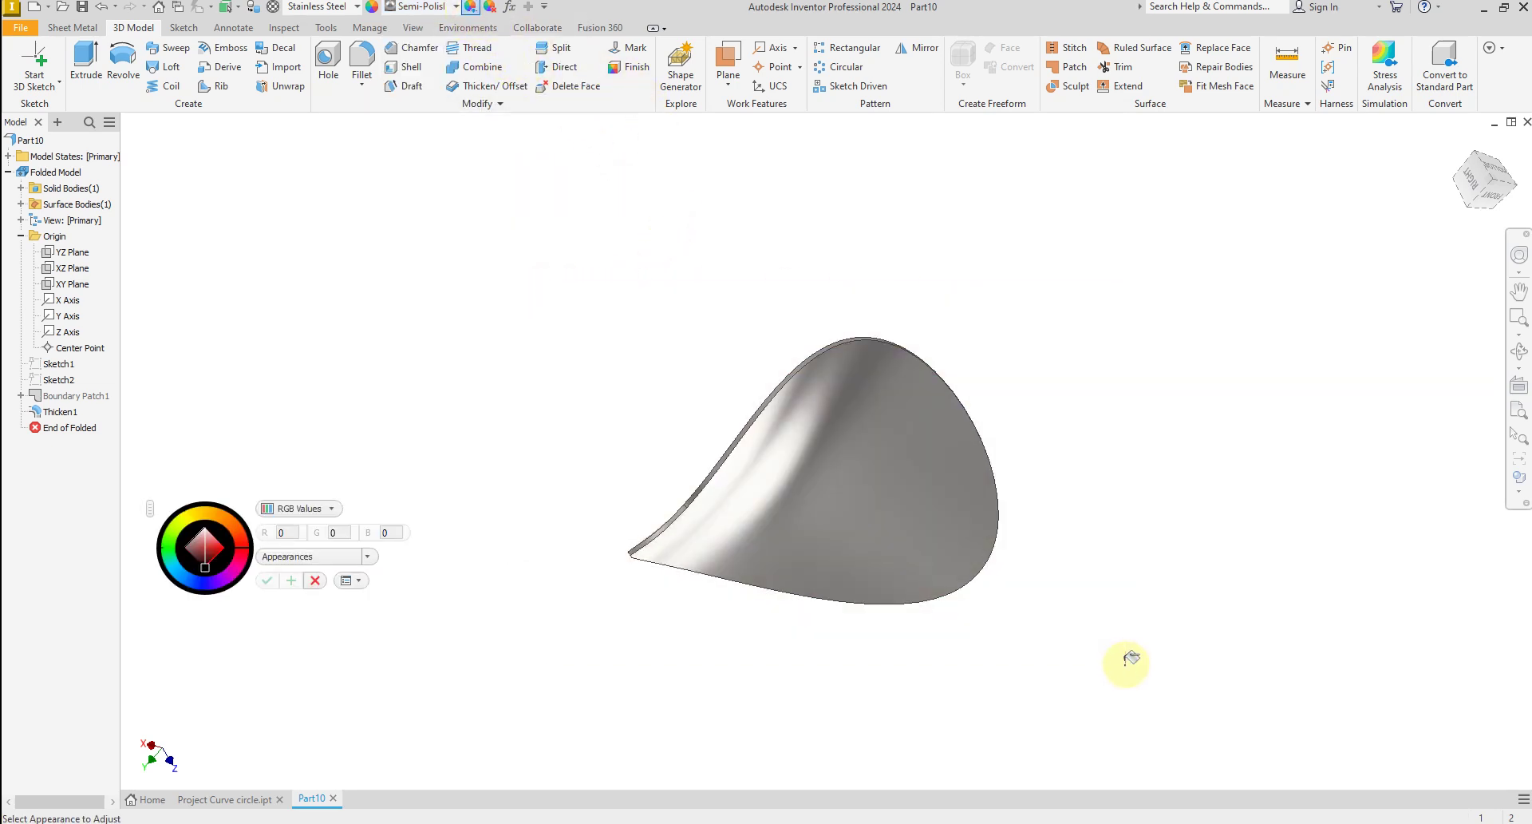
pyautogui.click(192, 522)
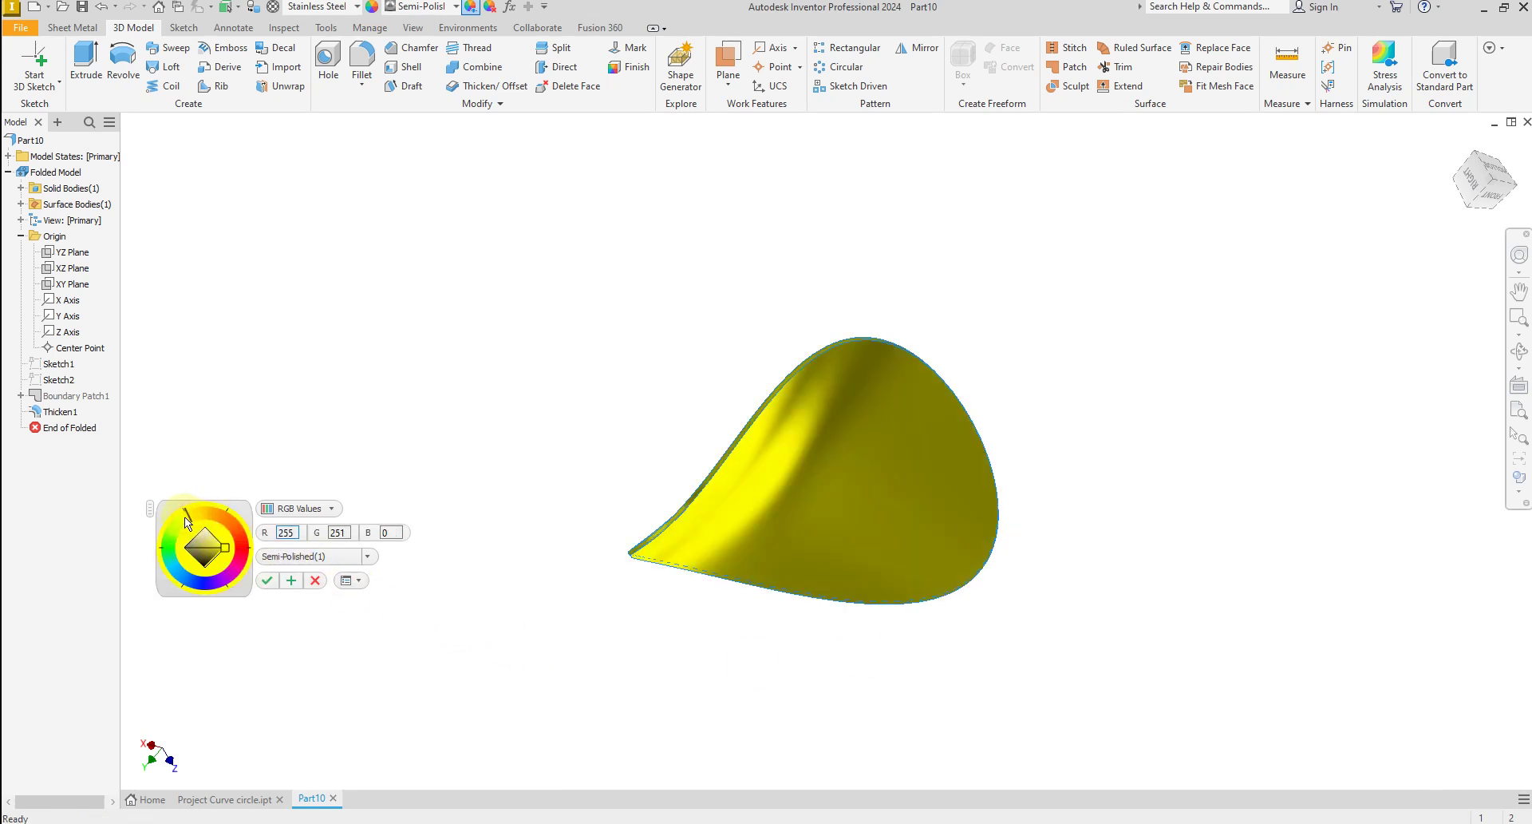
pyautogui.click(185, 516)
pyautogui.click(268, 580)
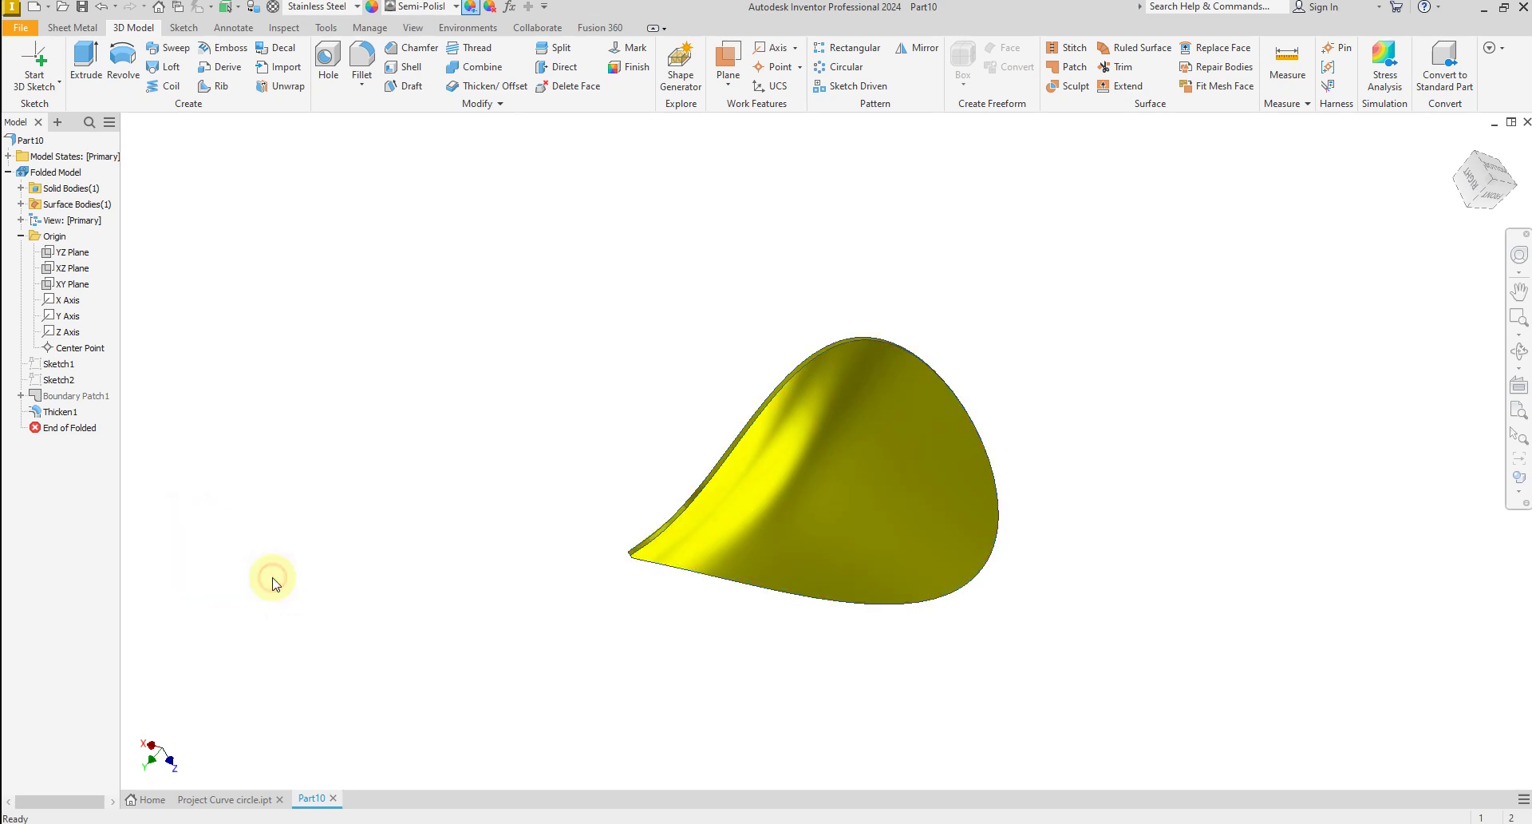
pyautogui.press('F6')
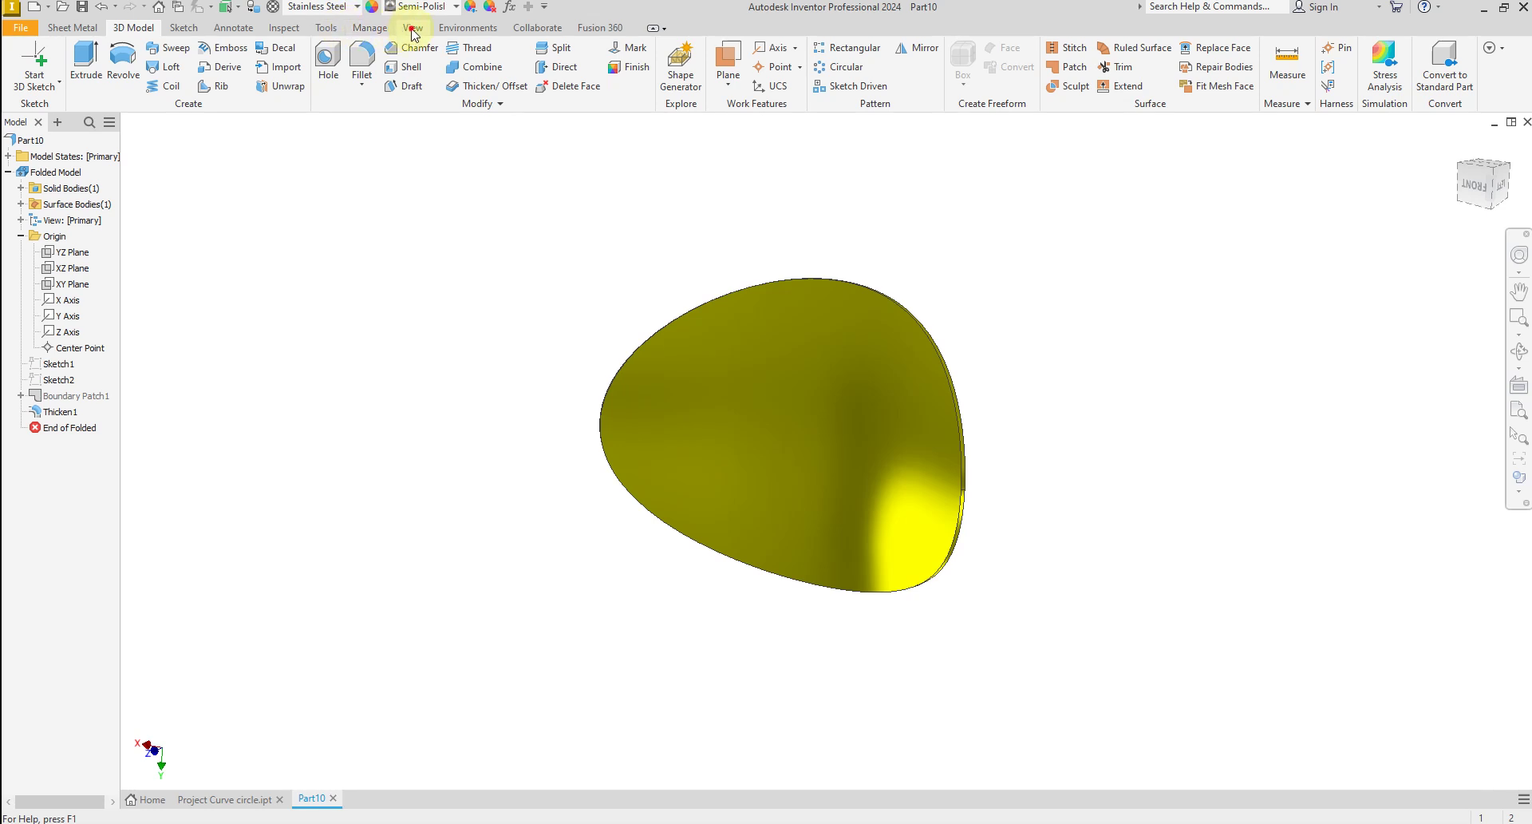
# - Turn on Shadows and the Ground Plane, then orbit to a low side view
pyautogui.click(414, 29)
pyautogui.click(357, 69)
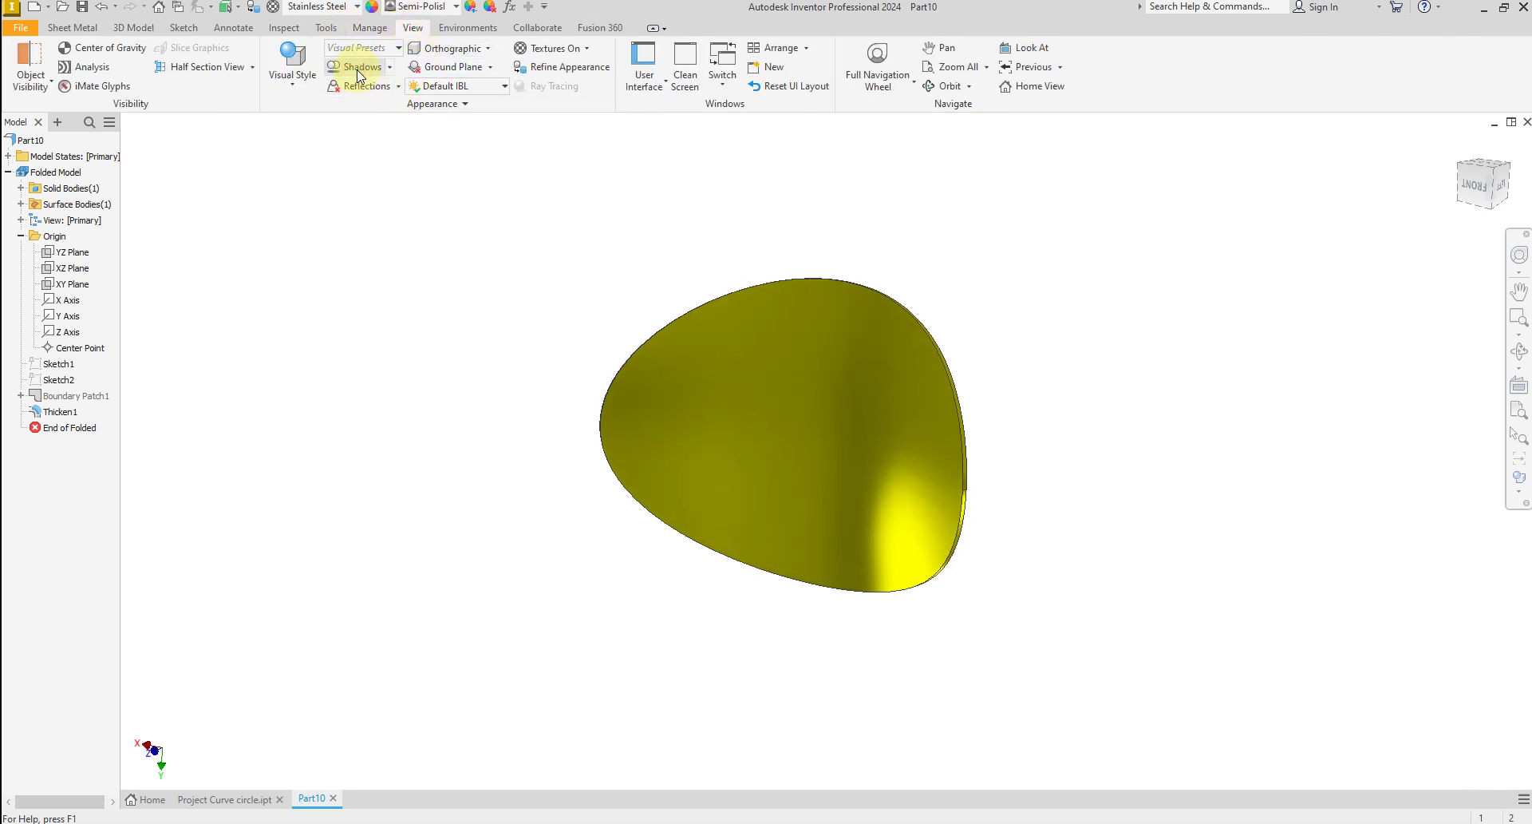
pyautogui.click(447, 67)
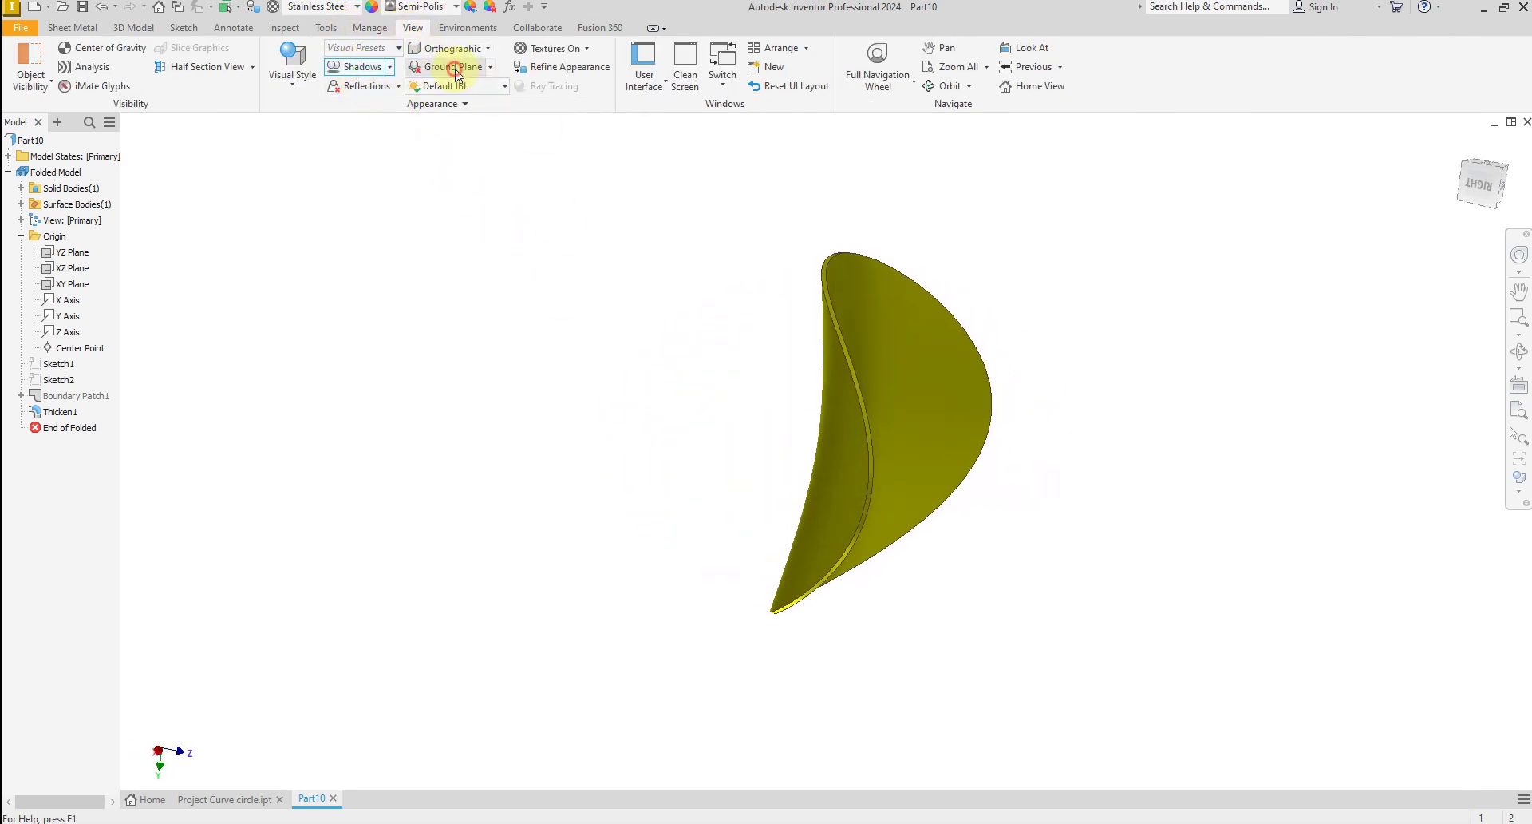
pyautogui.keyDown('shift'); pyautogui.moveTo(669, 418); pyautogui.dragTo(1024, 485, button='middle'); pyautogui.keyUp('shift')
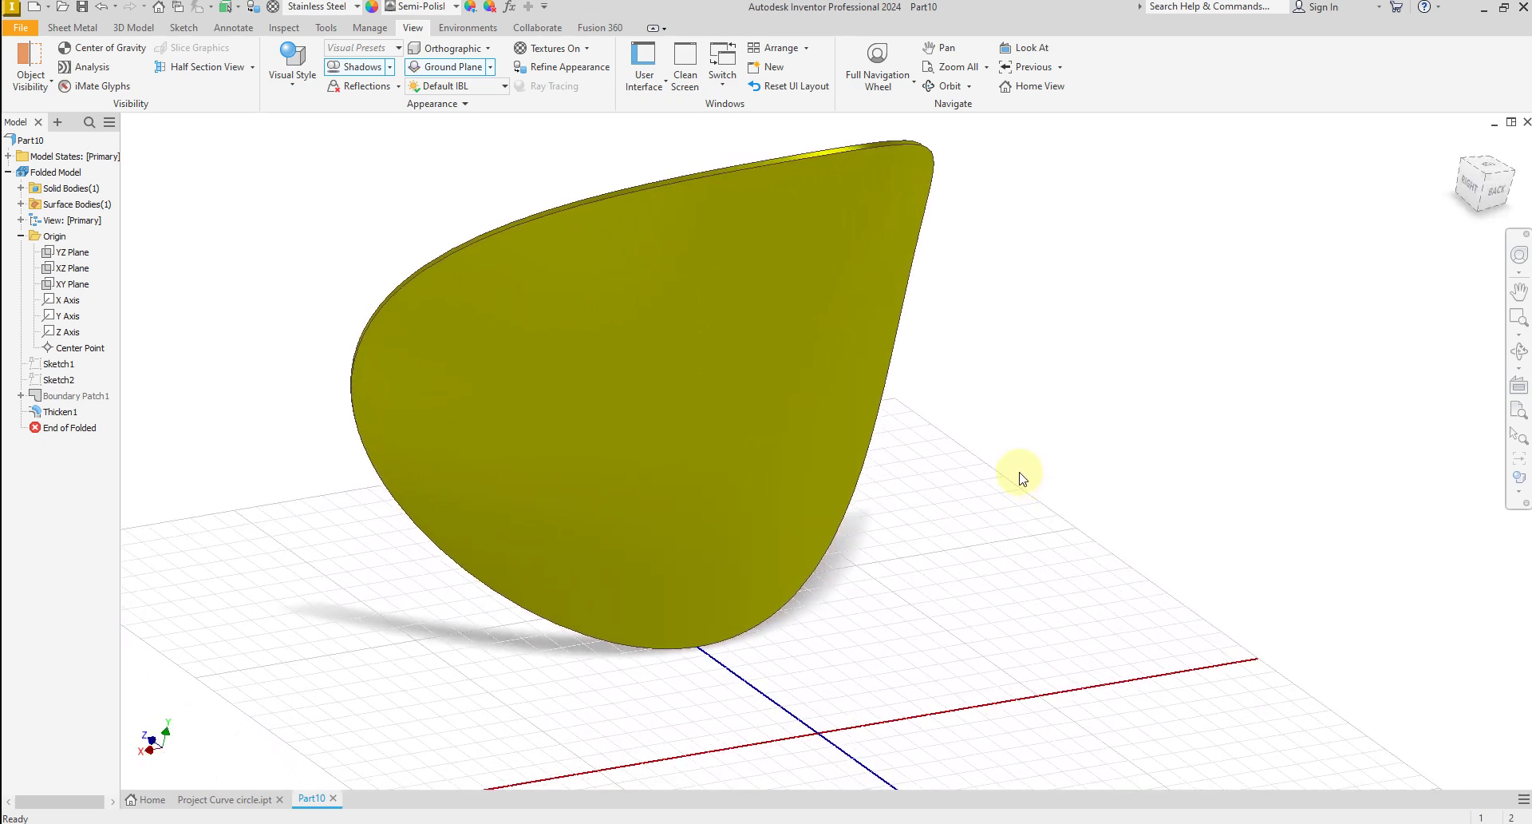